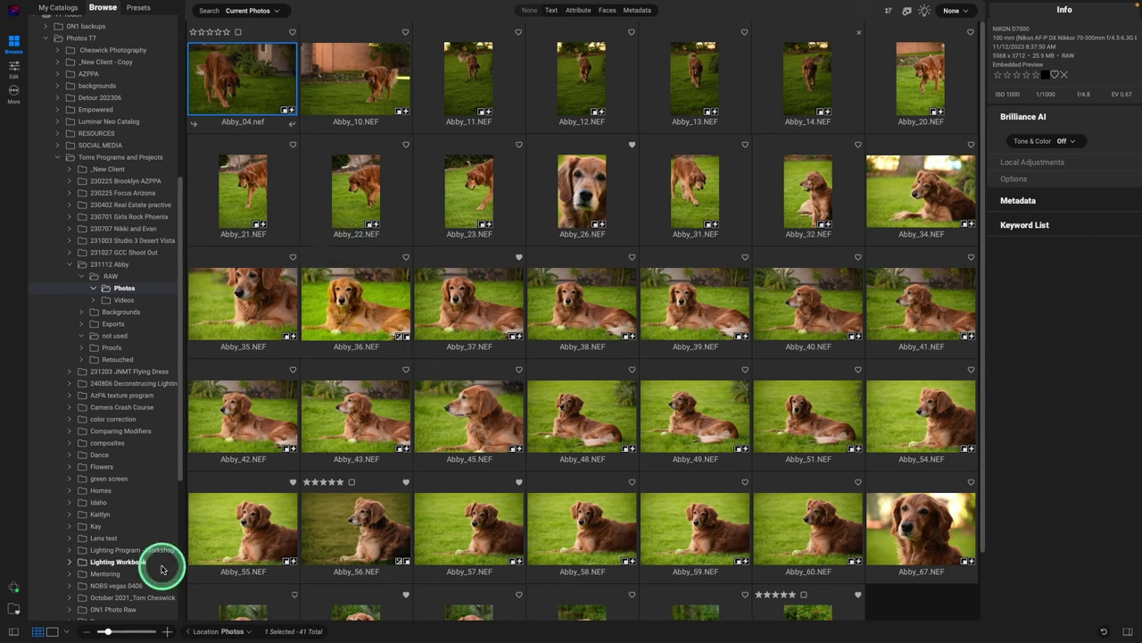
# Step through Abby_10 to Abby_12 in Detail view, rejecting Abby_11, with a brief Chrome check.
pyautogui.press('d')
pyautogui.press('Right')
pyautogui.press('Right')
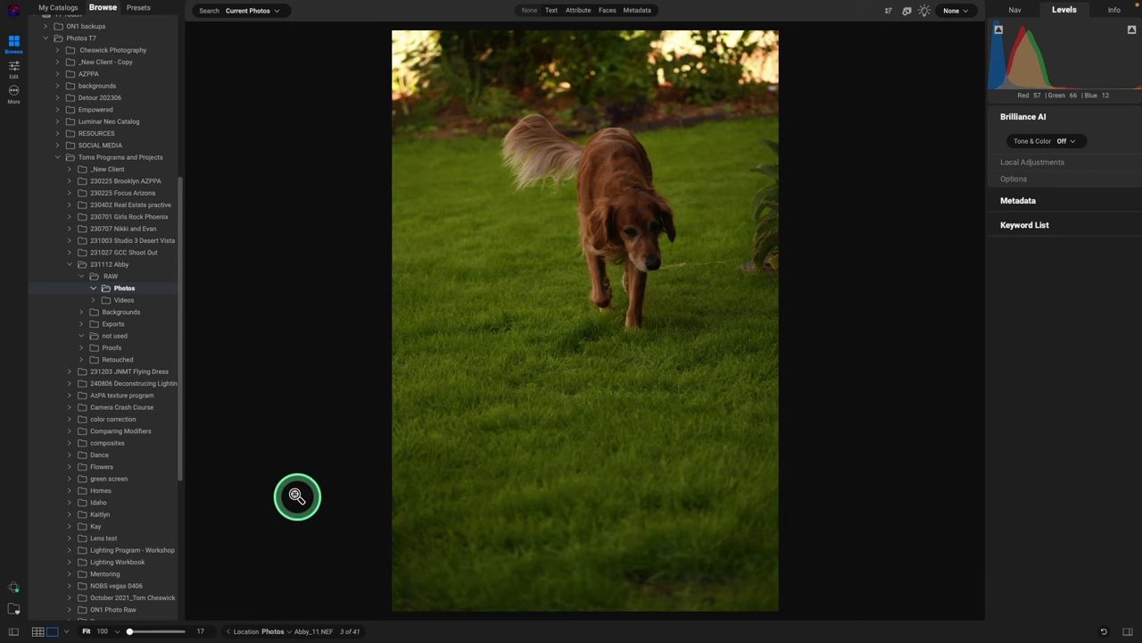
pyautogui.press('x')
pyautogui.press('Right')
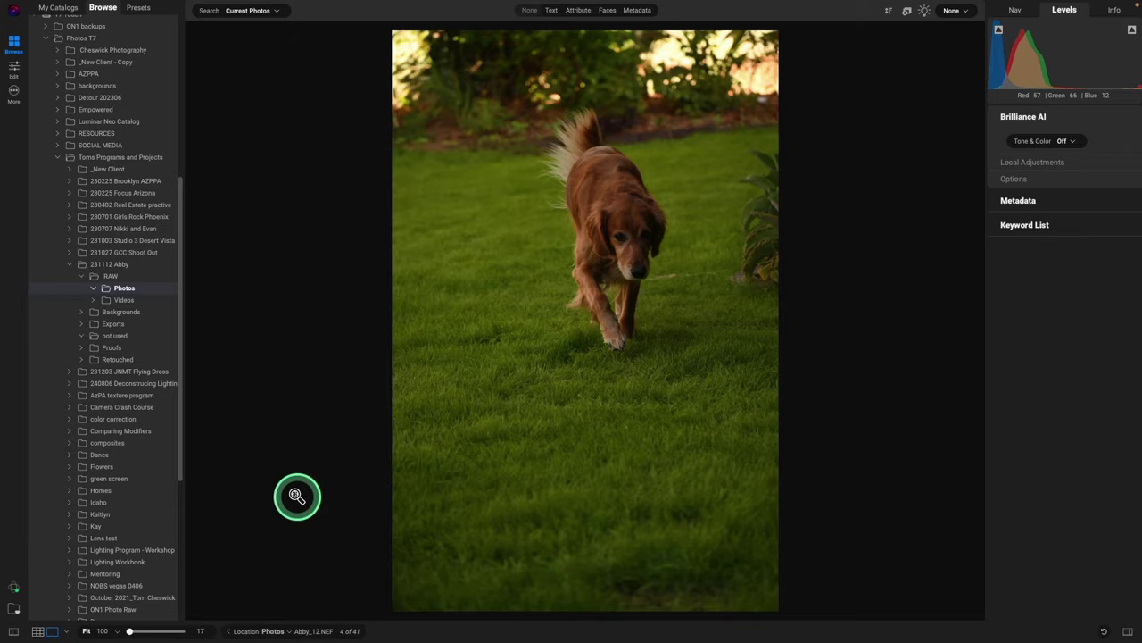
pyautogui.press('super+Tab')
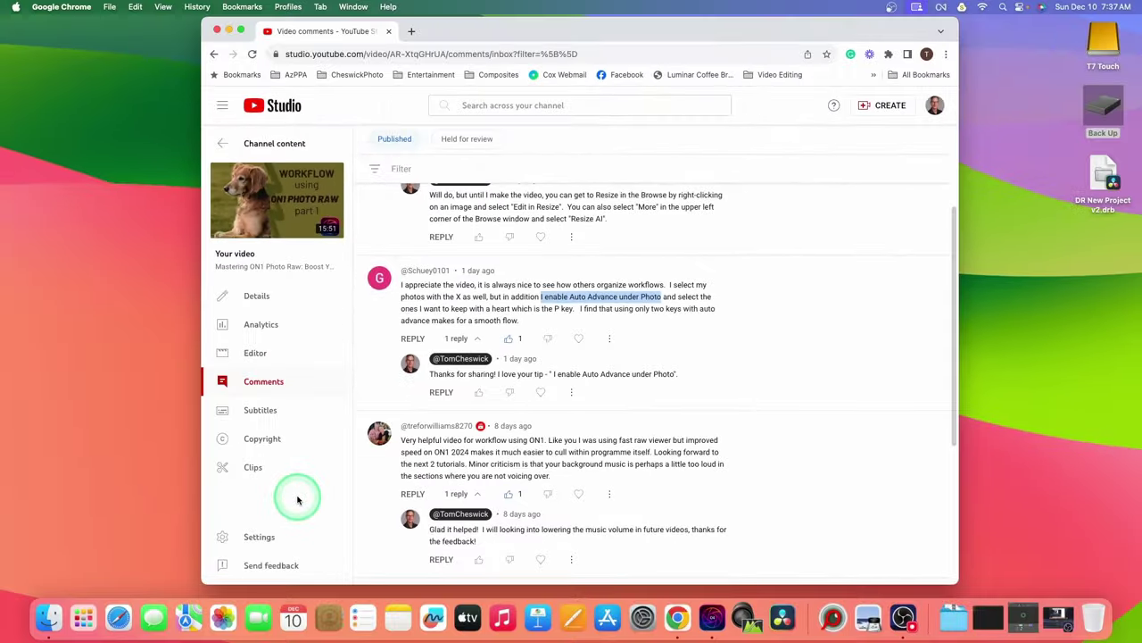
pyautogui.press('super+Tab')
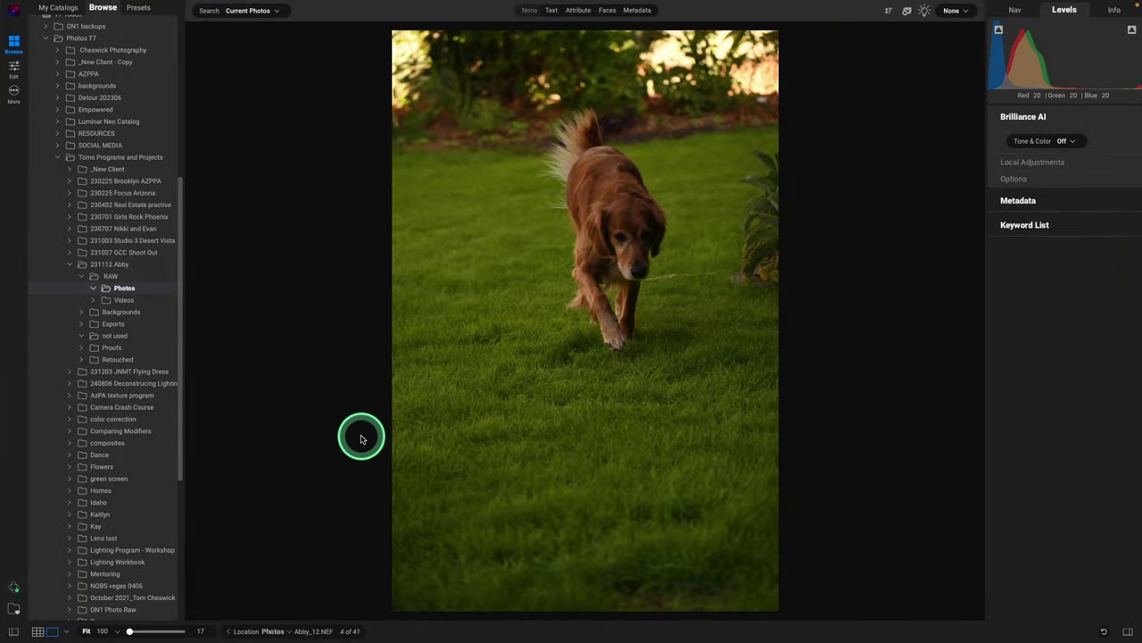
# Back in the grid, select Abby_04 and enable Photo > Auto Advance.
pyautogui.click(41, 625)
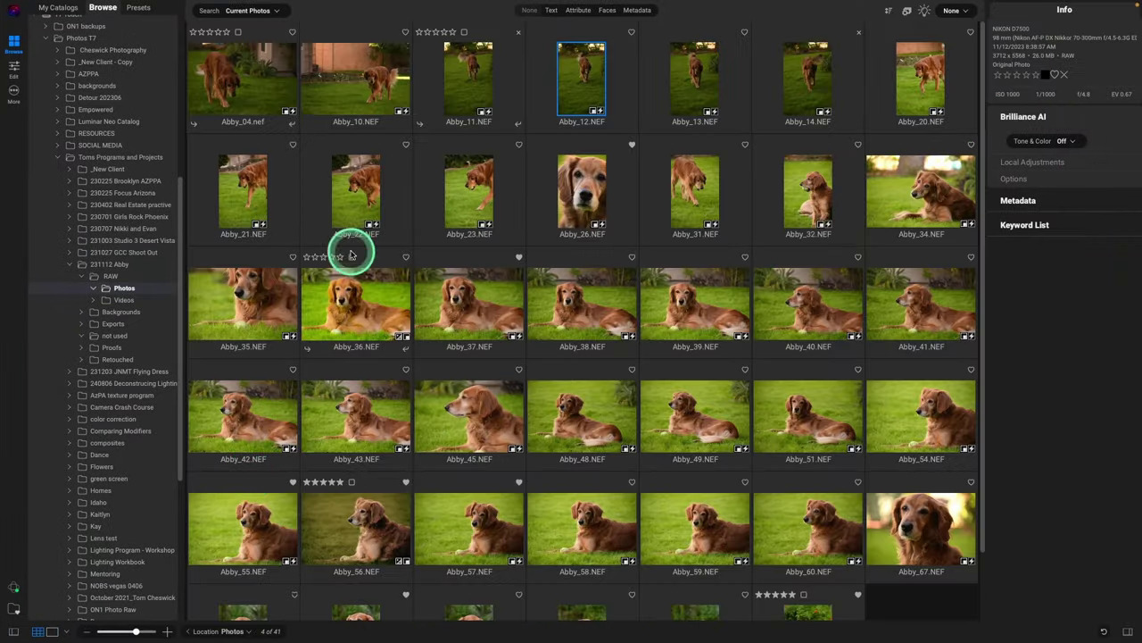
pyautogui.click(237, 75)
pyautogui.moveTo(179, 6)
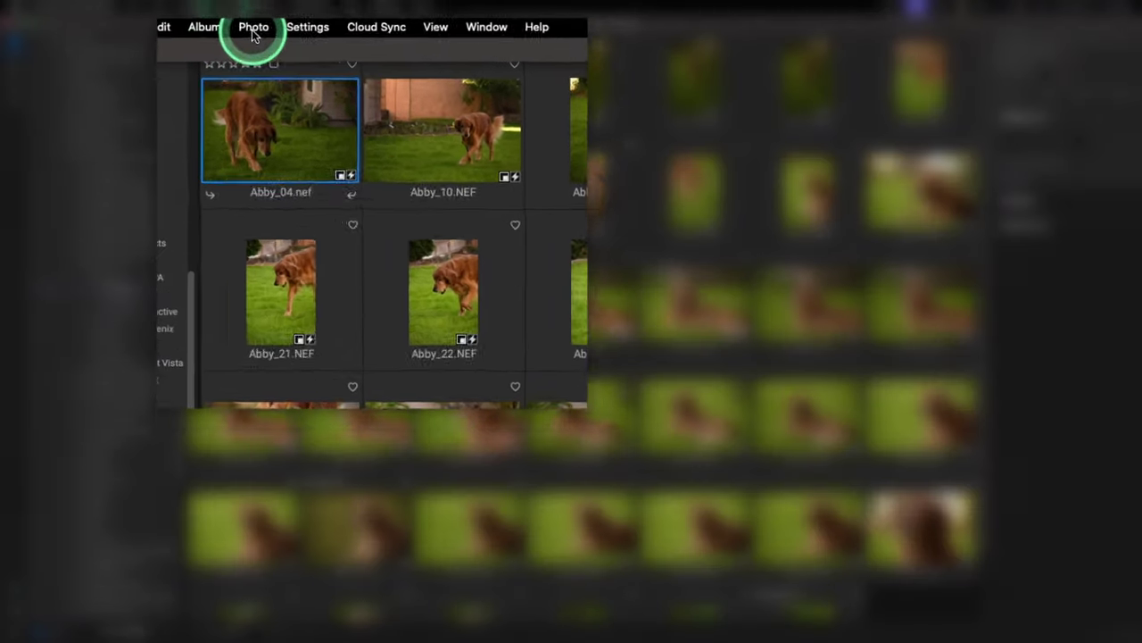
pyautogui.click(253, 28)
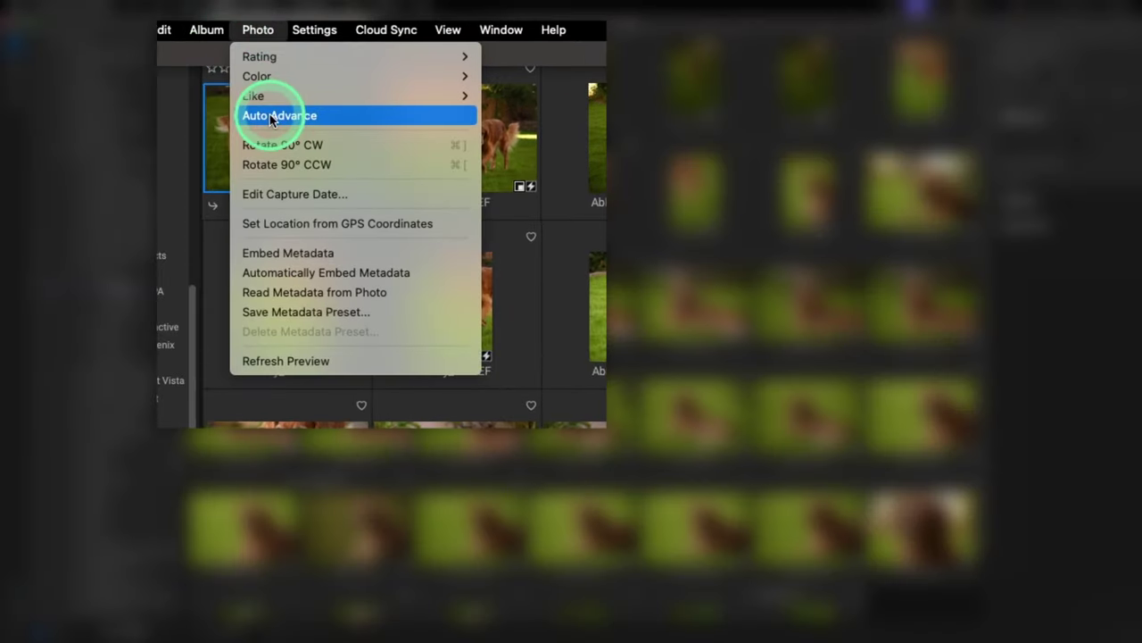
pyautogui.click(271, 115)
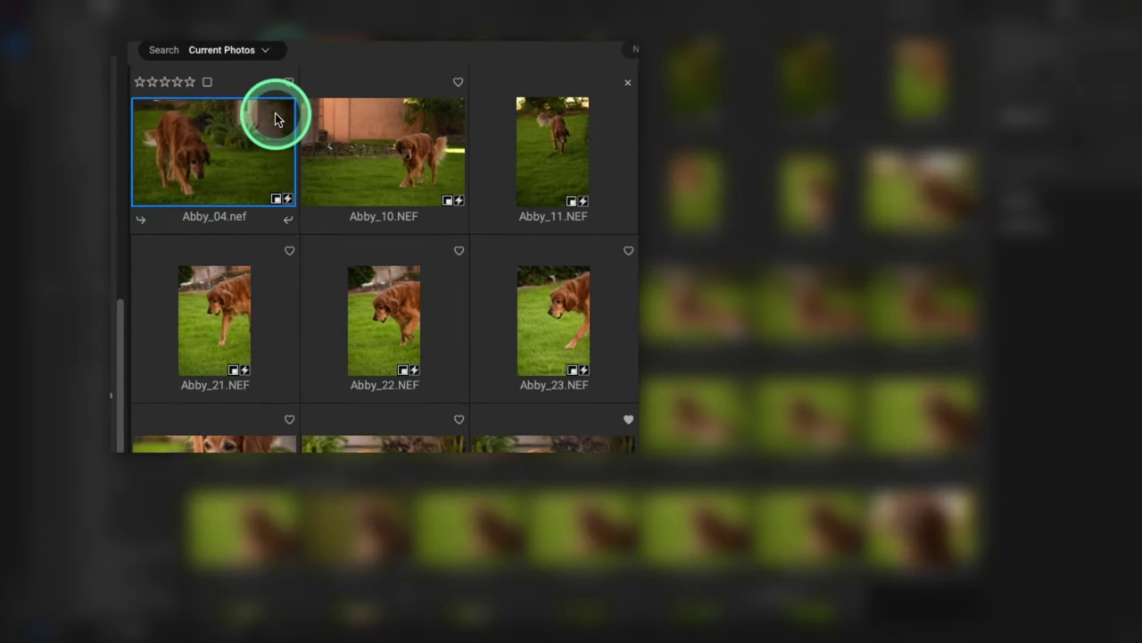
# Rate Abby_04 four stars, then review shots in Detail view from Abby_10 through Abby_26.
pyautogui.click(189, 83)
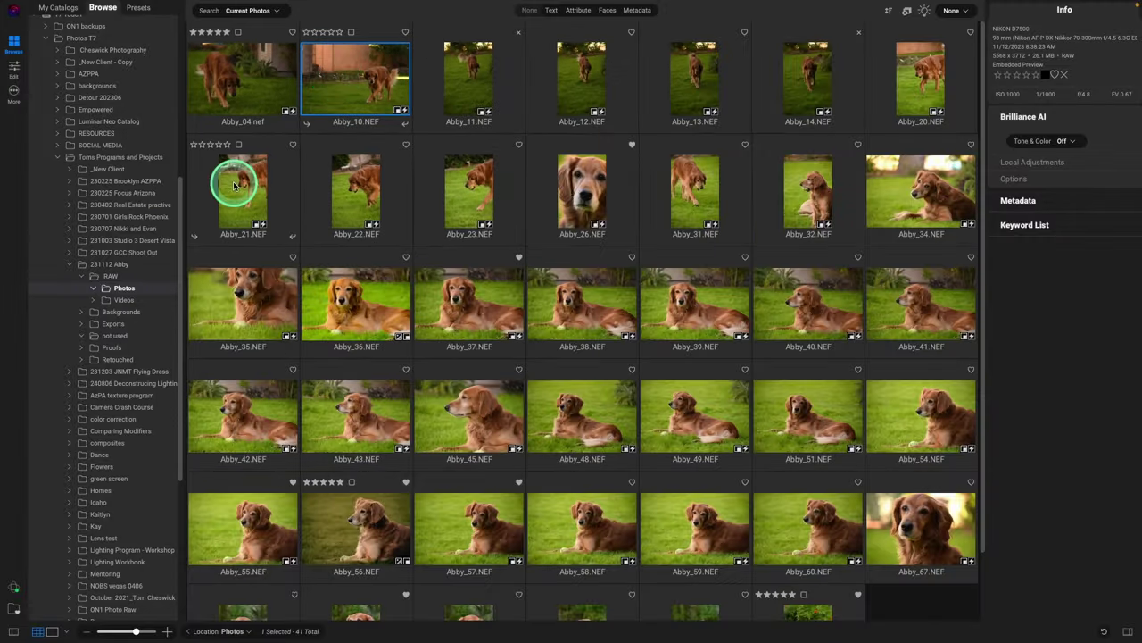
pyautogui.click(52, 632)
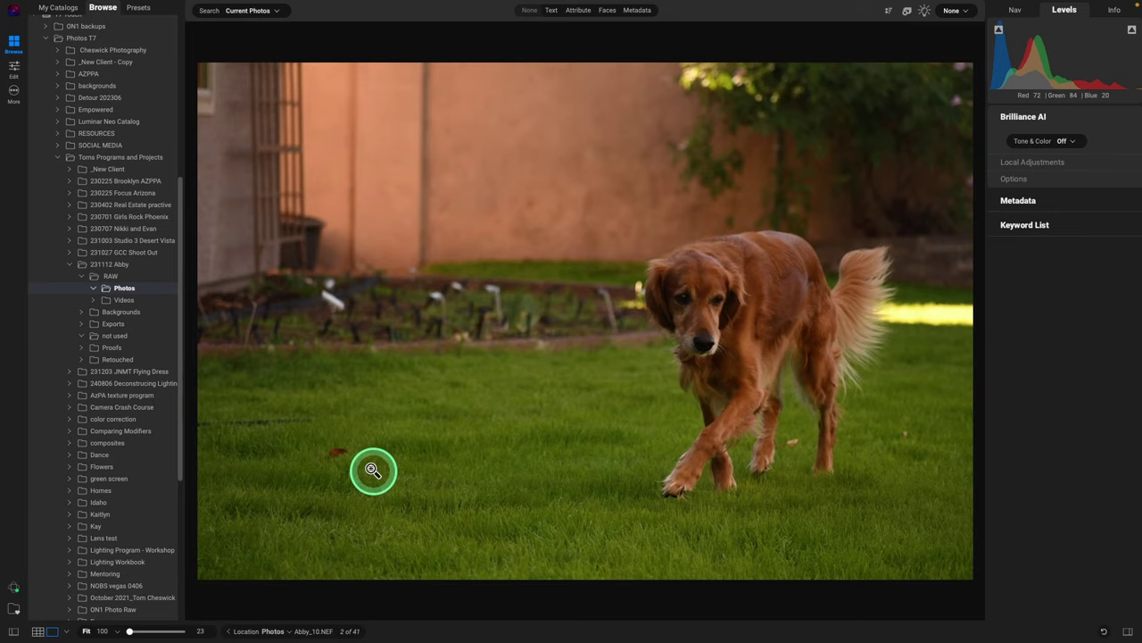
pyautogui.press('Right')
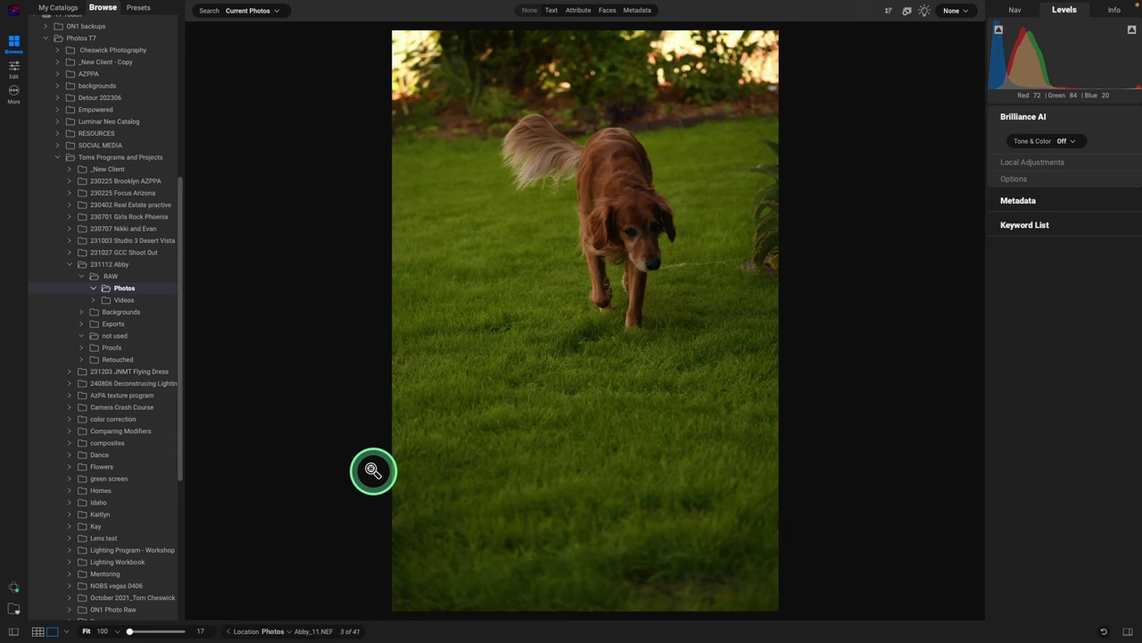
pyautogui.press('Right')
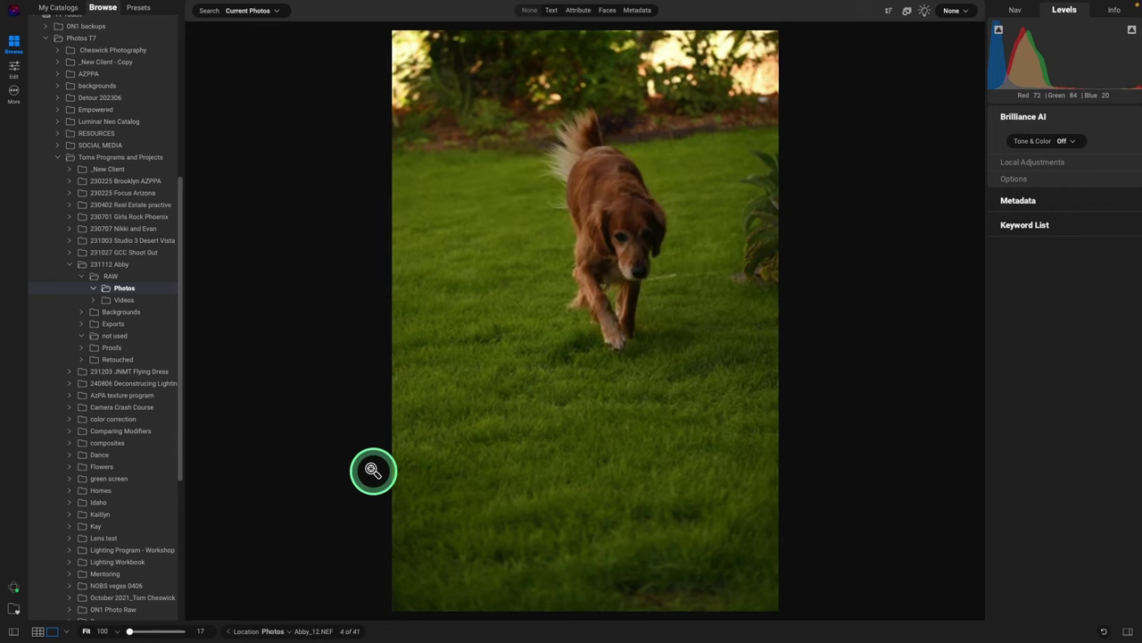
pyautogui.press('Right')
pyautogui.press('Right')
pyautogui.press('Right')
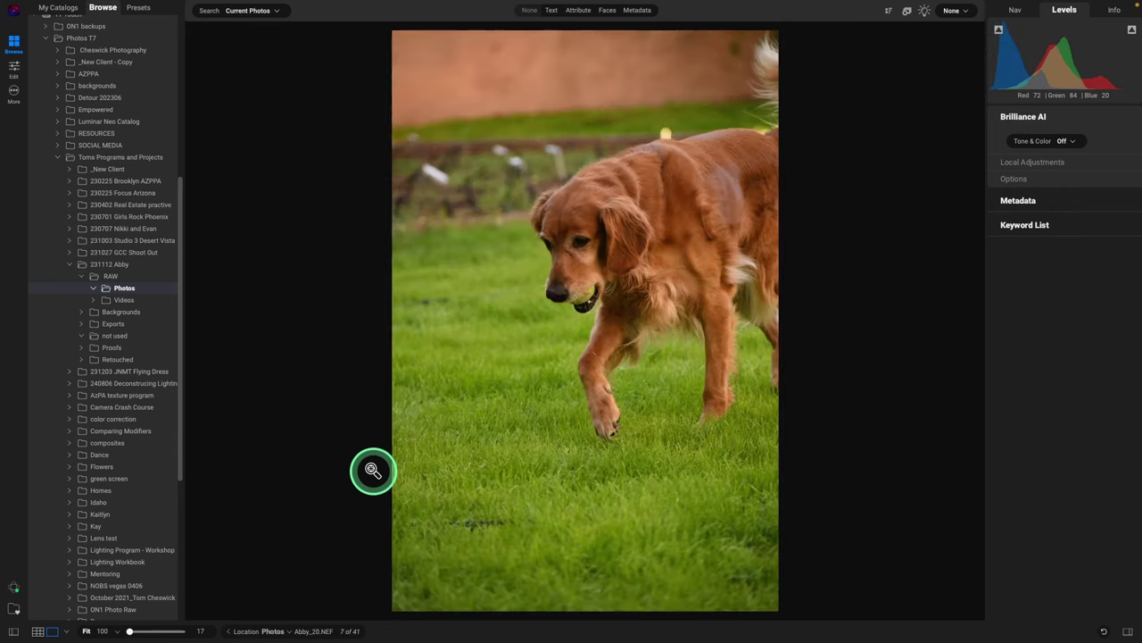
pyautogui.press('Right')
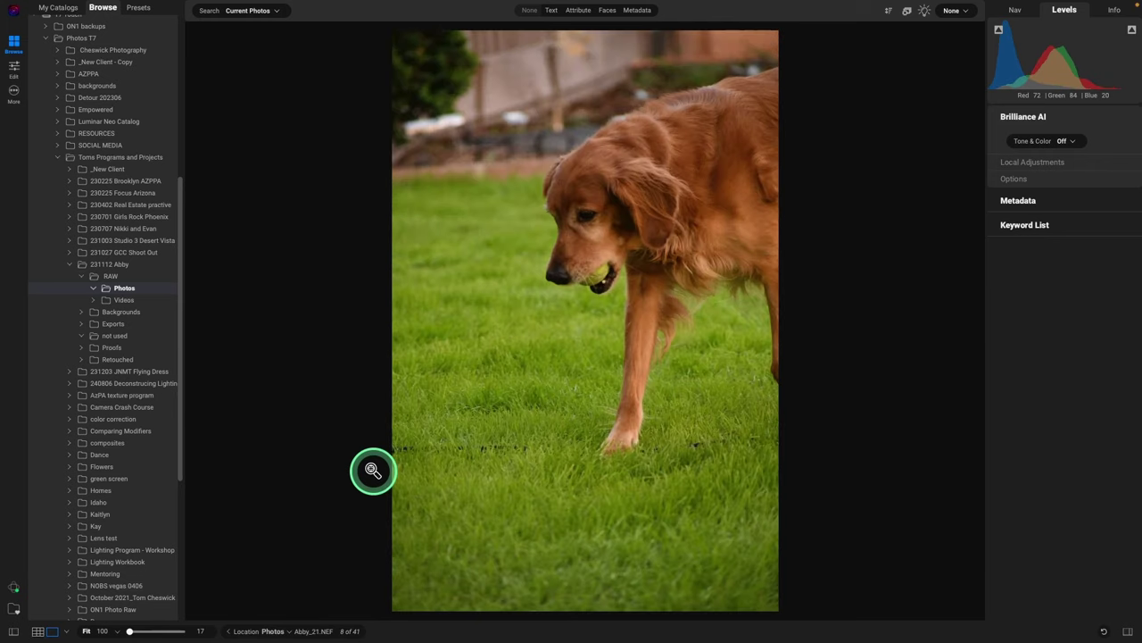
pyautogui.press('Right')
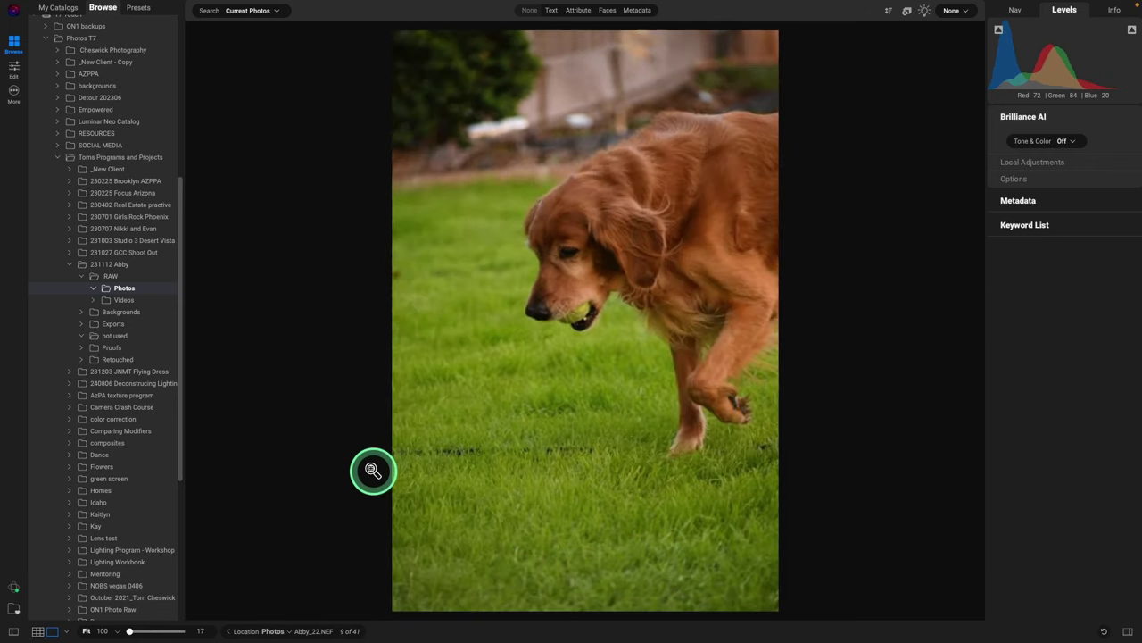
pyautogui.press('Right')
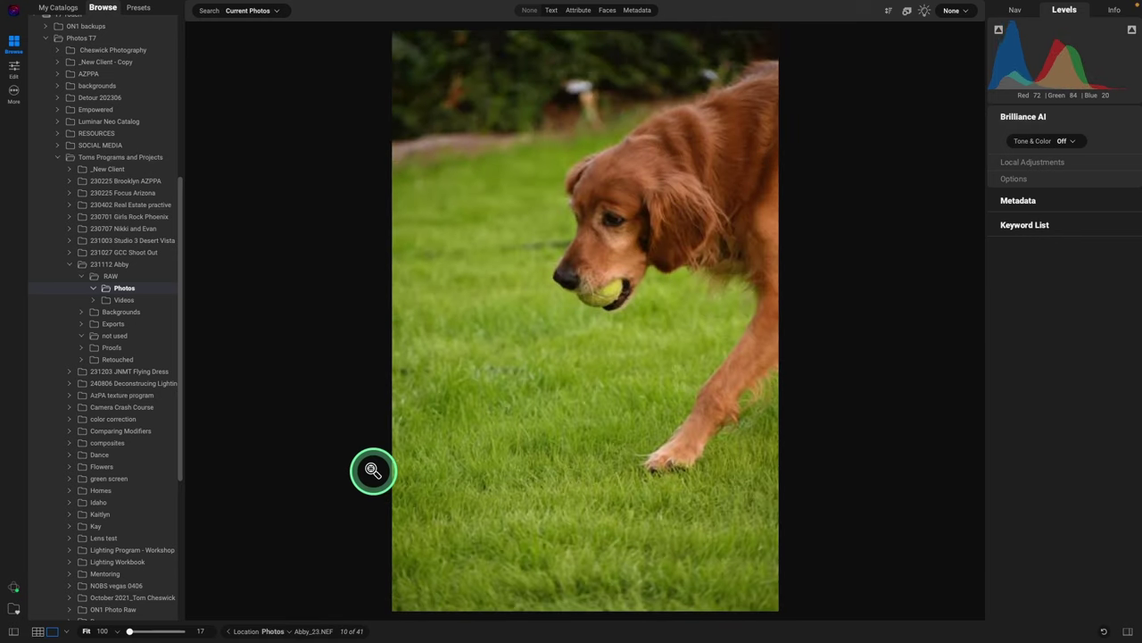
pyautogui.press('Right')
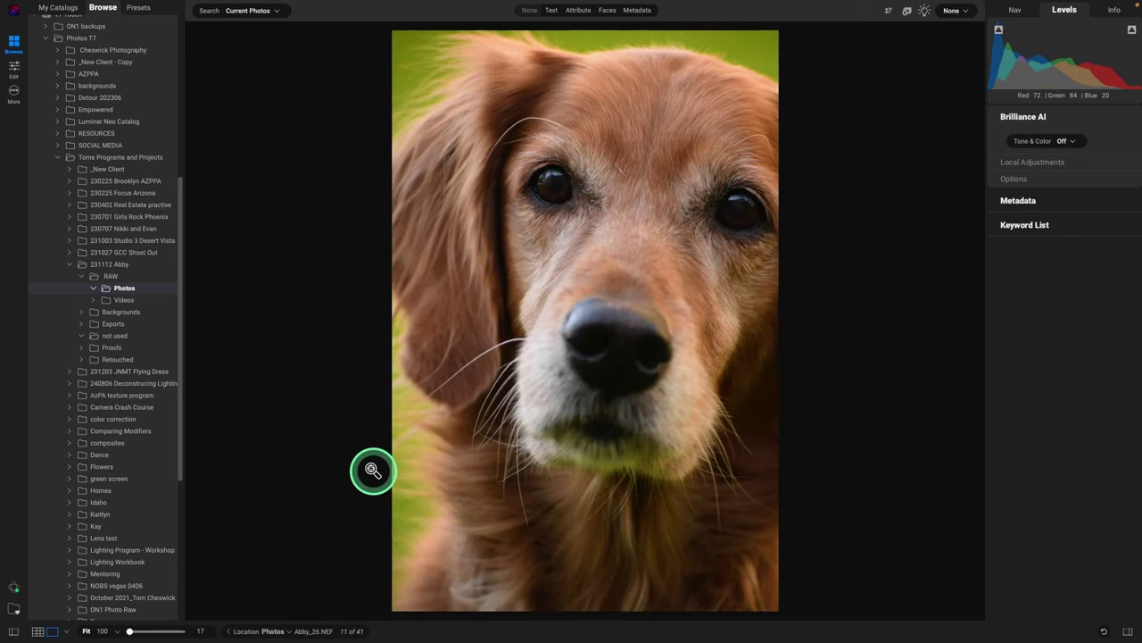
# In the grid, select Abby_45.NEF (ISO 3600, 1/1000, f/5.3).
pyautogui.click(37, 630)
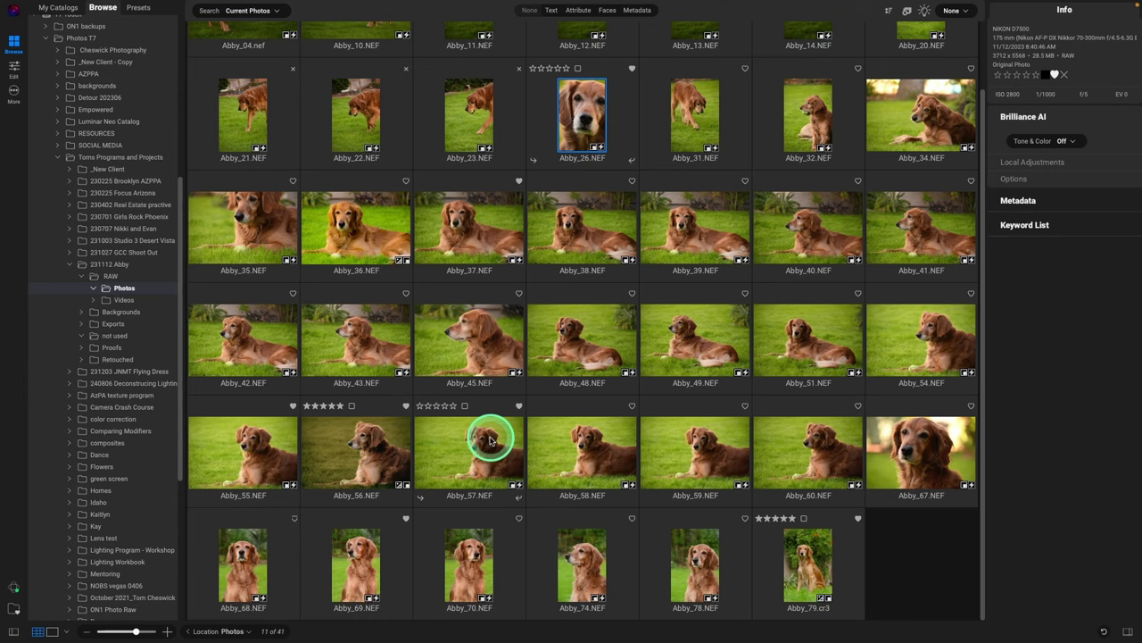
pyautogui.scroll(1, 488, 415)
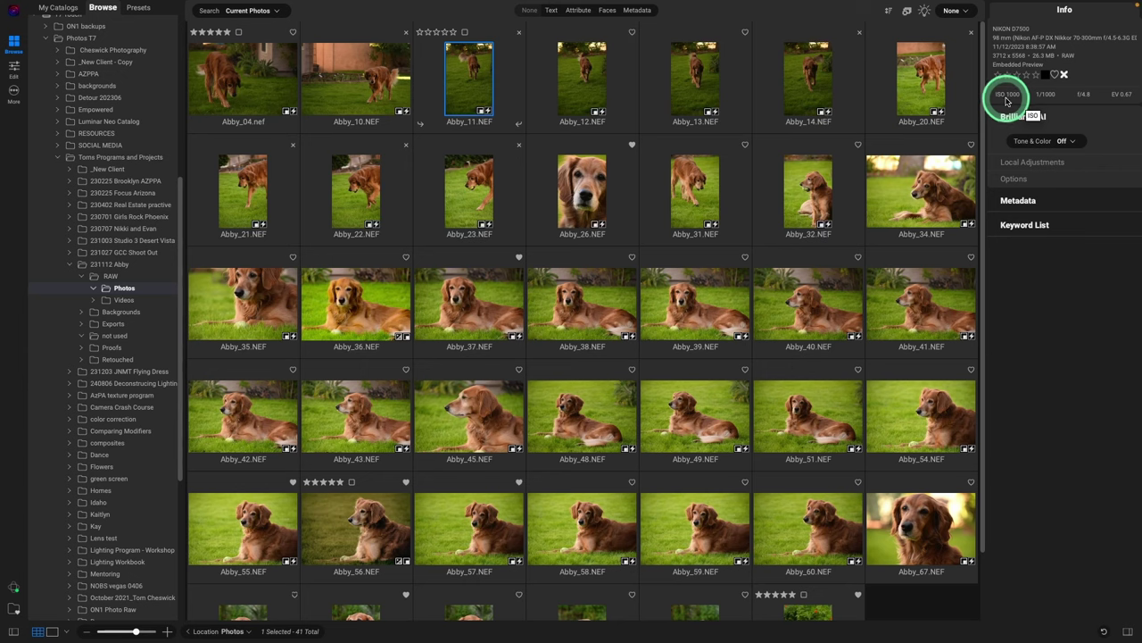
pyautogui.click(477, 420)
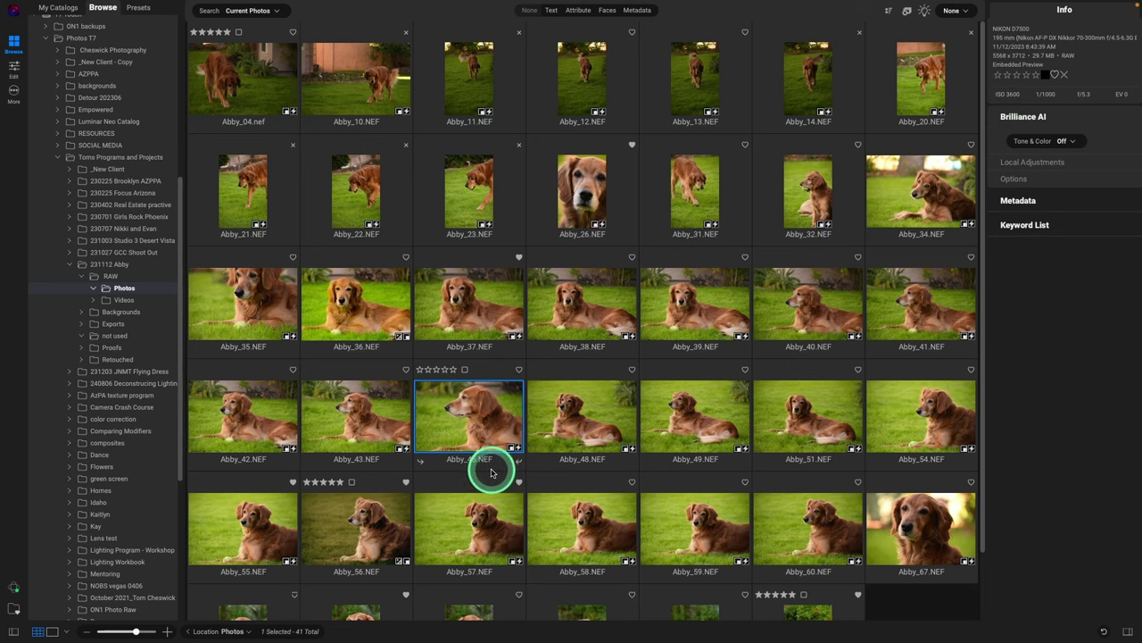
pyautogui.scroll(-1, 536, 439)
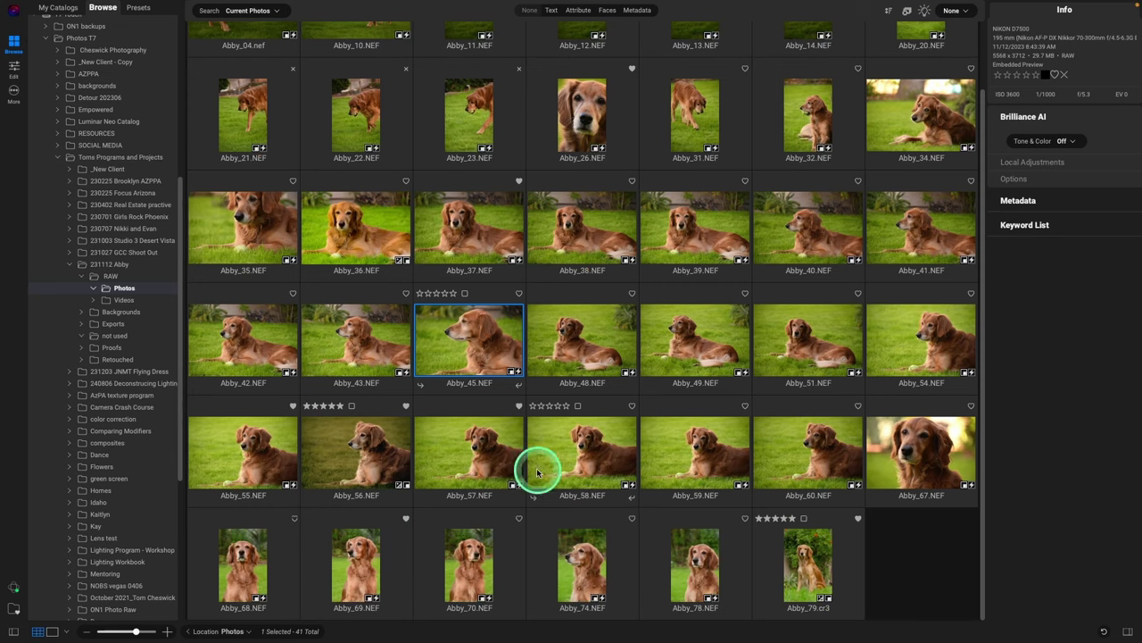
# Create a version of Abby_56.NEF, adding Abby_56v1.nef to the grid.
pyautogui.click(357, 460)
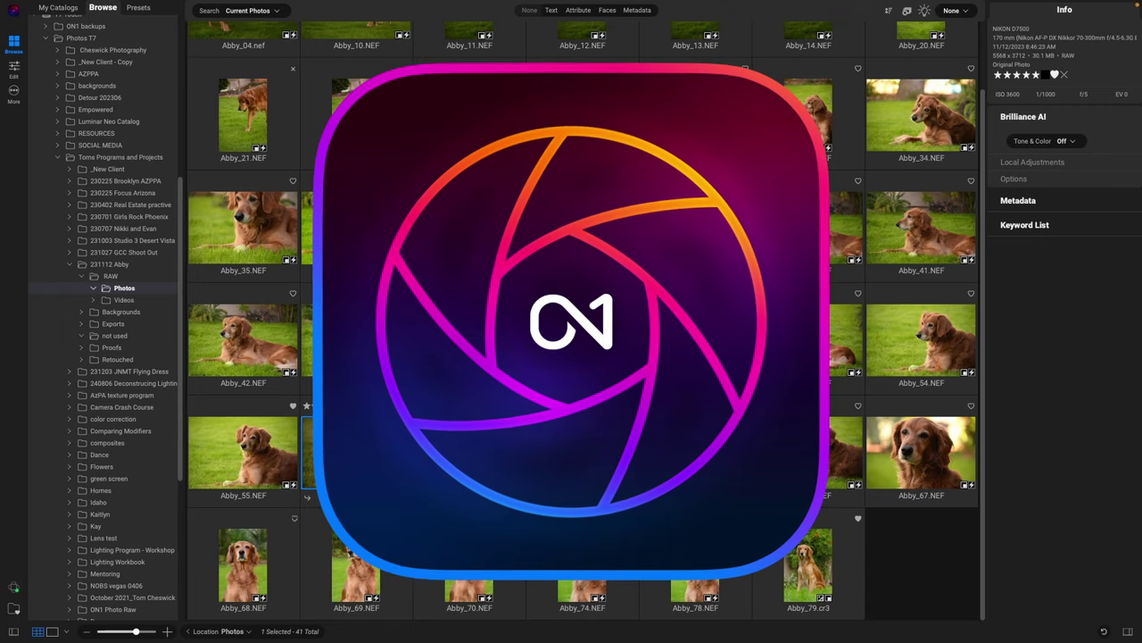
pyautogui.click(369, 459)
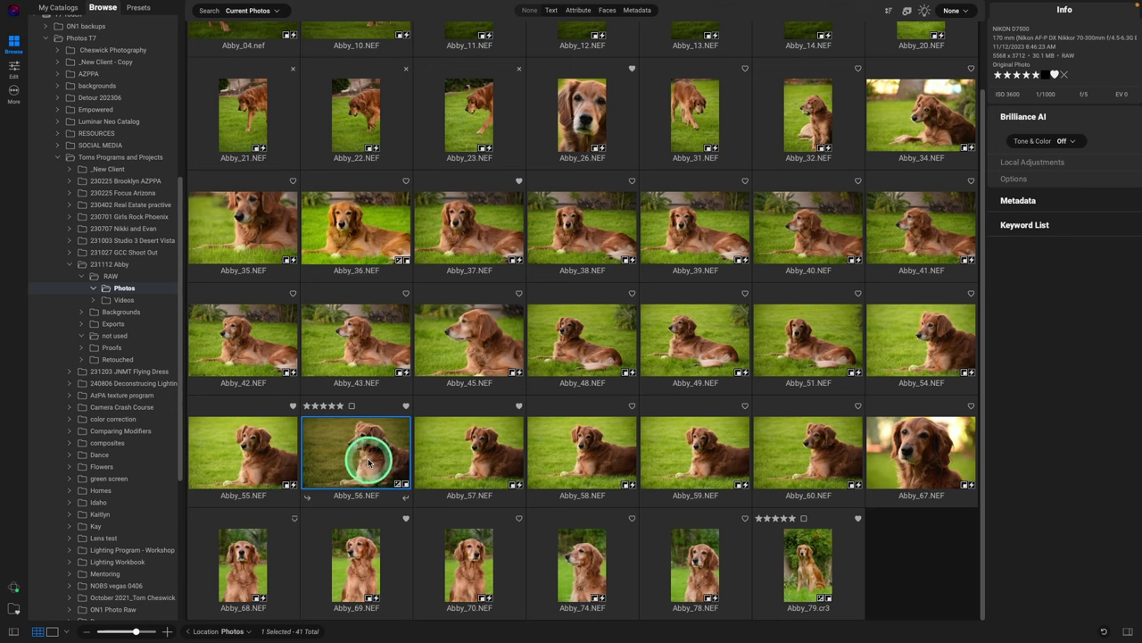
pyautogui.rightClick(364, 460)
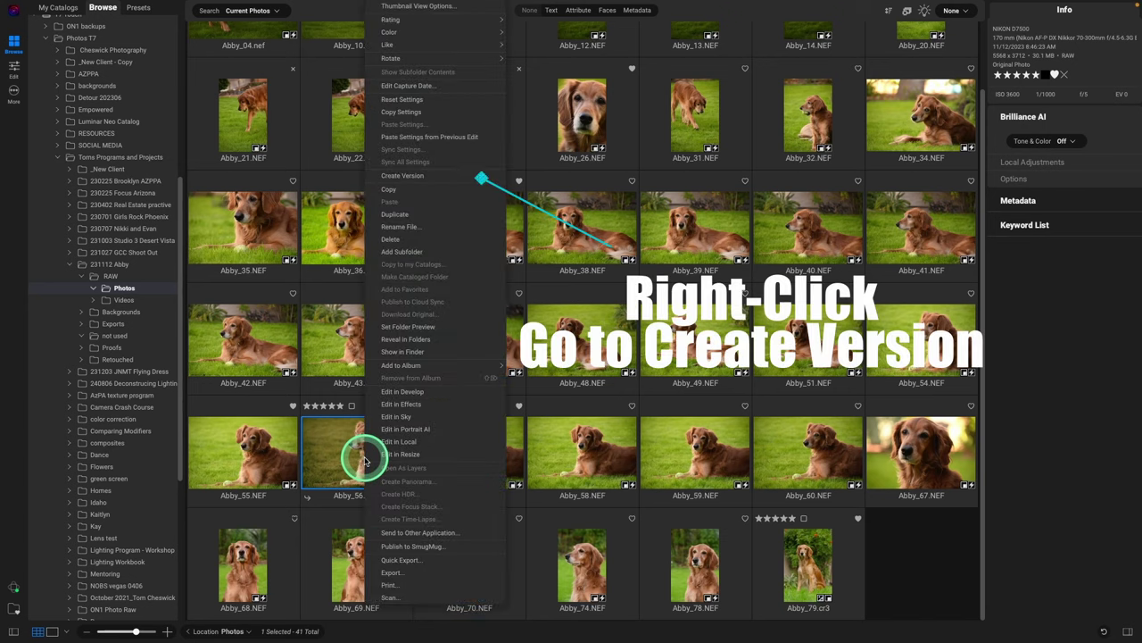
pyautogui.click(393, 177)
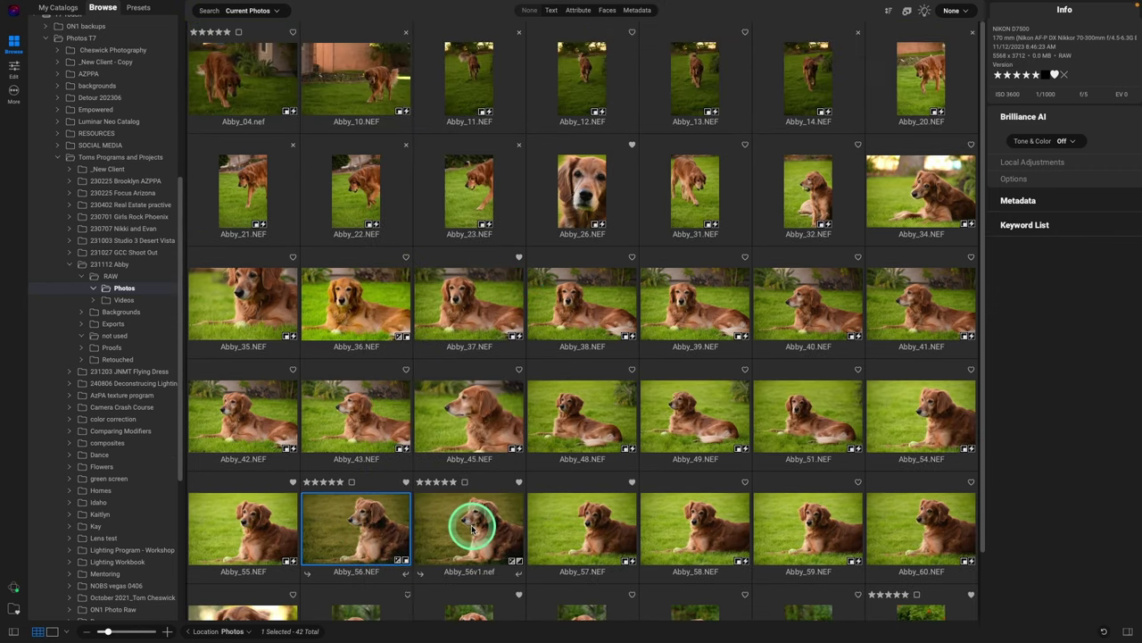
# Reset all settings on Abby_56v1 and confirm the reset.
pyautogui.click(474, 529)
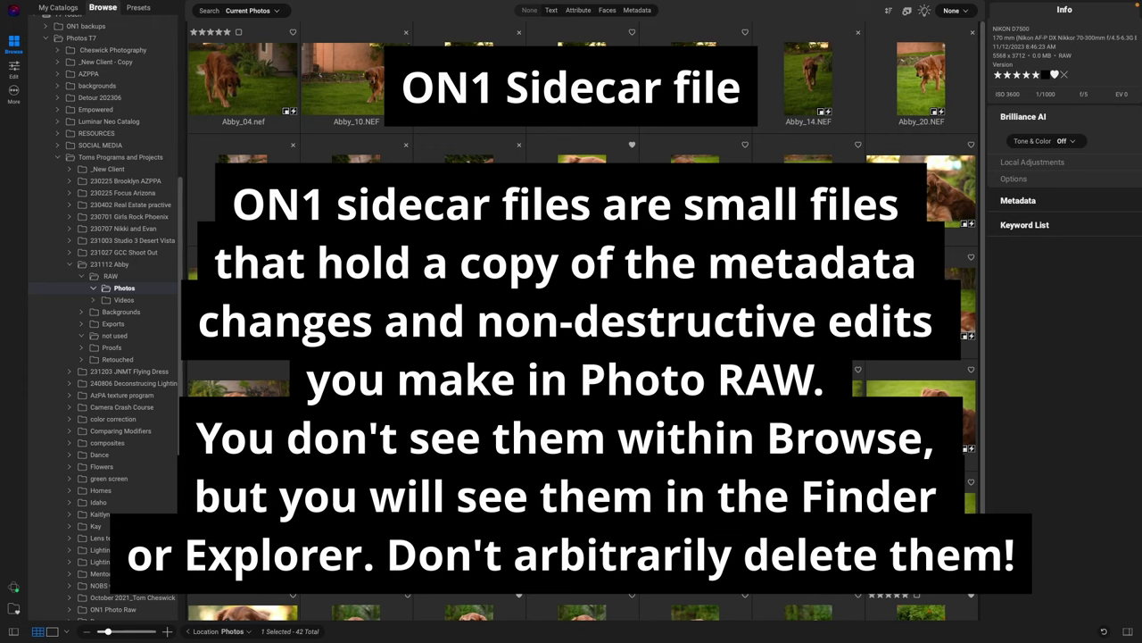
pyautogui.click(482, 527)
pyautogui.rightClick(482, 528)
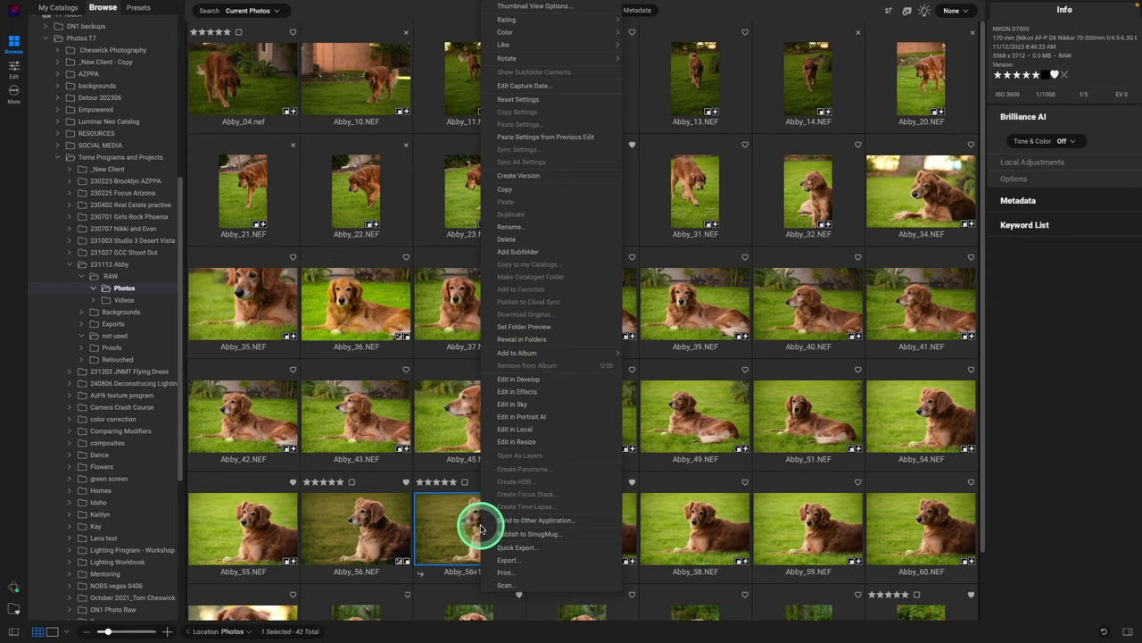
pyautogui.click(515, 100)
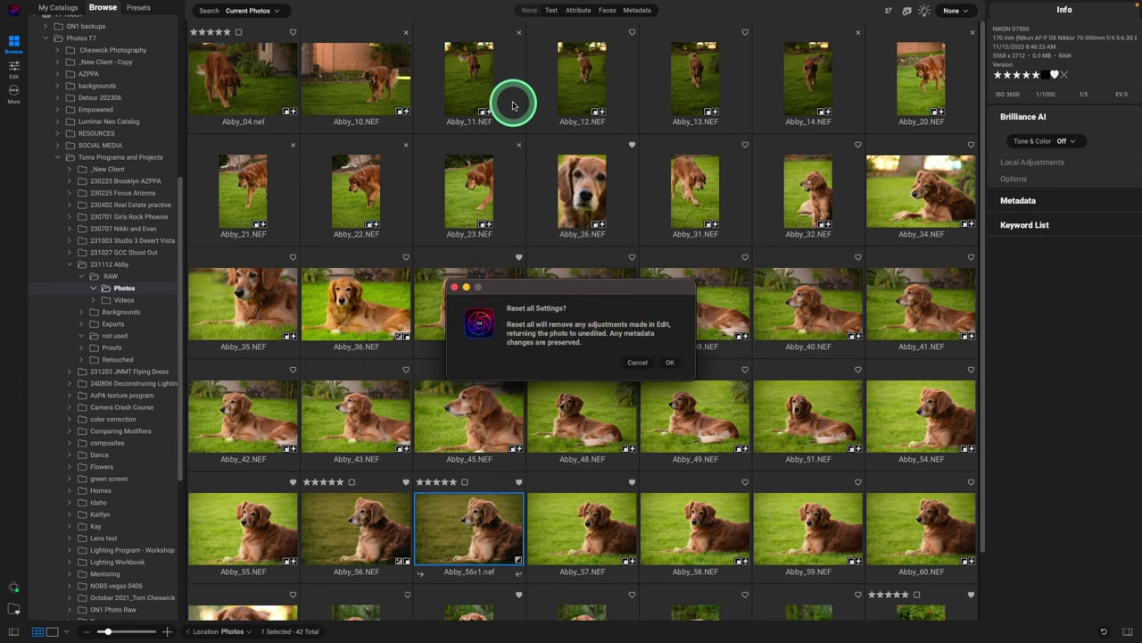
pyautogui.click(670, 364)
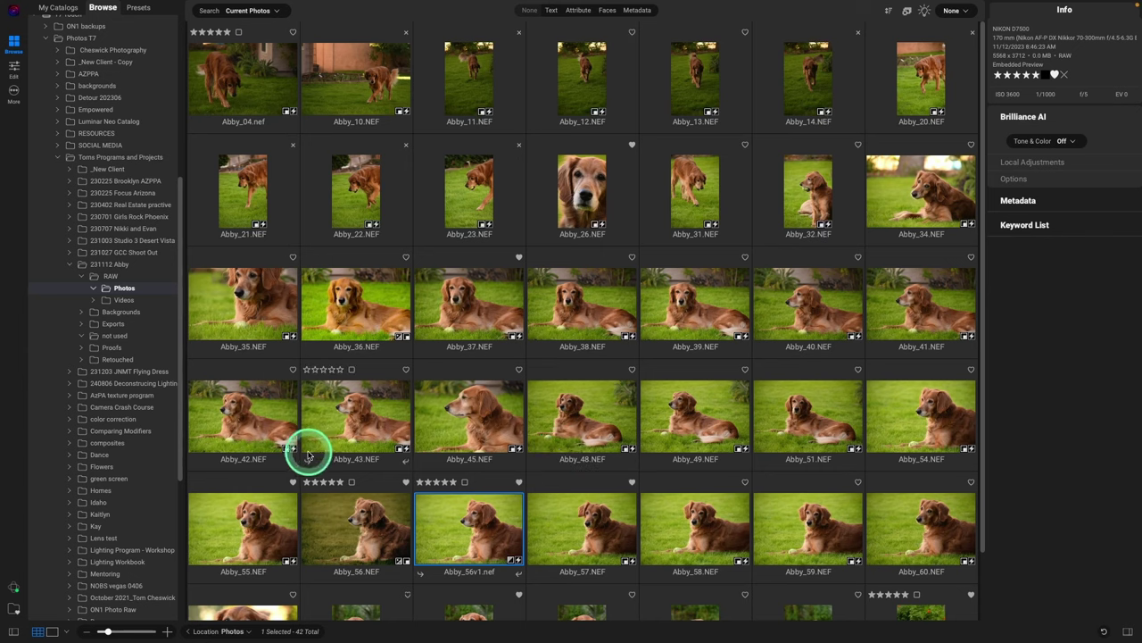
# Hide the folder list to widen the grid, then open and dismiss the File menu.
pyautogui.click(14, 632)
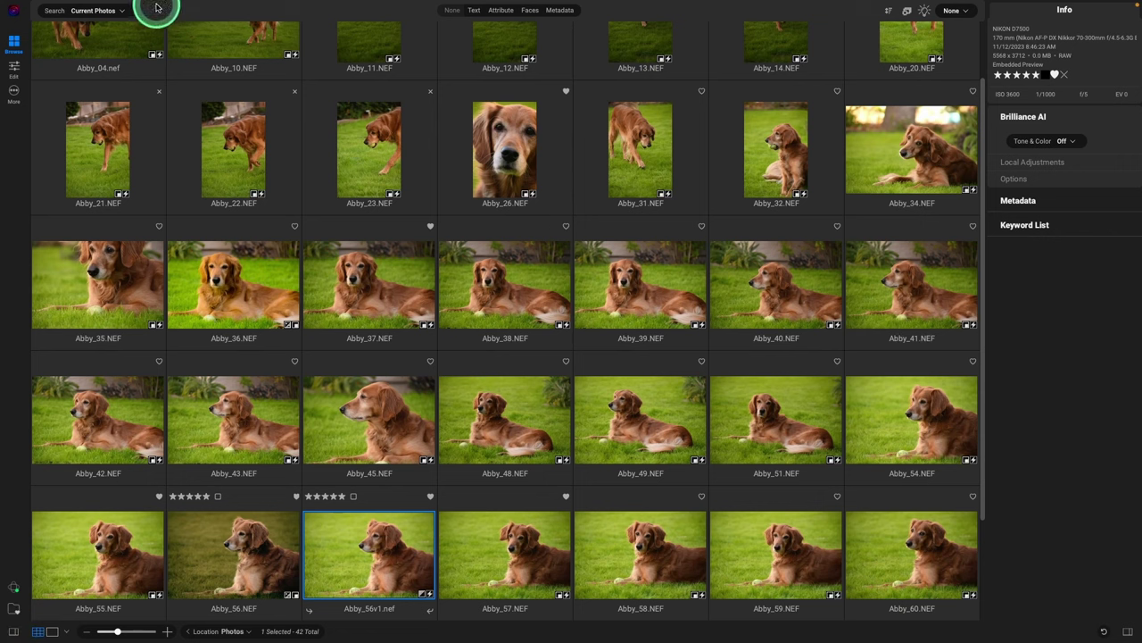
pyautogui.moveTo(156, 4)
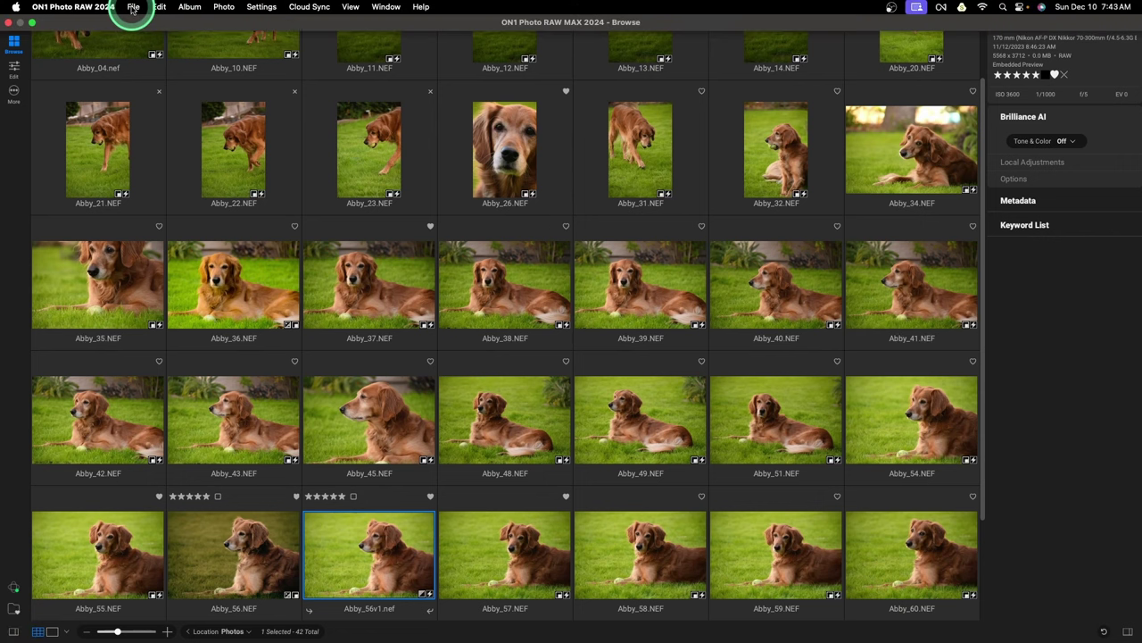
pyautogui.click(132, 8)
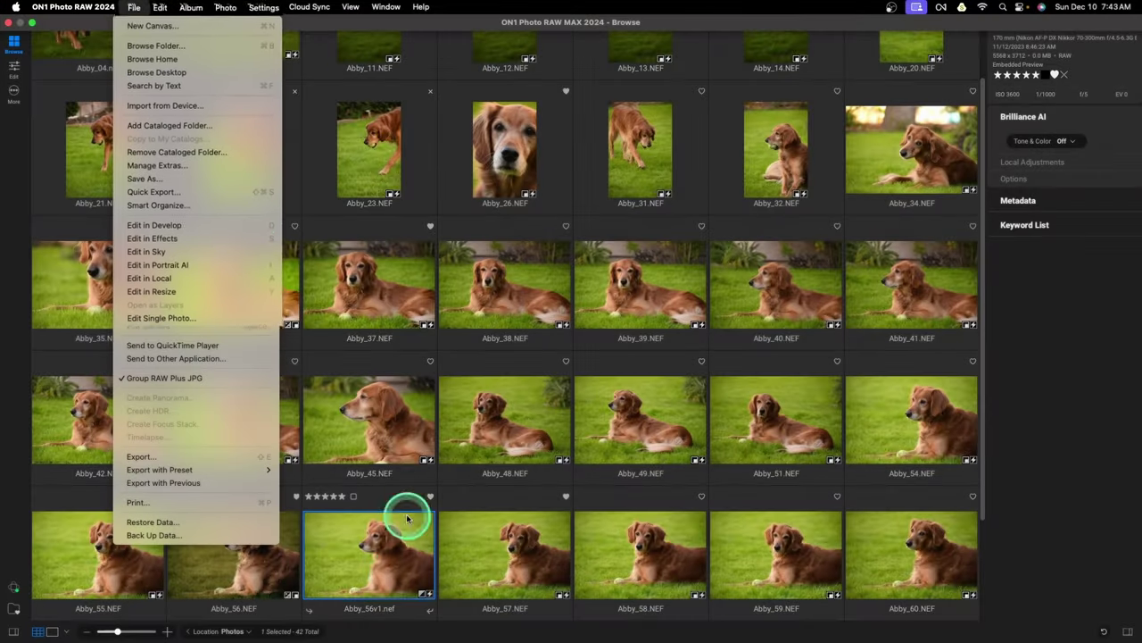
pyautogui.click(407, 518)
pyautogui.scroll(-2, 379, 484)
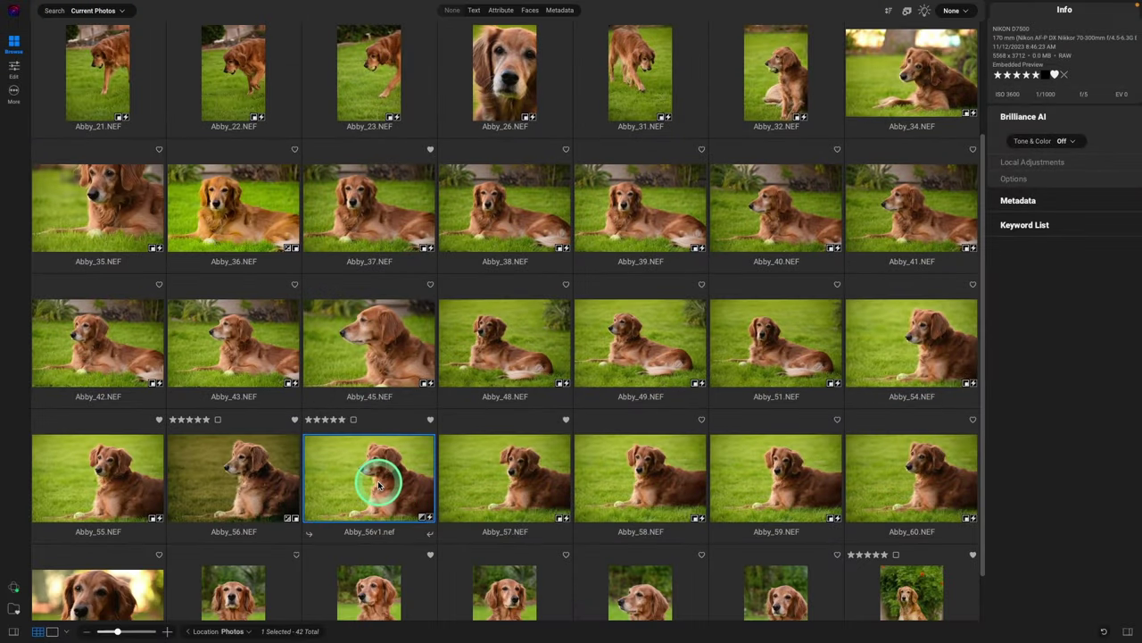
# Open Abby_56v1.nef in Develop and lower Tone & Color Exposure to -0.4.
pyautogui.doubleClick(380, 485)
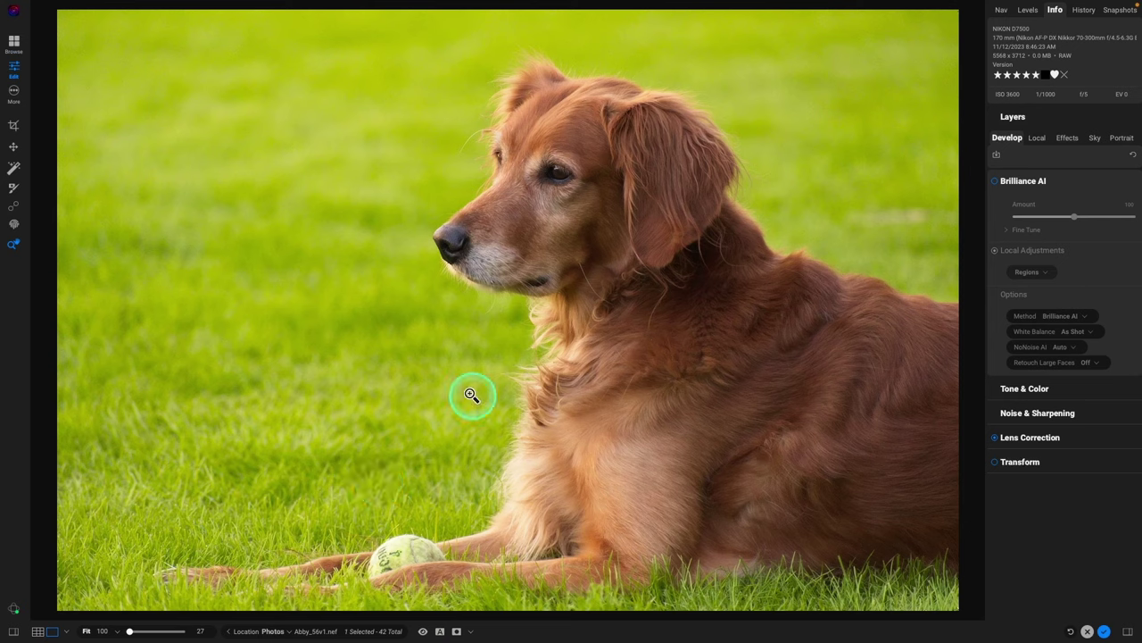
pyautogui.click(1060, 184)
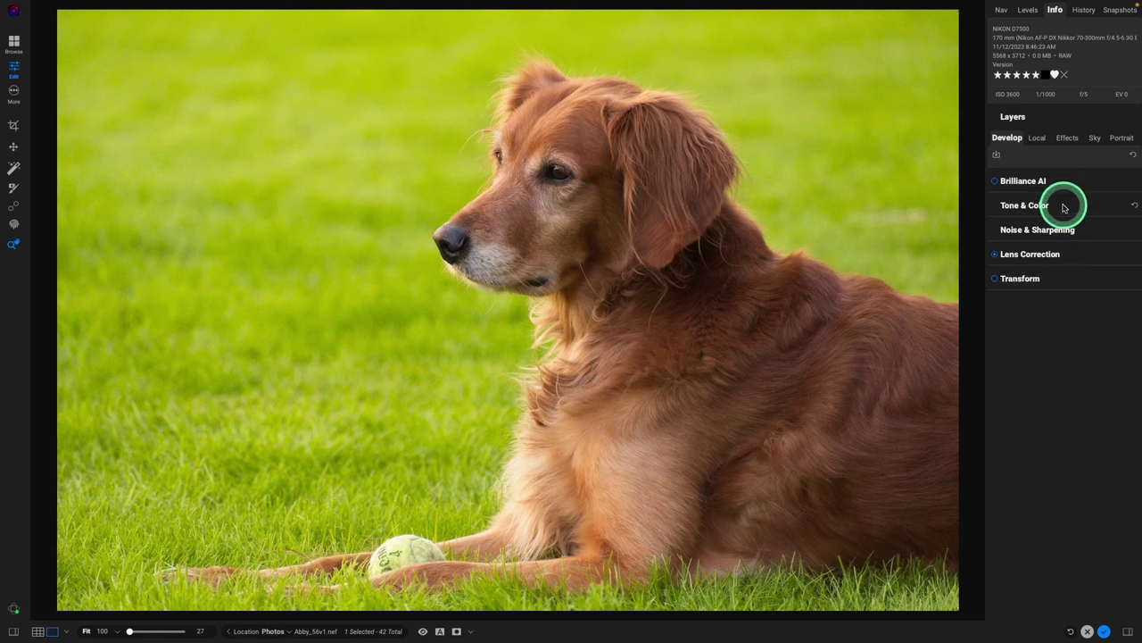
pyautogui.click(1064, 208)
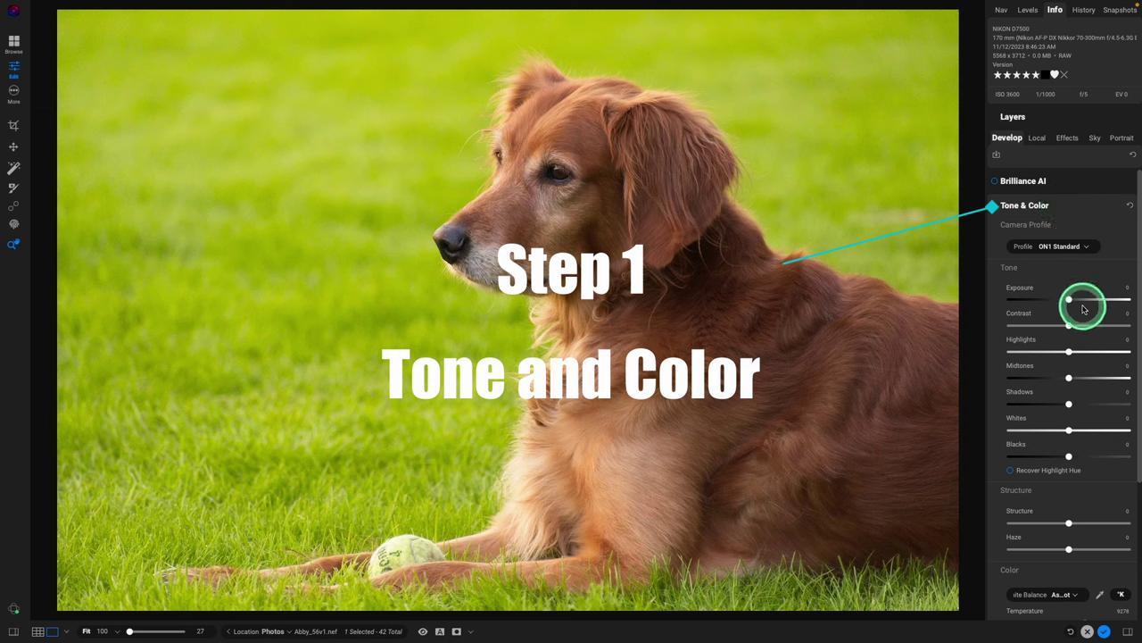
pyautogui.moveTo(1068, 301); pyautogui.dragTo(1066, 302)
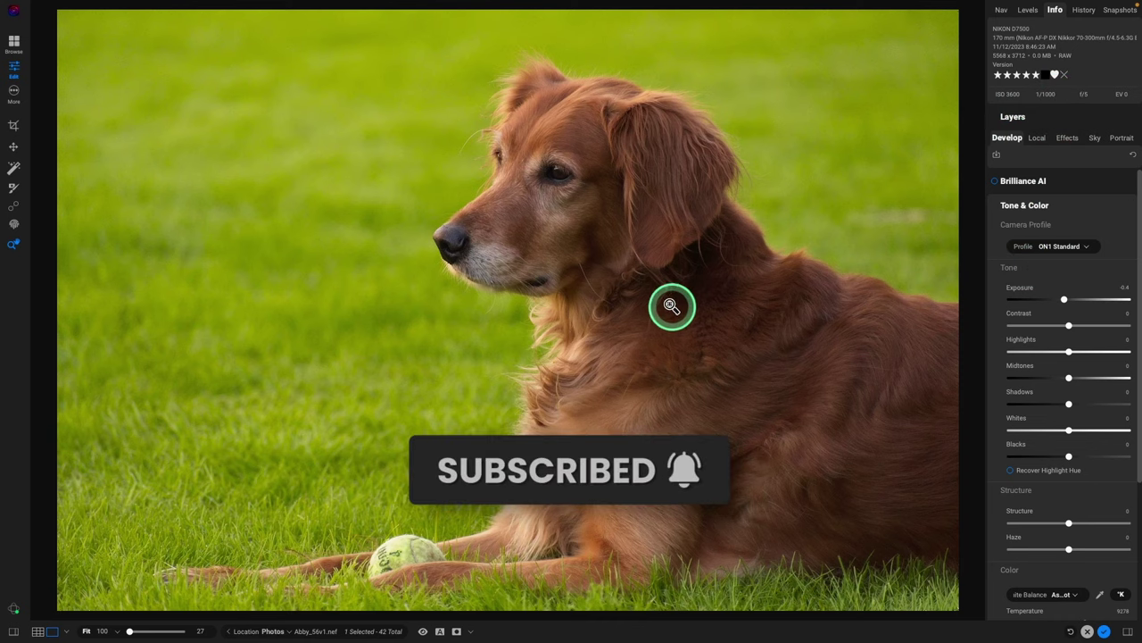
# Zoom to 100% and pan around the dog's nose and eye to inspect fur detail.
pyautogui.click(473, 275)
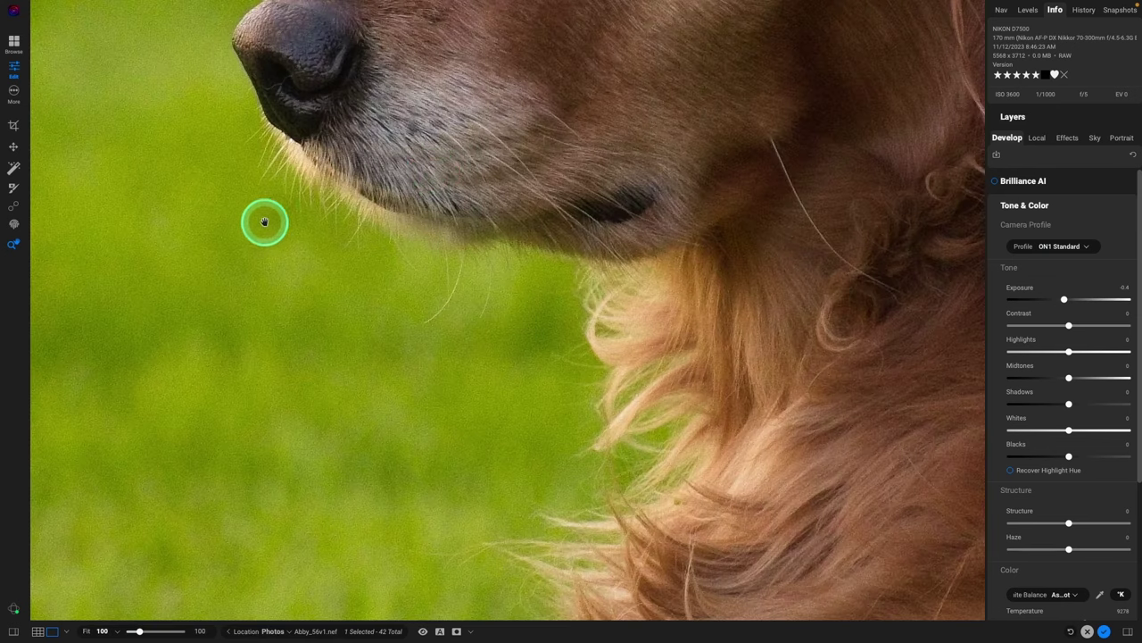
pyautogui.moveTo(232, 313); pyautogui.dragTo(563, 464)
pyautogui.moveTo(399, 266); pyautogui.dragTo(281, 490)
pyautogui.moveTo(373, 286); pyautogui.dragTo(236, 429)
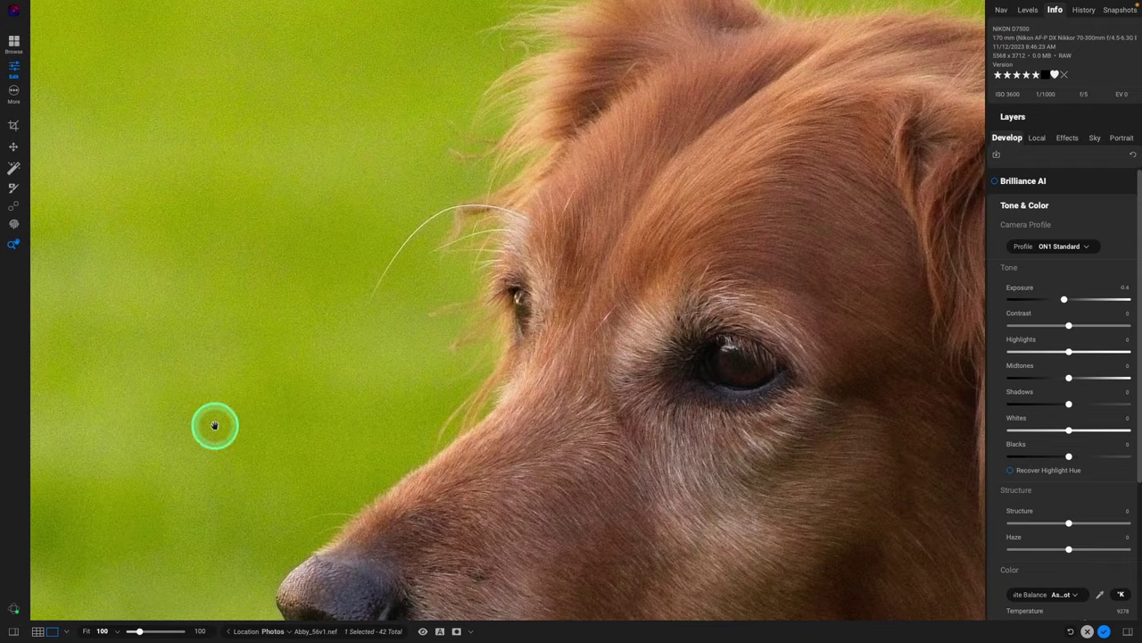
pyautogui.moveTo(403, 410); pyautogui.dragTo(278, 273)
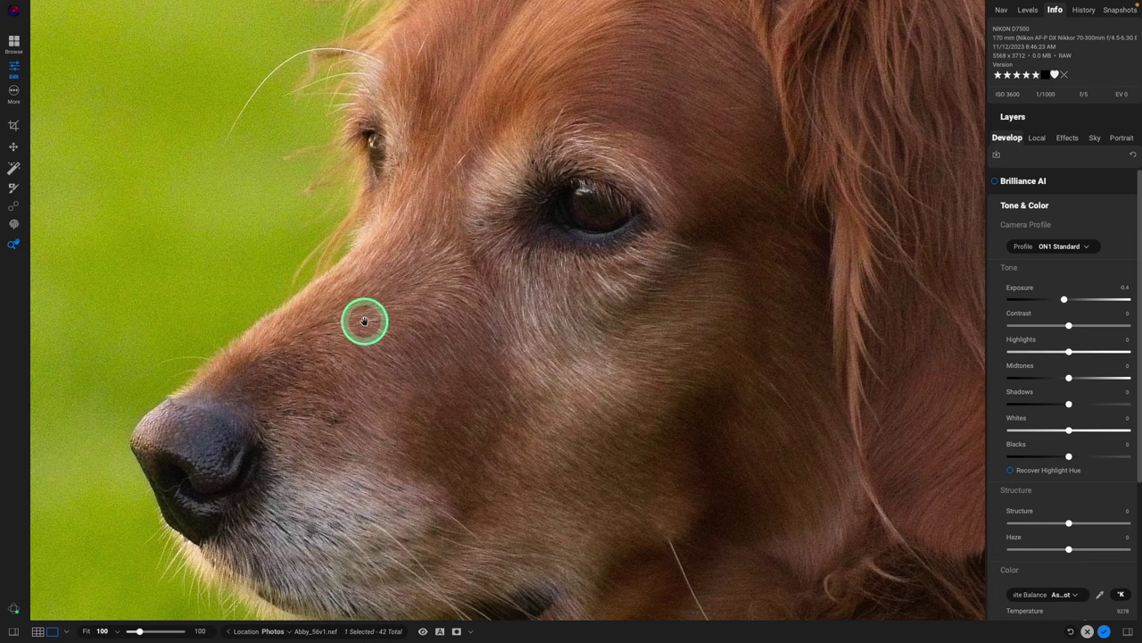
# Apply NoNoise AI (Luminance 70, Micro Sharpening 100), comparing before/after on the dog's face.
pyautogui.scroll(-1, 1035, 420)
pyautogui.scroll(-4, 1036, 421)
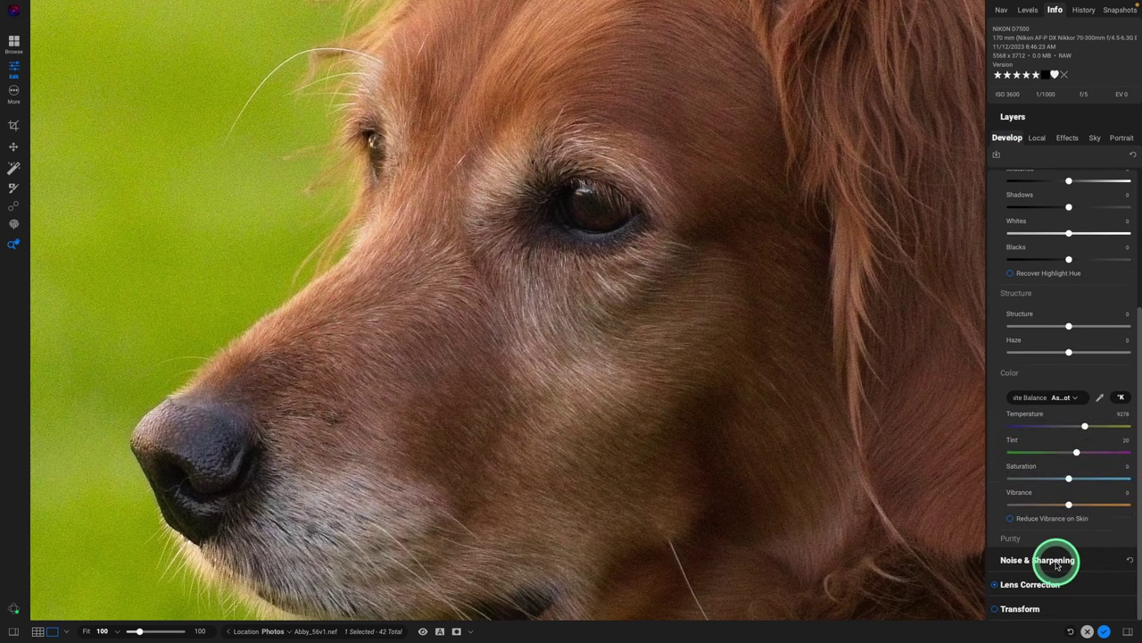
pyautogui.click(1057, 562)
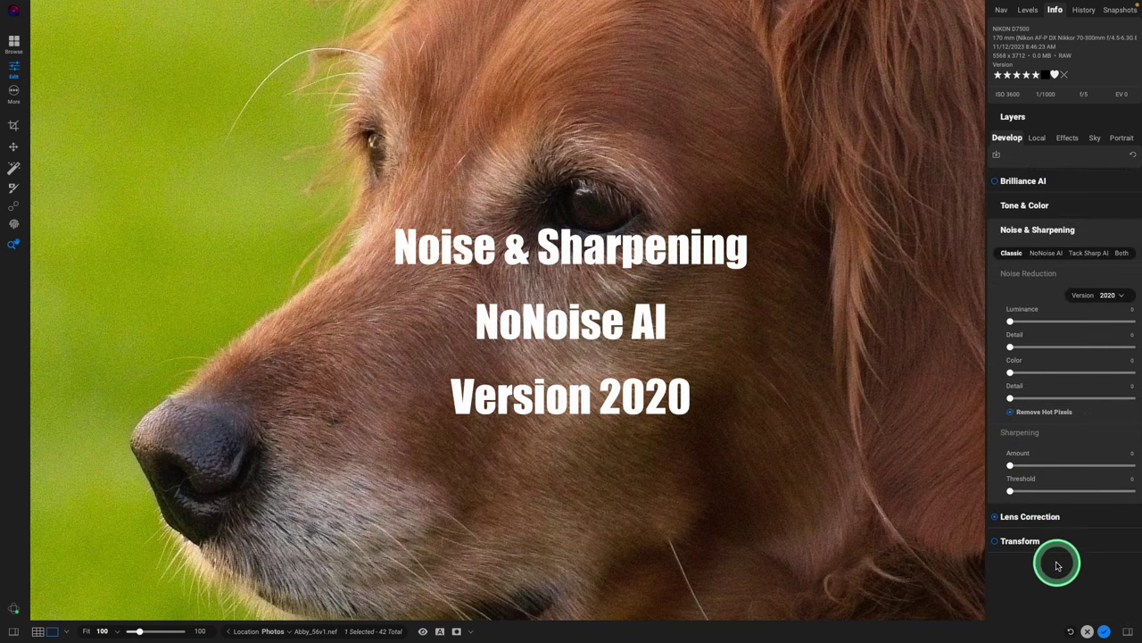
pyautogui.click(1049, 257)
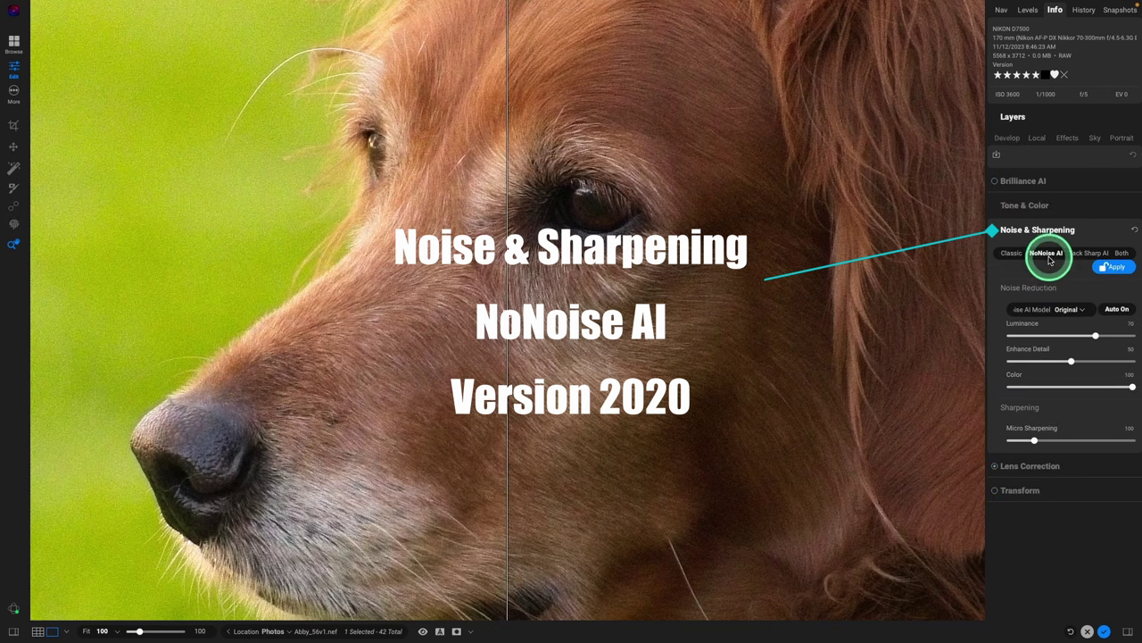
pyautogui.moveTo(504, 315); pyautogui.dragTo(102, 357)
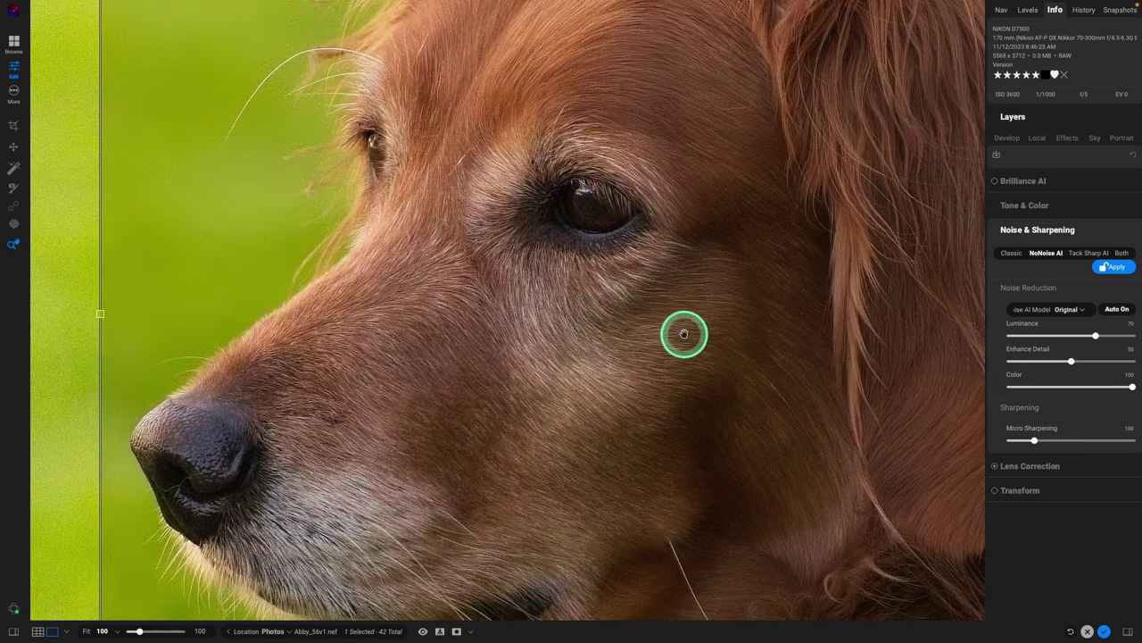
pyautogui.moveTo(101, 318); pyautogui.dragTo(112, 352)
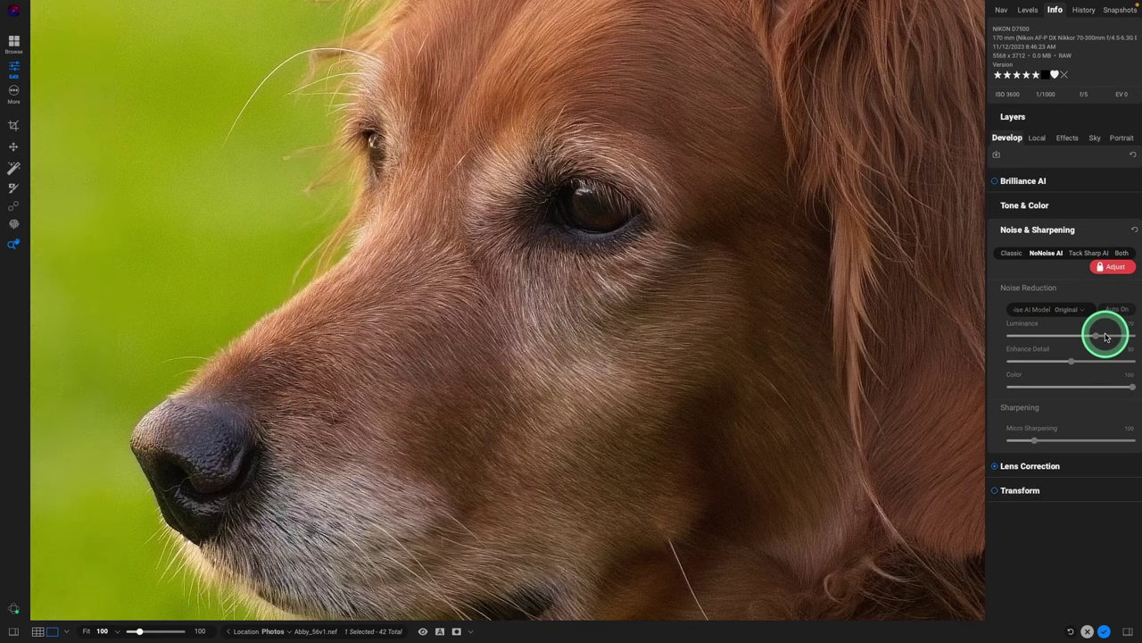
pyautogui.click(1054, 210)
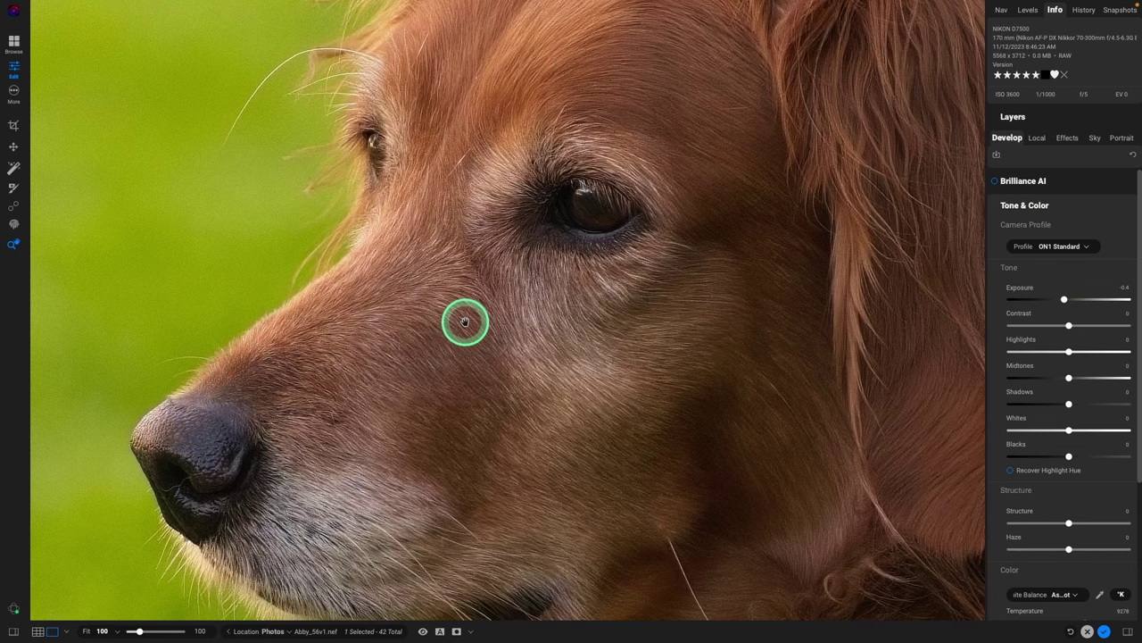
# Fit the whole photo in view, then open and dismiss the View menu.
pyautogui.click(464, 321)
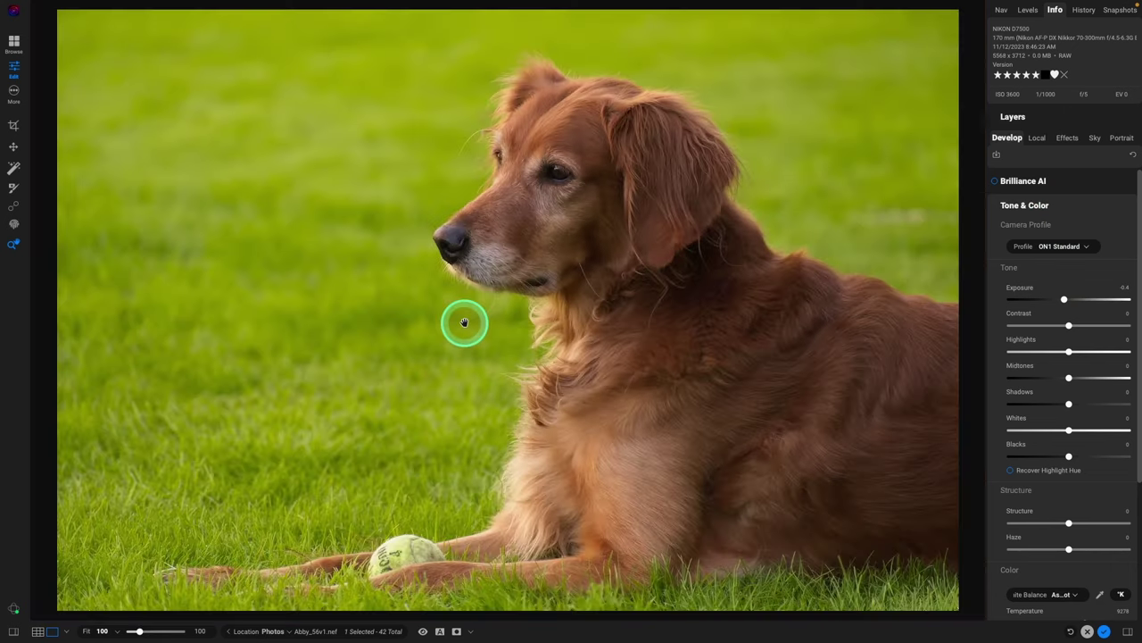
pyautogui.moveTo(330, 3)
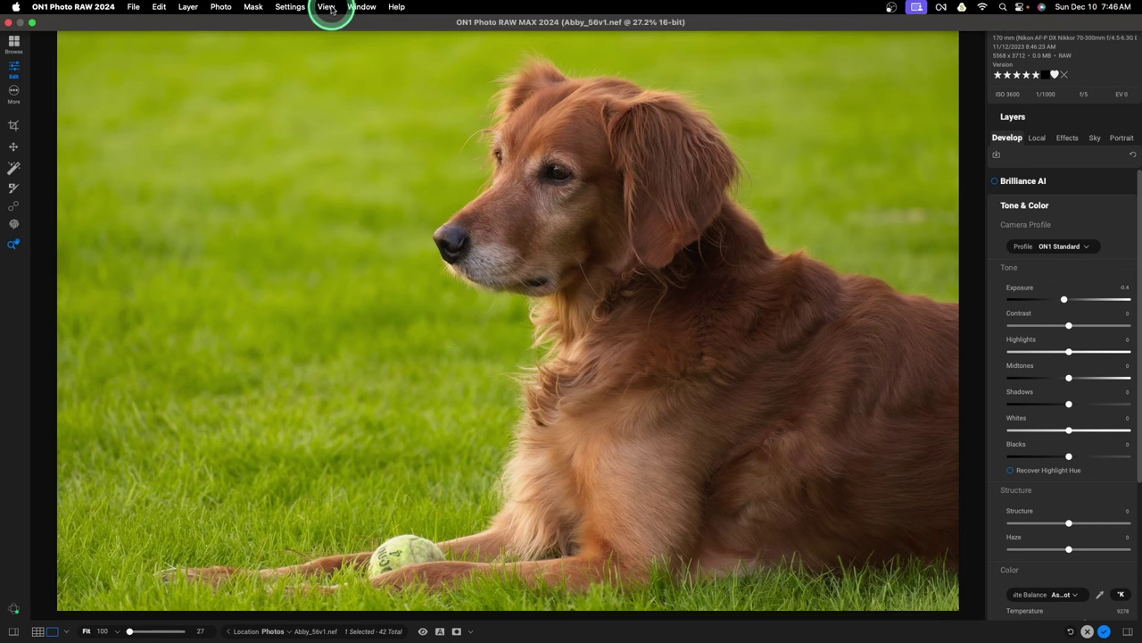
pyautogui.click(326, 7)
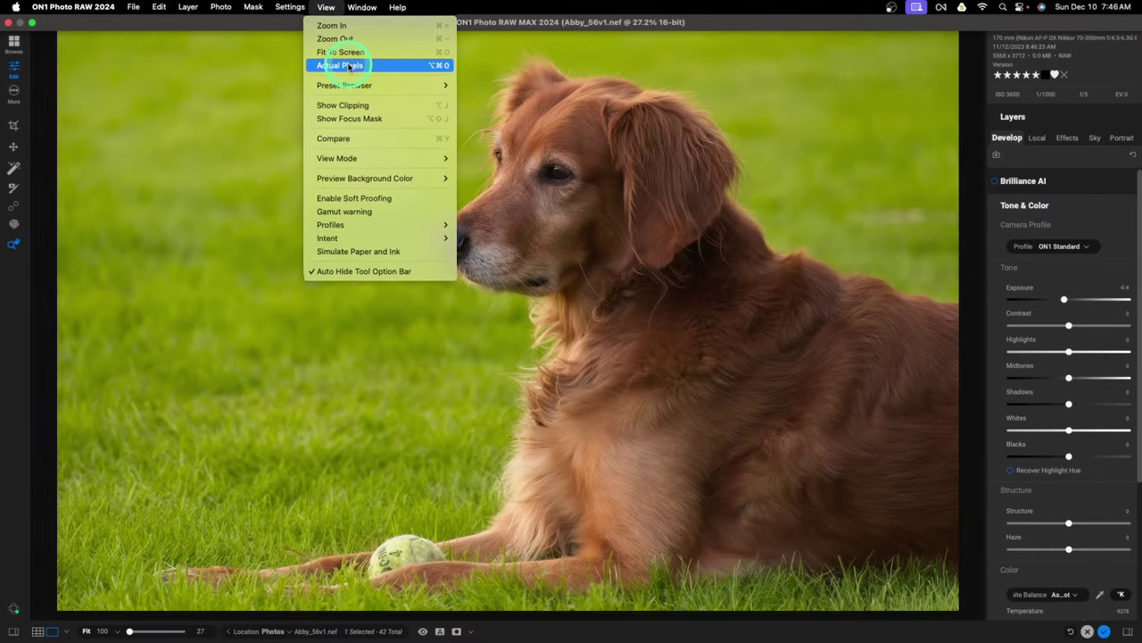
pyautogui.click(357, 117)
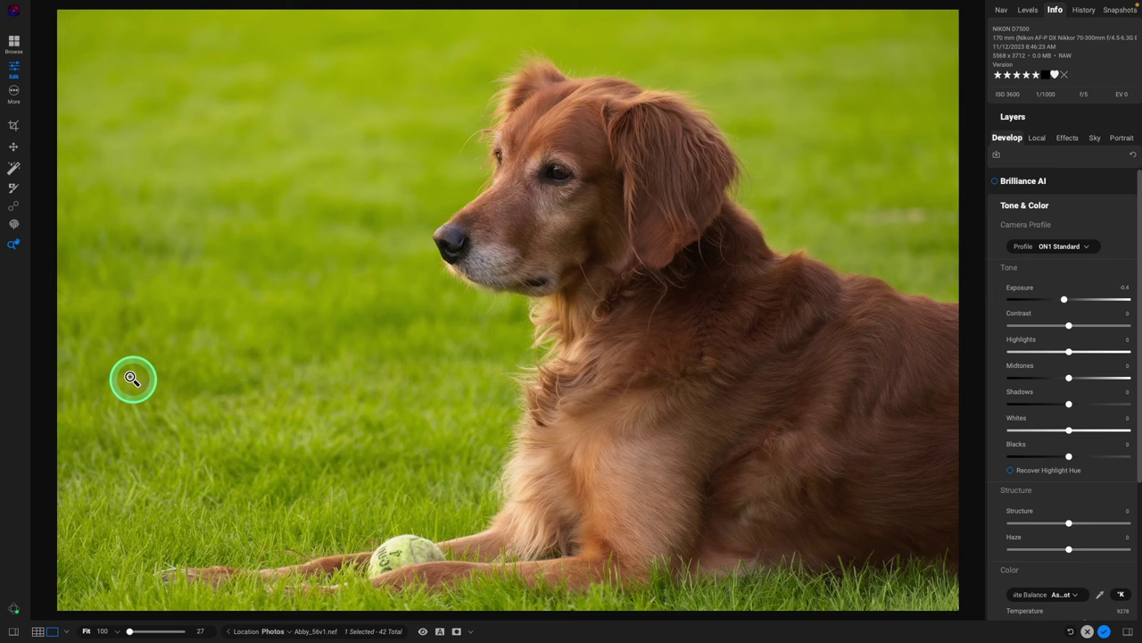
# Show all eight Outdoor Portraits AI Adaptive presets as large full-screen previews of the dog photo.
pyautogui.click(15, 631)
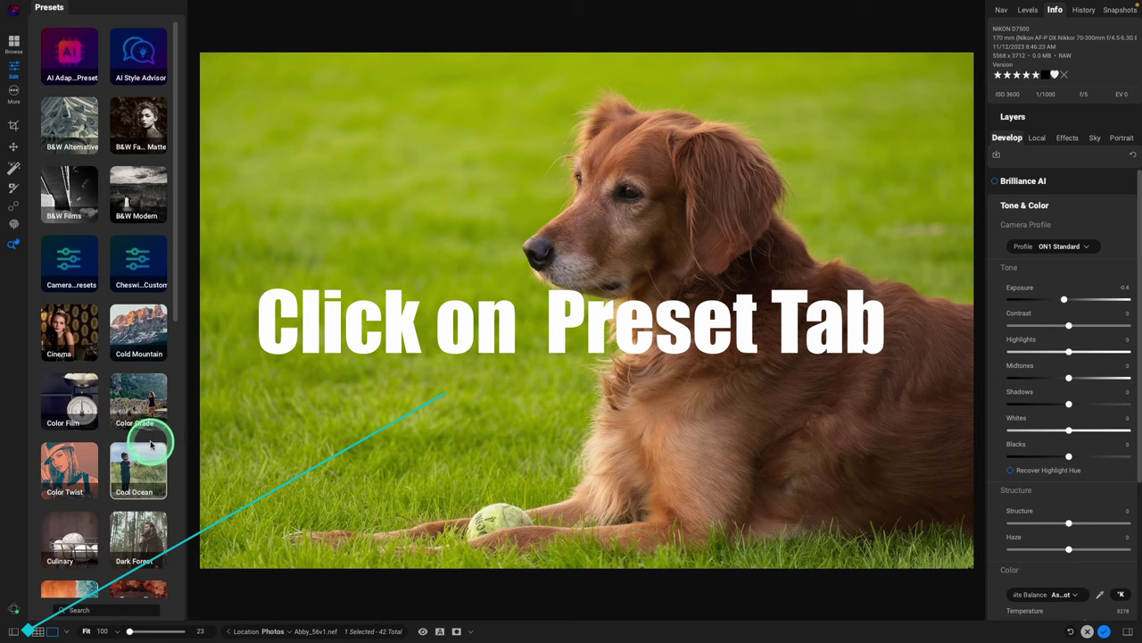
pyautogui.scroll(-5, 143, 443)
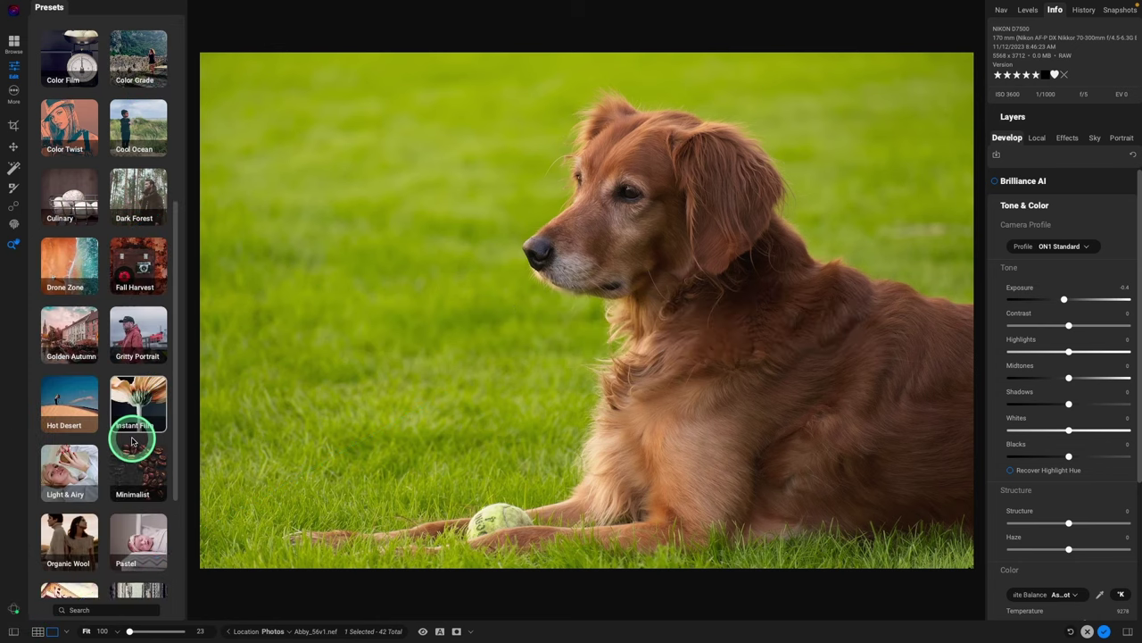
pyautogui.scroll(-2, 132, 440)
pyautogui.scroll(-2, 132, 441)
pyautogui.scroll(5, 132, 441)
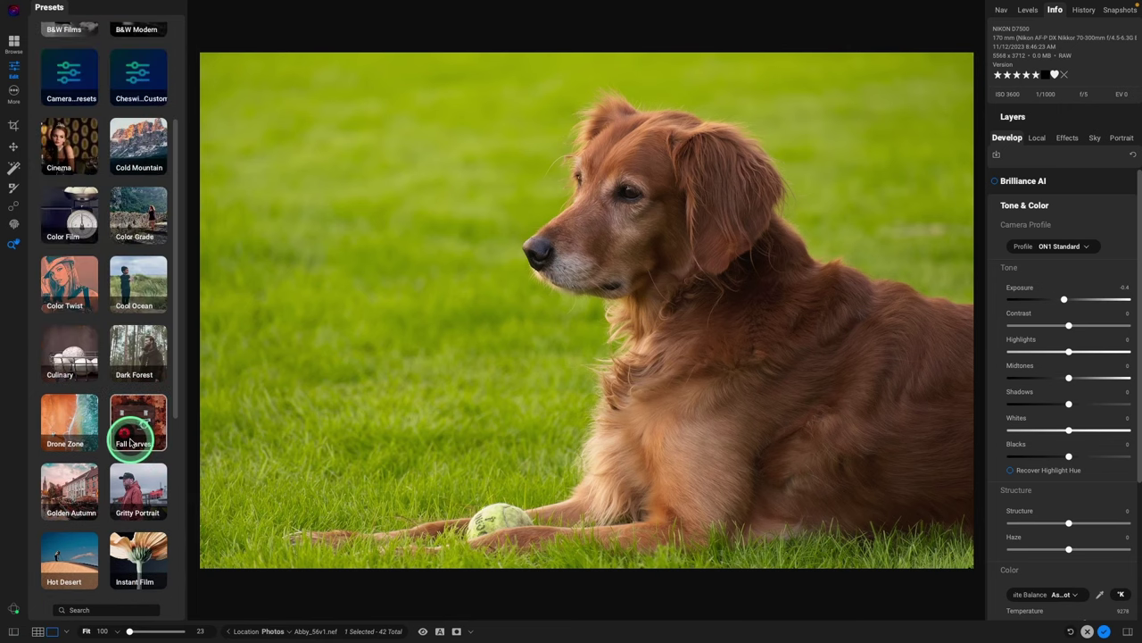
pyautogui.scroll(3, 132, 441)
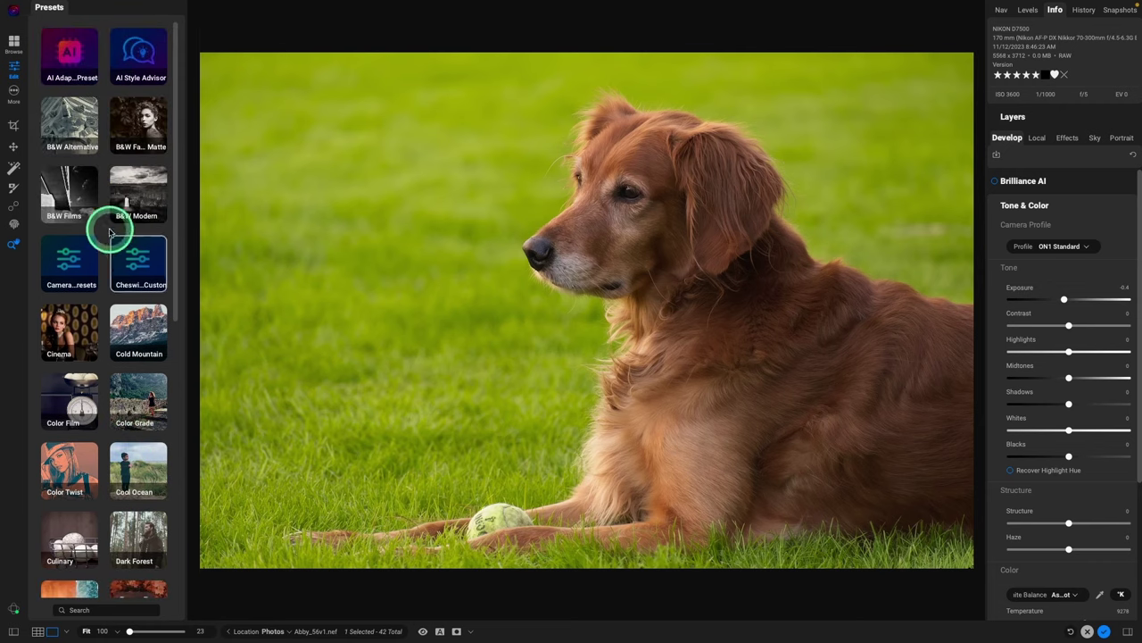
pyautogui.click(74, 78)
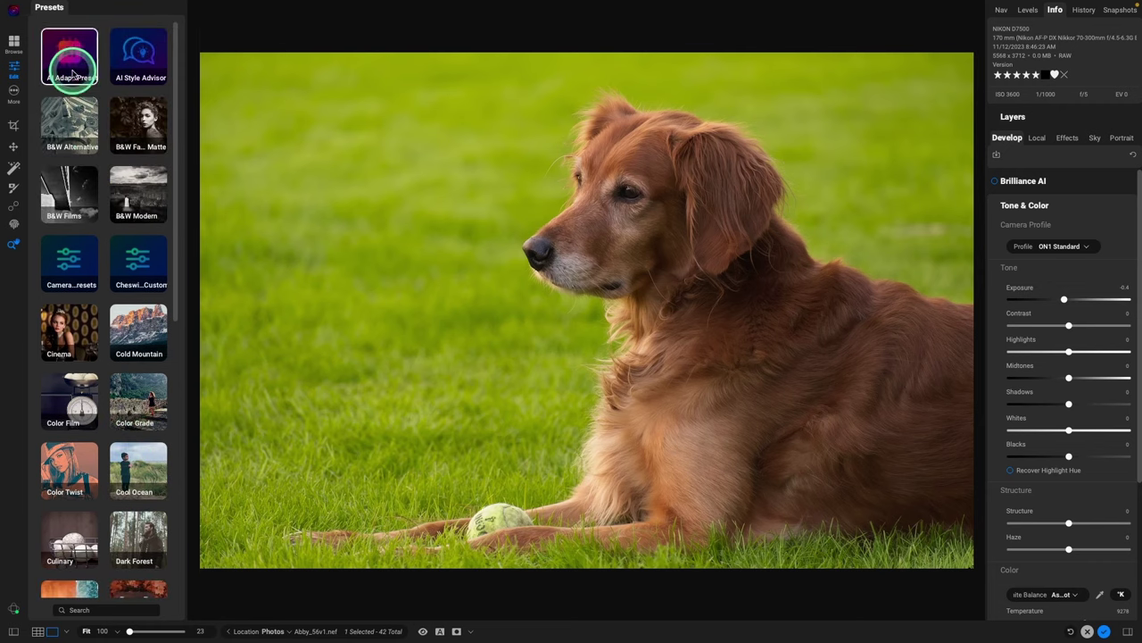
pyautogui.click(138, 234)
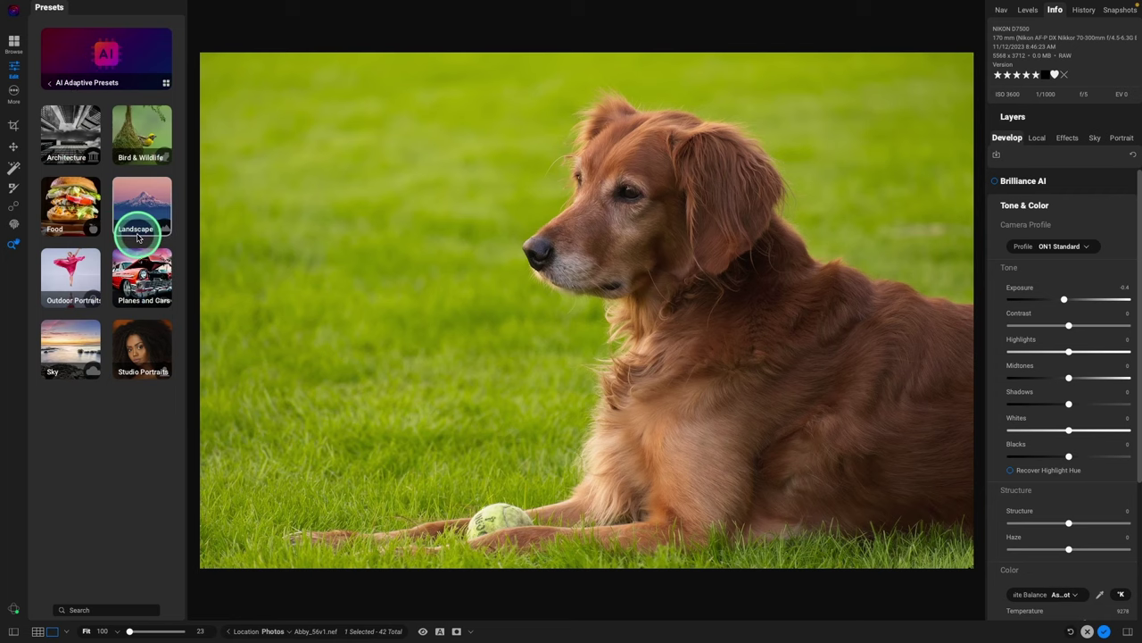
pyautogui.click(62, 284)
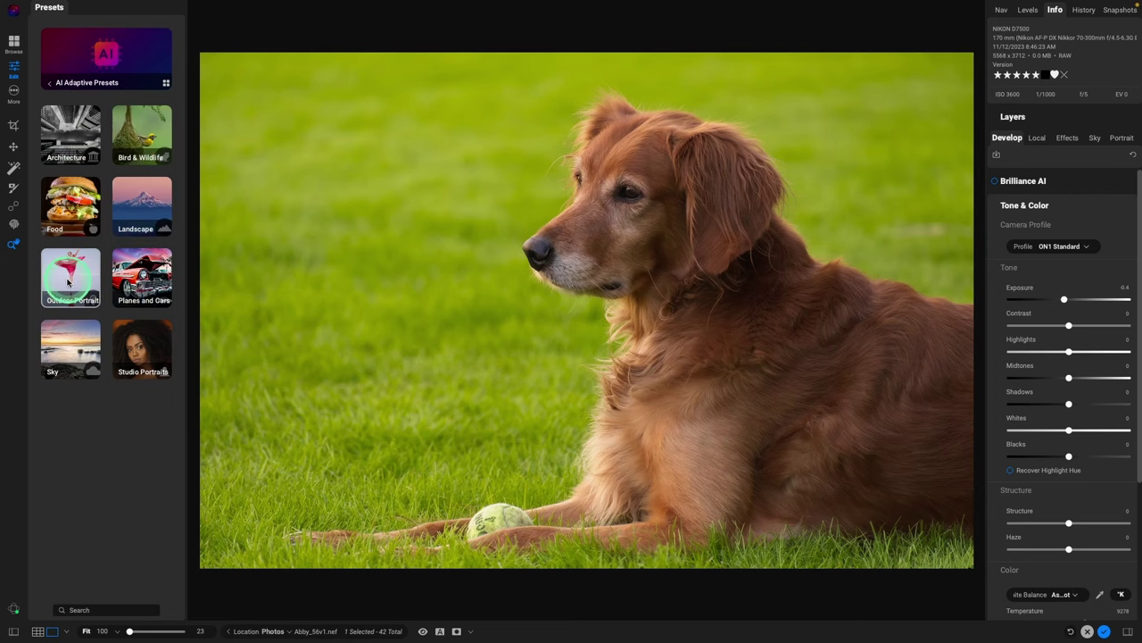
pyautogui.click(69, 273)
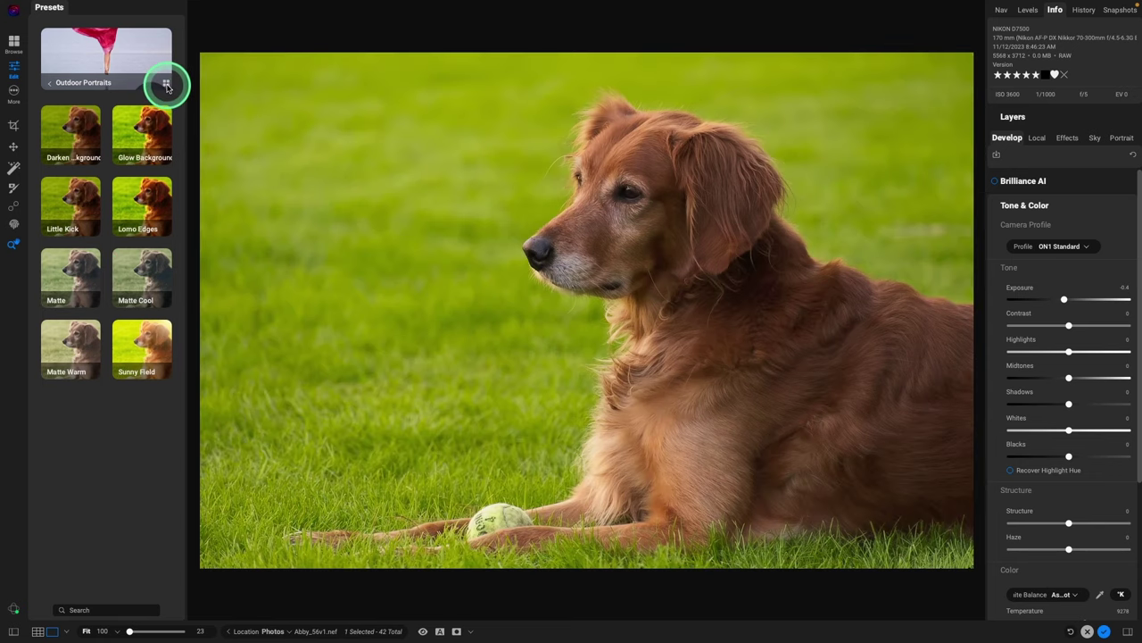
pyautogui.click(166, 86)
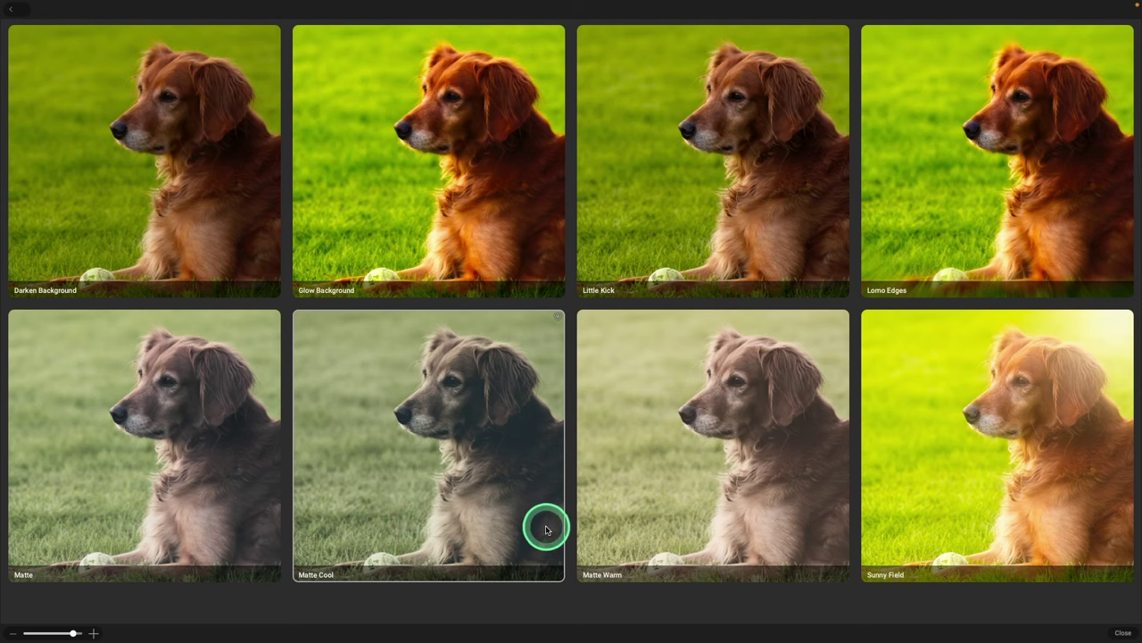
# Apply the Little Kick preset and compare it against the original photo.
pyautogui.click(714, 122)
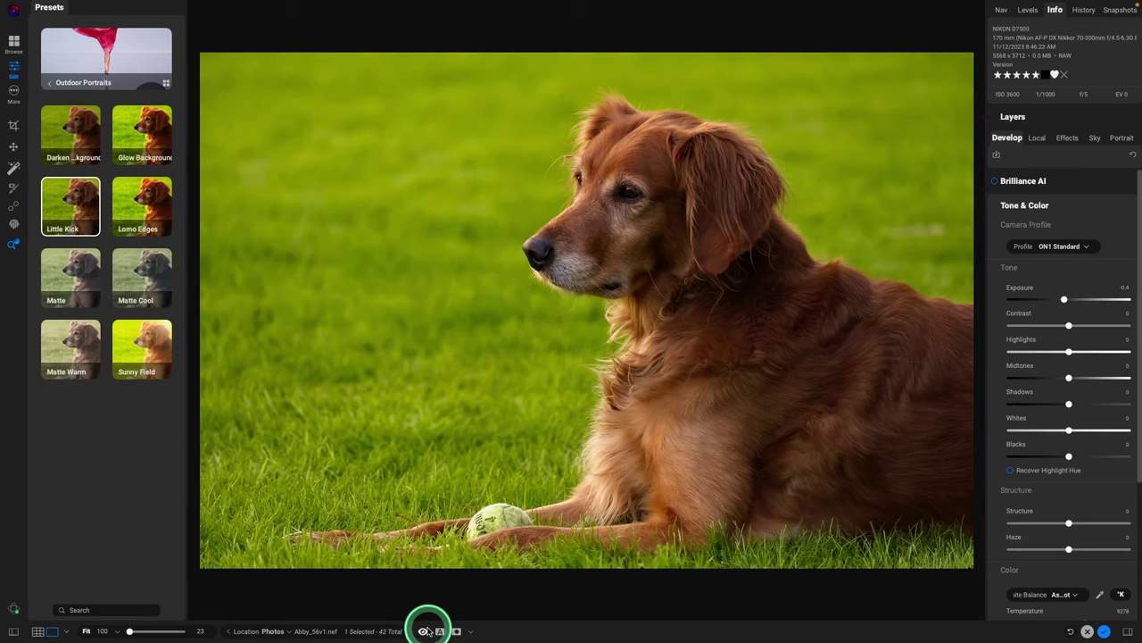
pyautogui.click(423, 631)
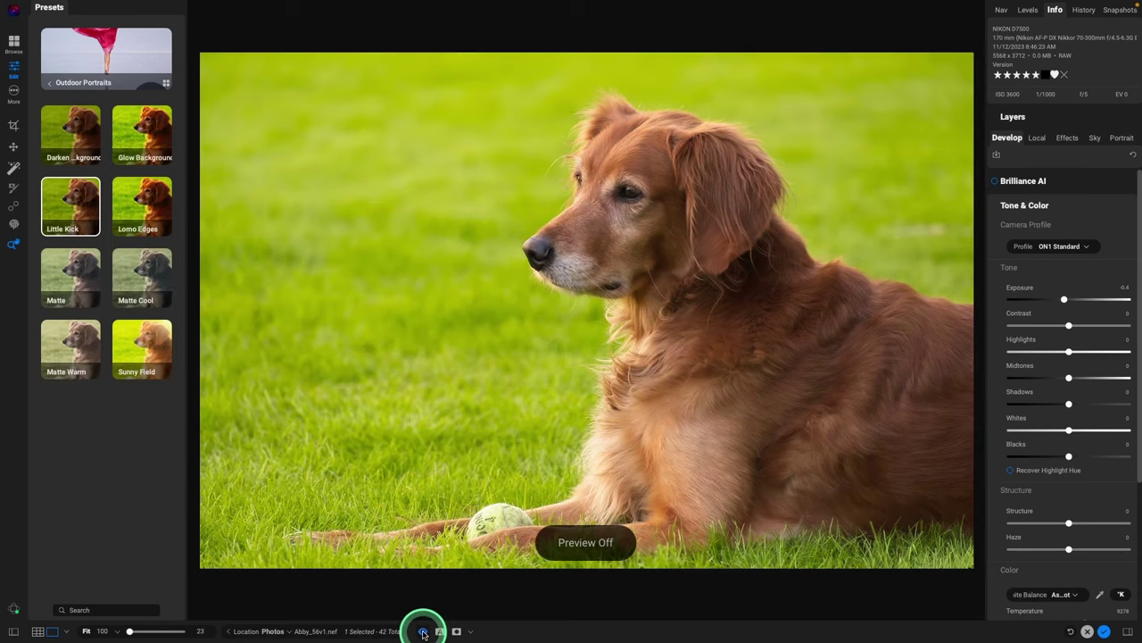
pyautogui.click(423, 631)
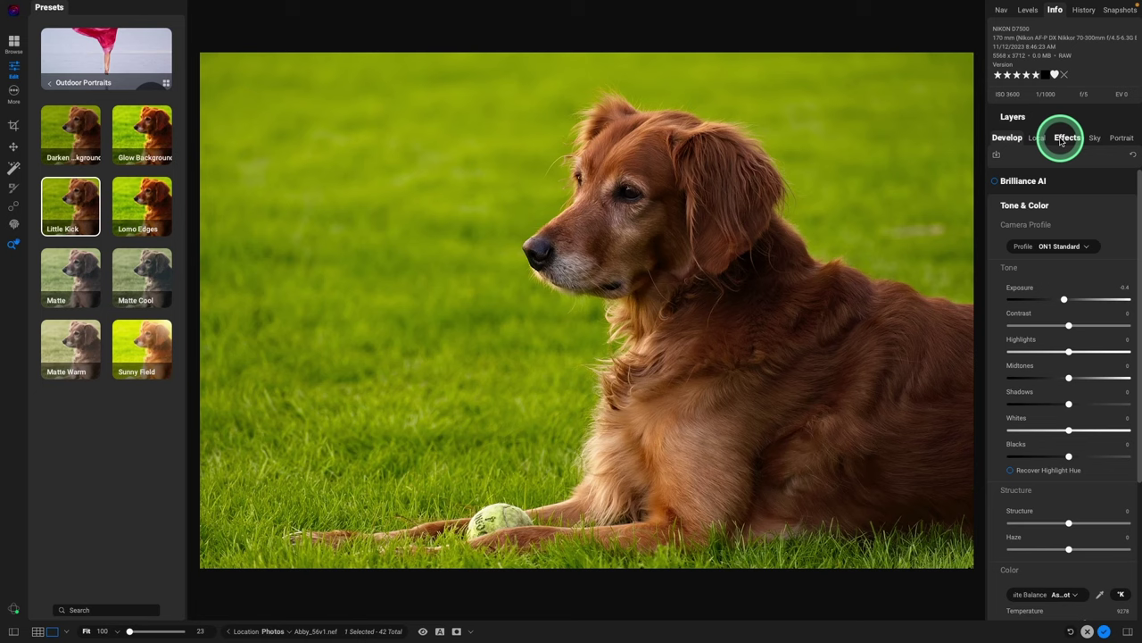
# Show the preset's Effects filters and toggle Dynamic Contrast and Tone Enhancer off and back on.
pyautogui.click(1037, 138)
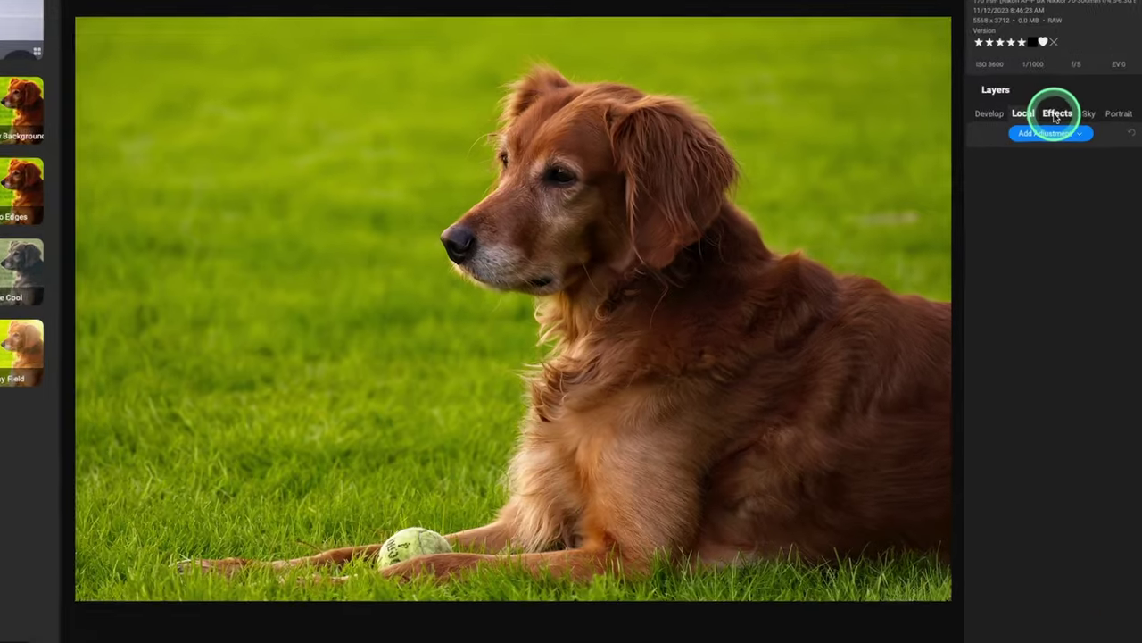
pyautogui.click(1067, 139)
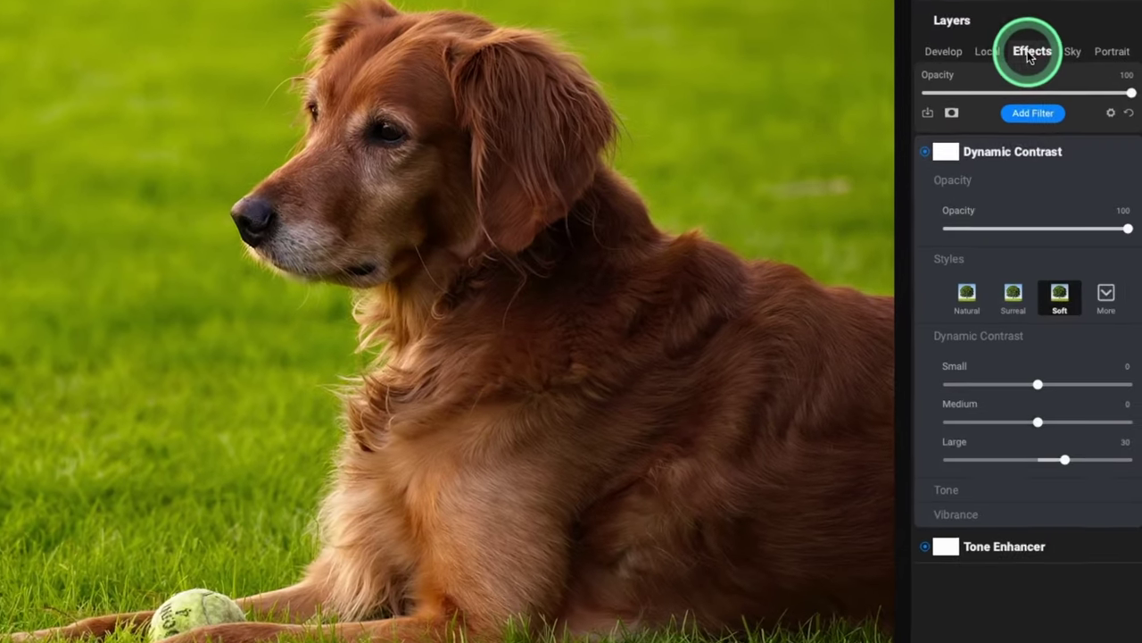
pyautogui.moveTo(1026, 152)
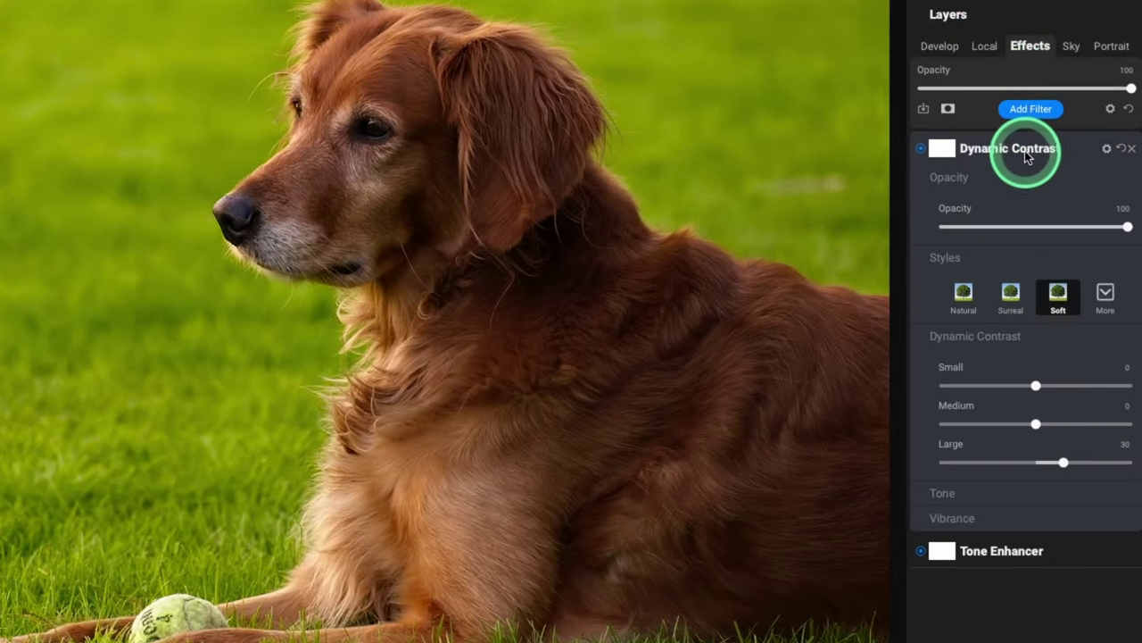
pyautogui.click(921, 150)
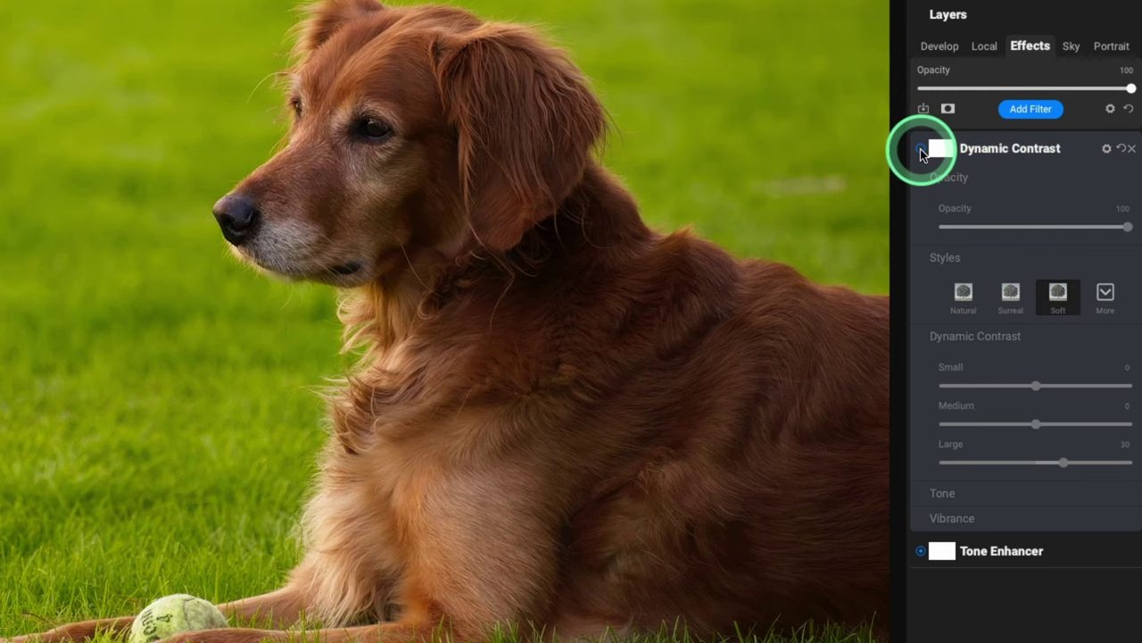
pyautogui.click(921, 150)
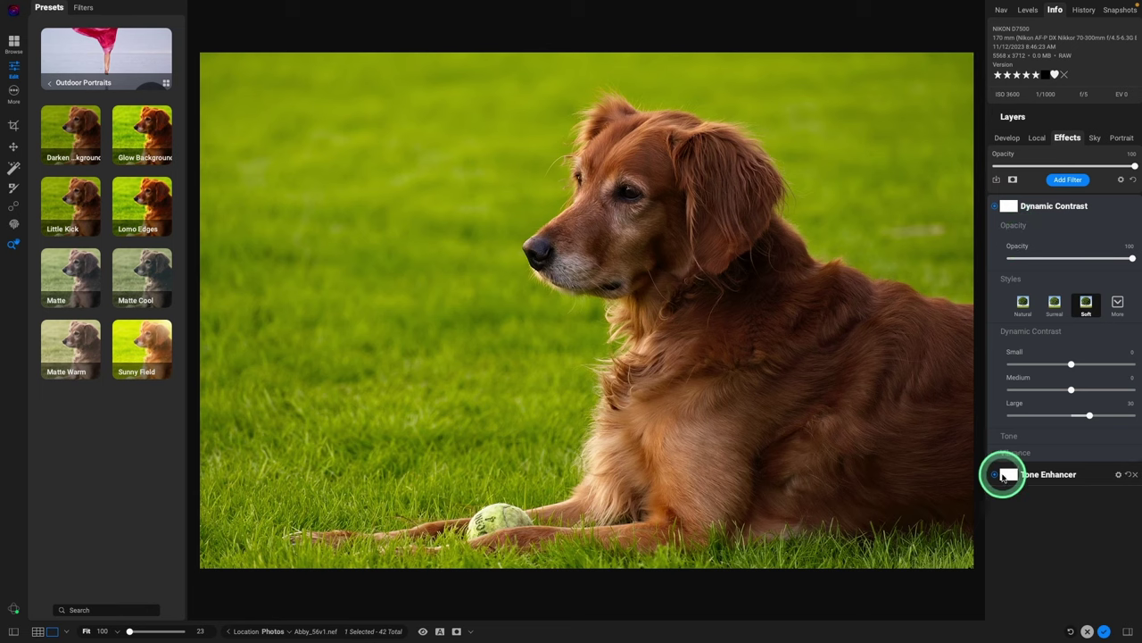
pyautogui.click(997, 475)
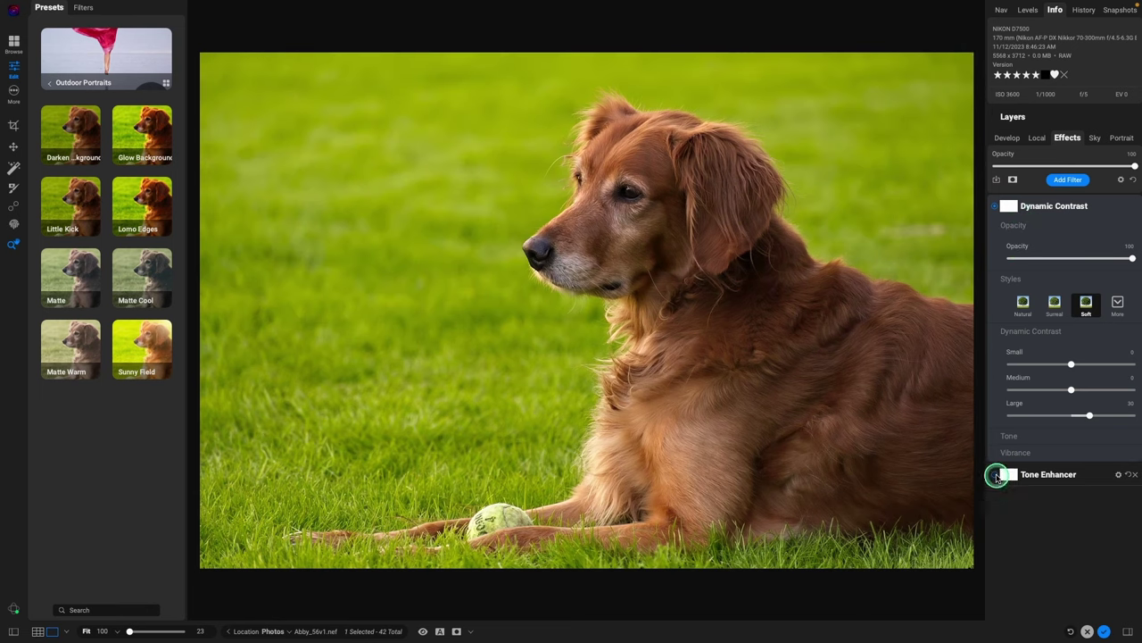
pyautogui.click(997, 476)
# Expand both filters' settings, try Dynamic Contrast opacity at 41, then reset it to 100.
pyautogui.click(1051, 474)
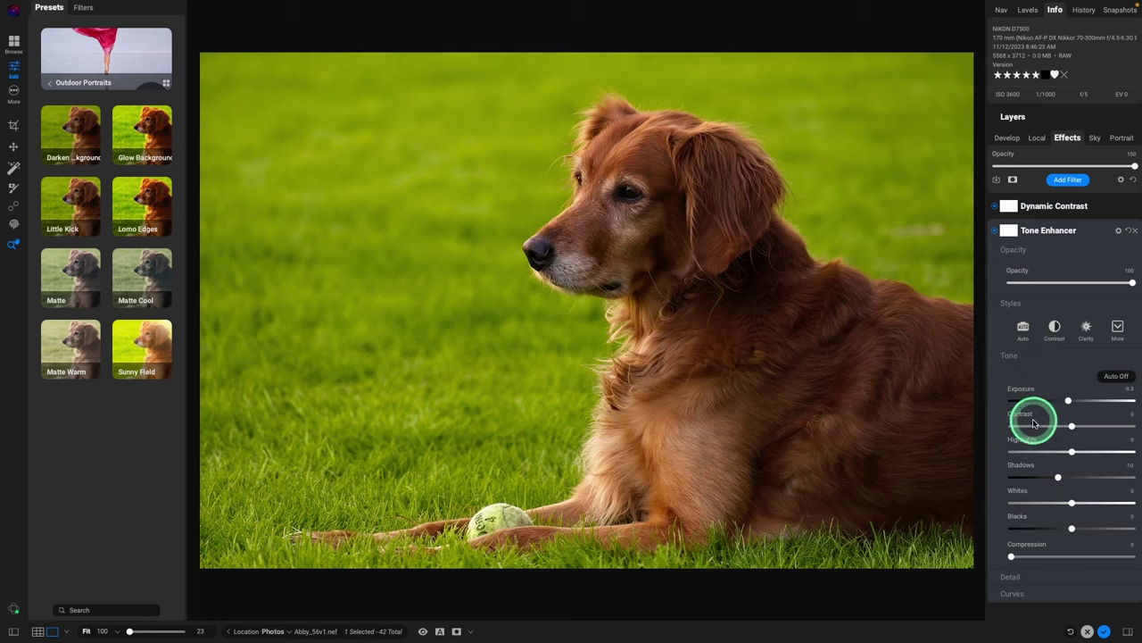
pyautogui.click(1049, 206)
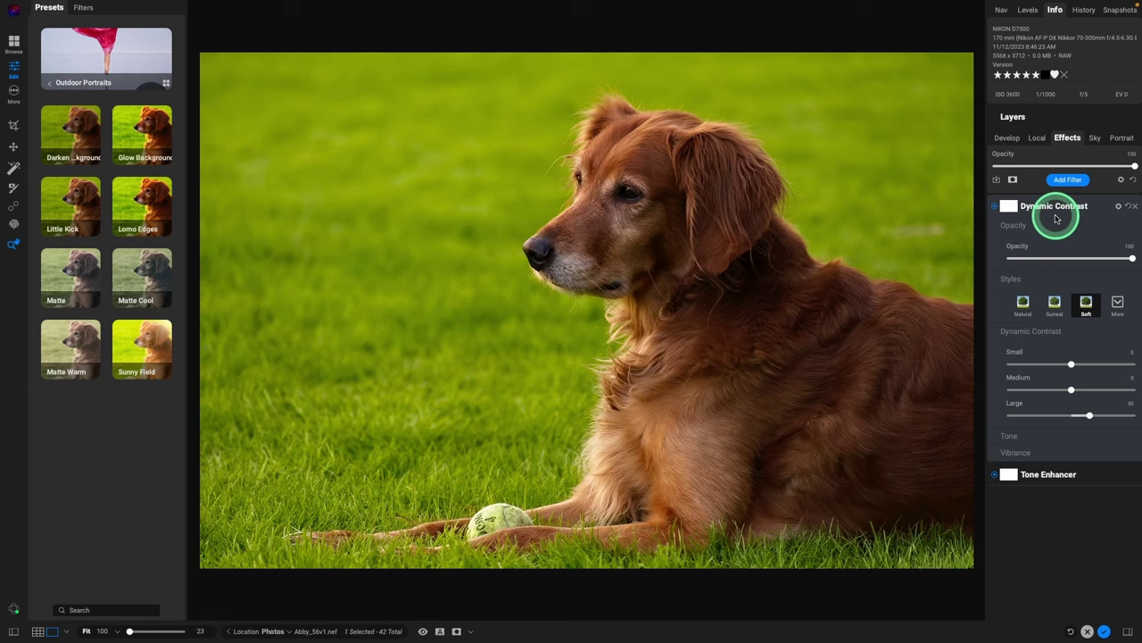
pyautogui.moveTo(1130, 259); pyautogui.dragTo(1059, 264)
pyautogui.doubleClick(1059, 260)
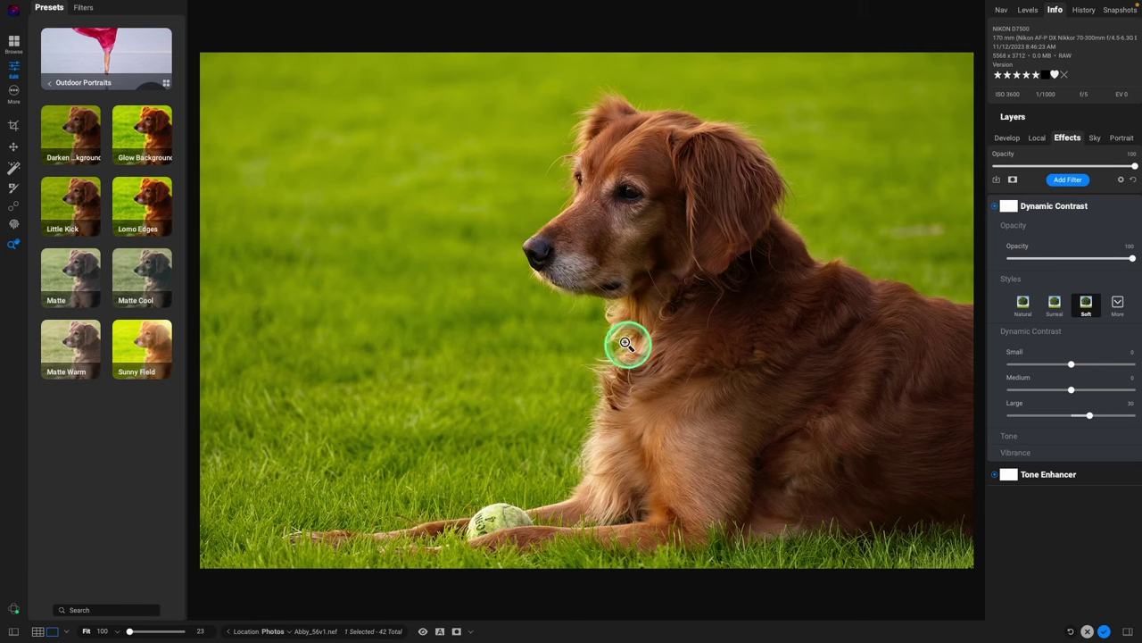
pyautogui.click(995, 206)
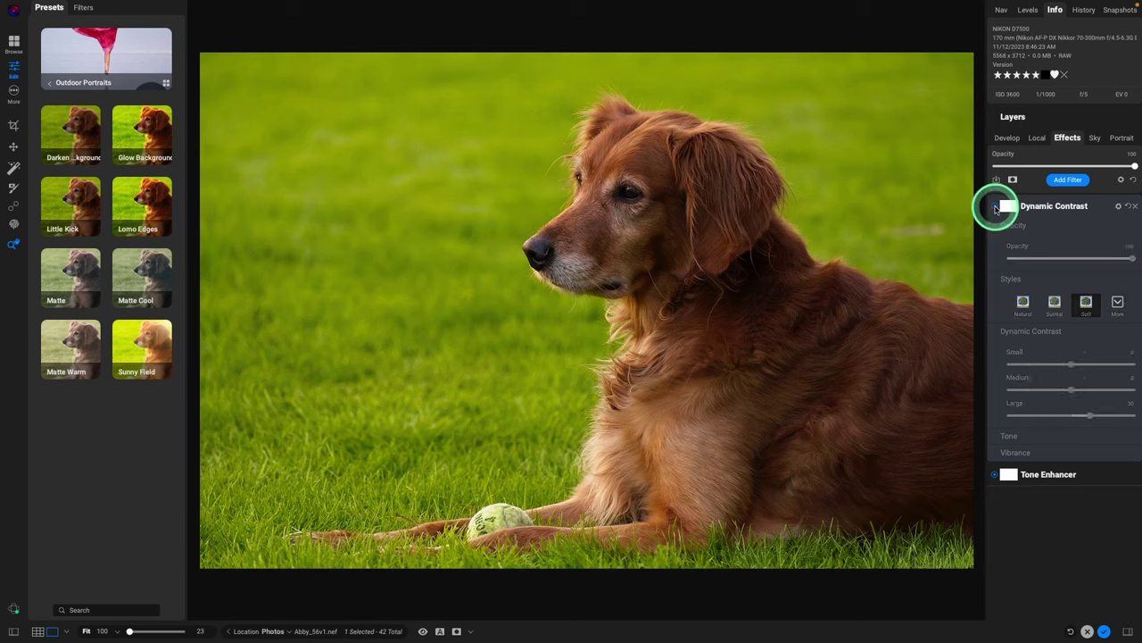
pyautogui.click(995, 208)
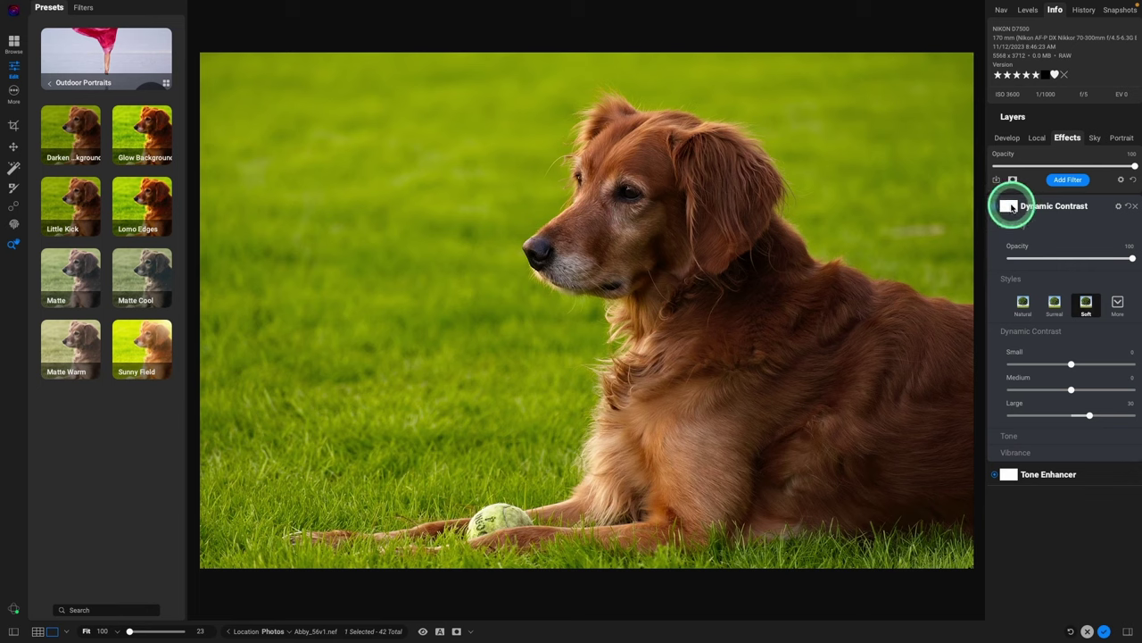
# Mask the Dynamic Contrast filter to the dog using the Mask AI Animal region.
pyautogui.click(1009, 206)
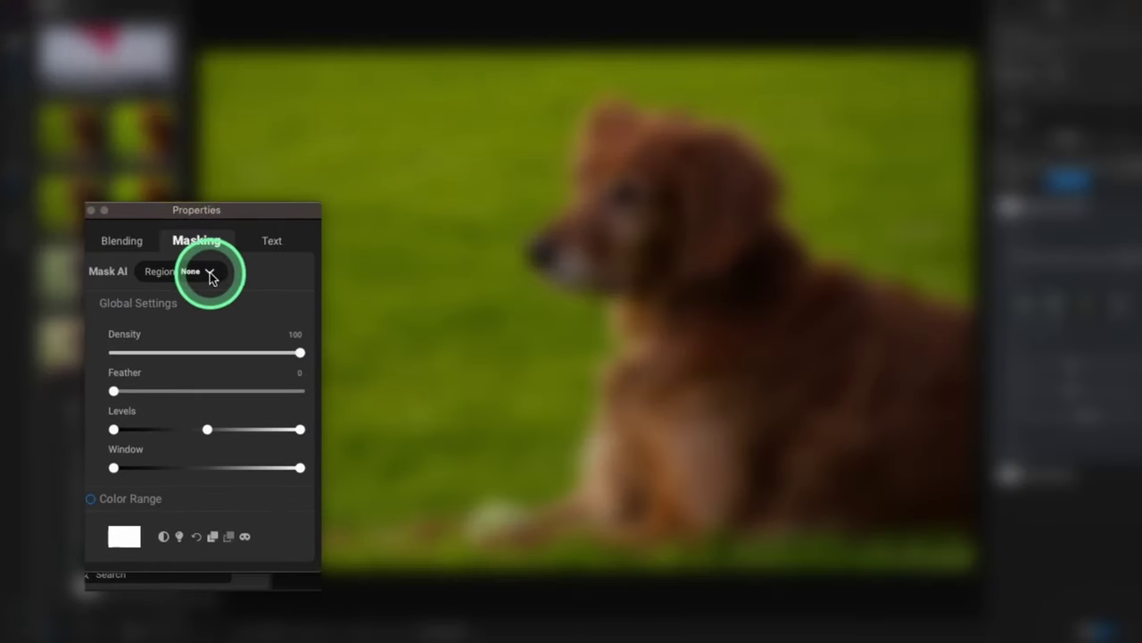
pyautogui.click(211, 275)
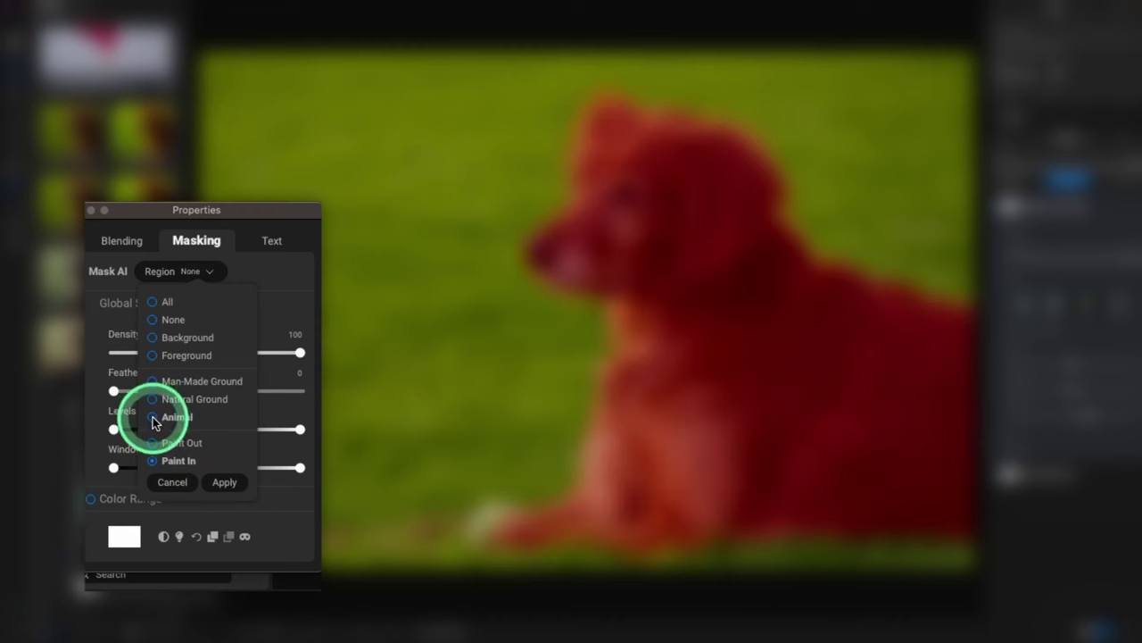
pyautogui.click(156, 420)
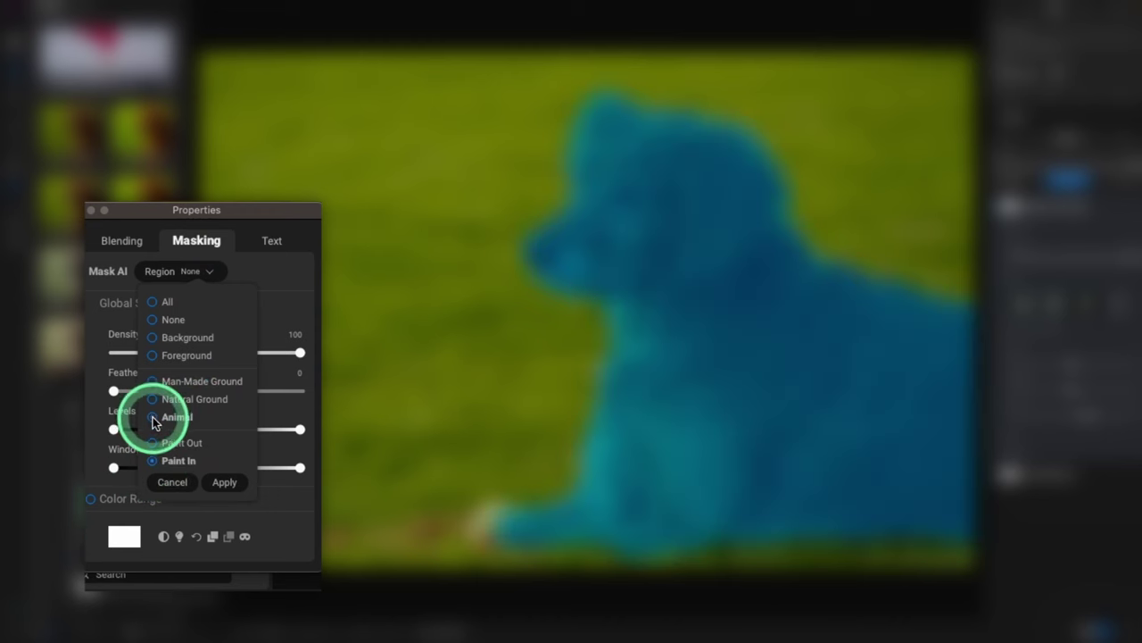
pyautogui.click(222, 479)
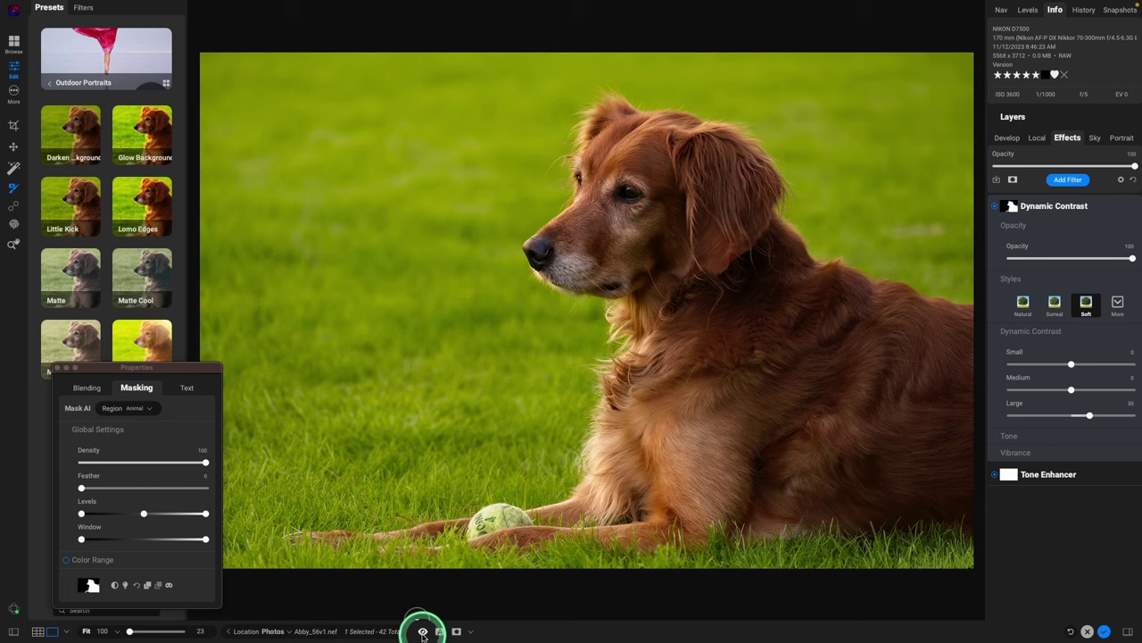
# Flip between the original and edited views to compare the masked effect.
pyautogui.click(423, 633)
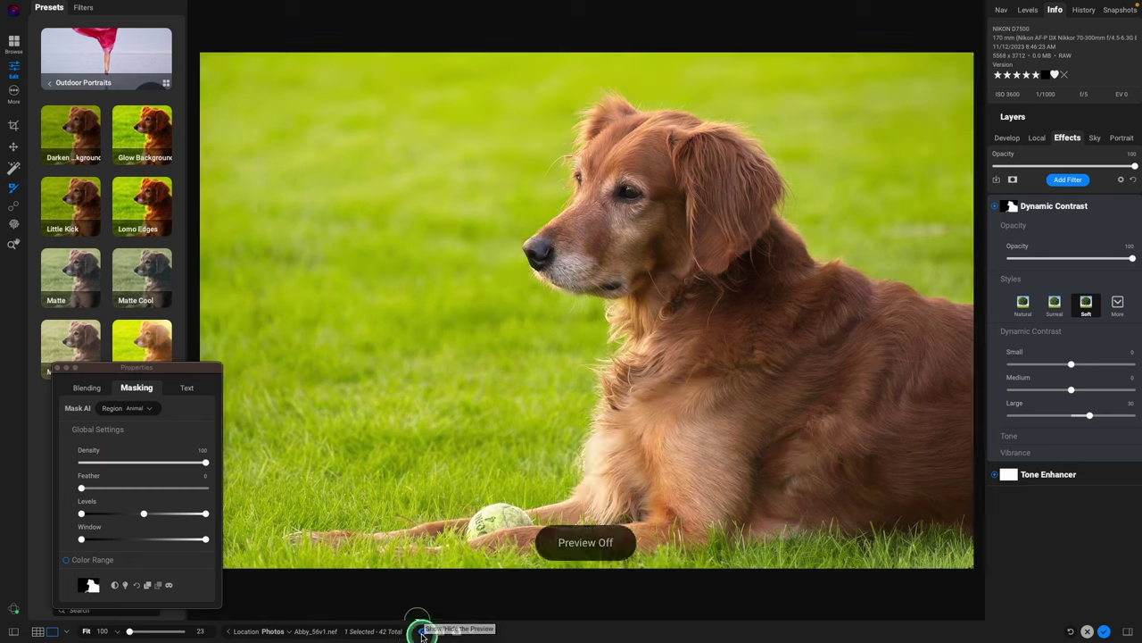
pyautogui.click(423, 632)
pyautogui.click(424, 633)
pyautogui.click(423, 633)
pyautogui.click(423, 633)
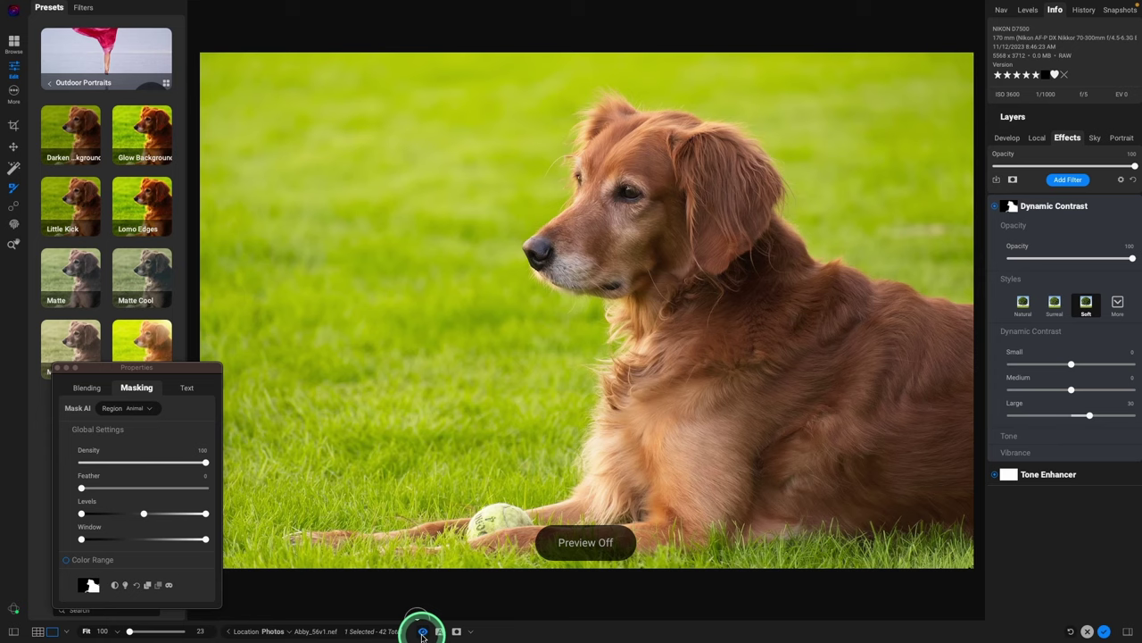
pyautogui.click(423, 633)
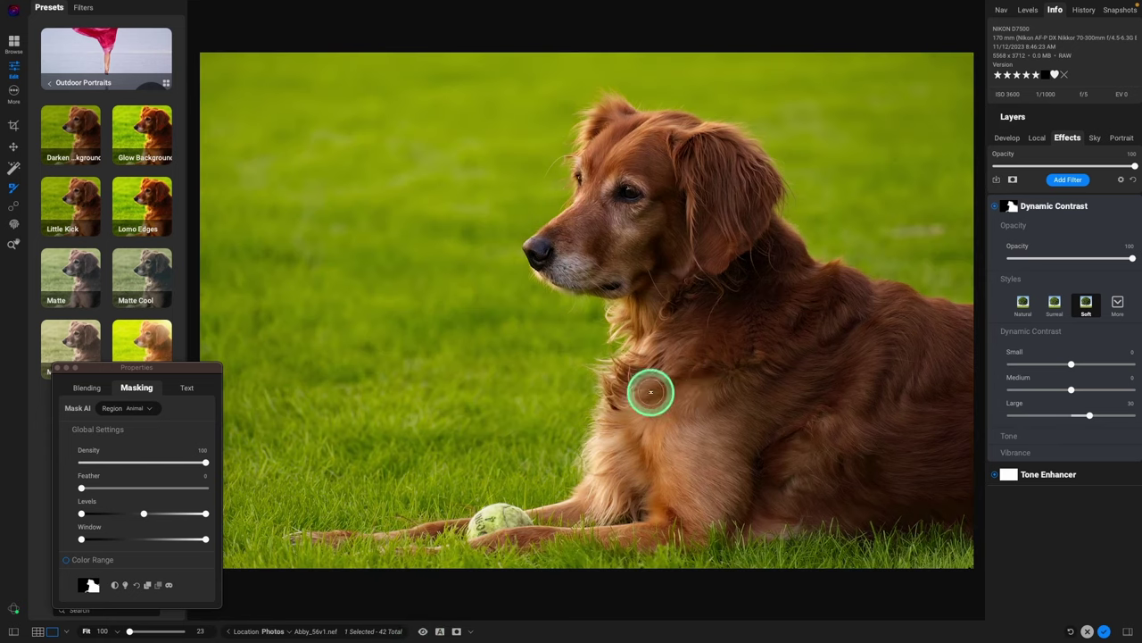
pyautogui.click(423, 632)
pyautogui.click(423, 632)
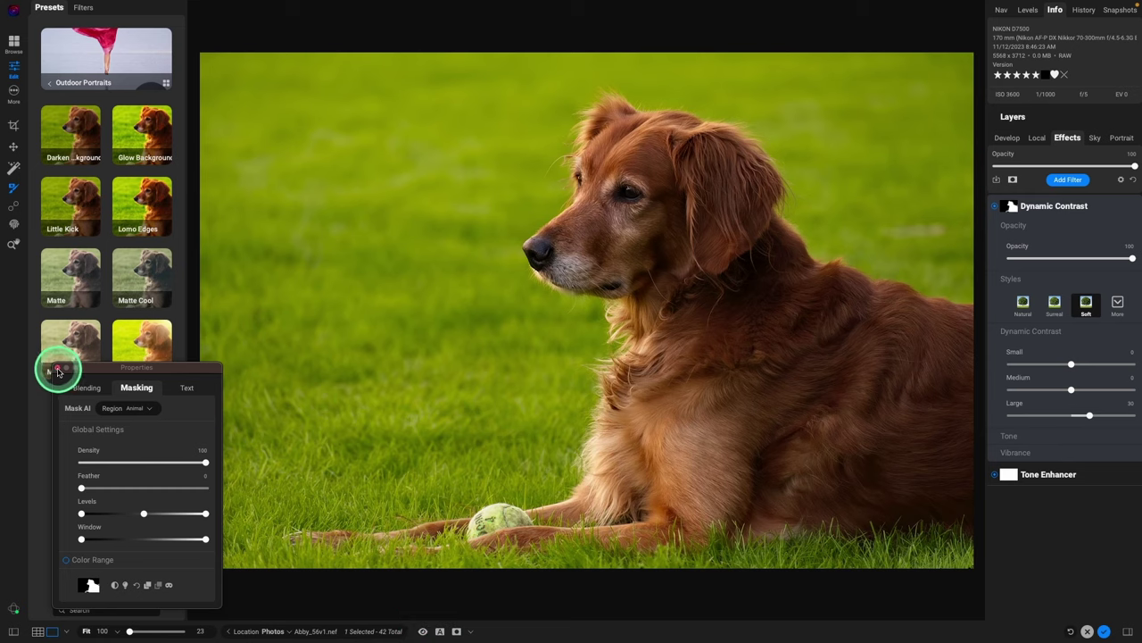
# Close the masking window, reset Exposure to 0, and bring up the camera Profile list.
pyautogui.click(57, 371)
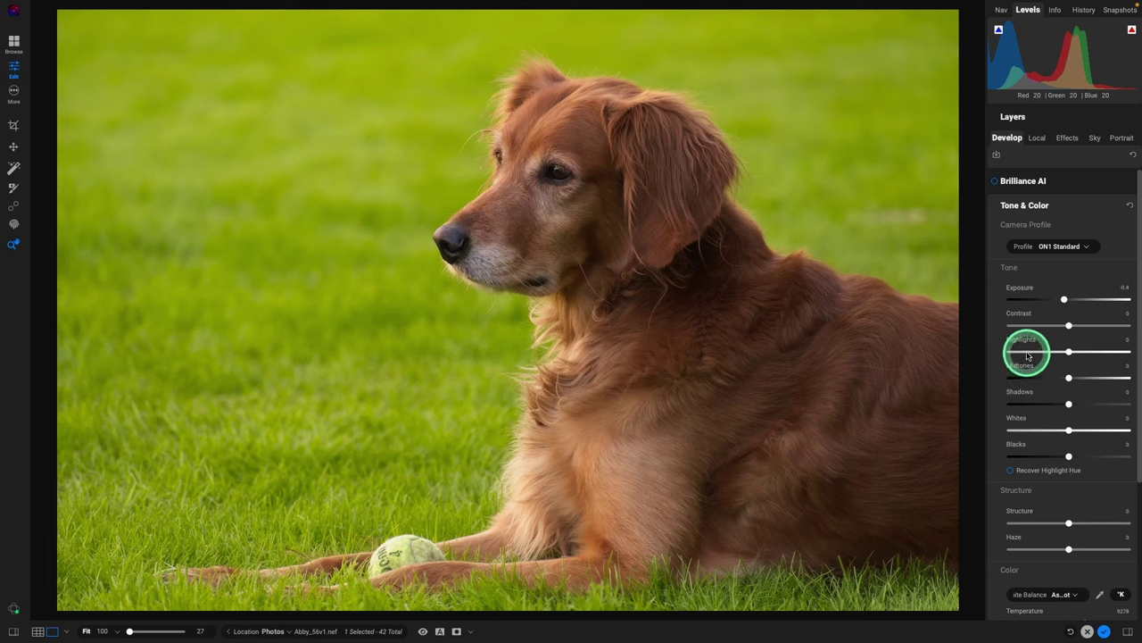
pyautogui.doubleClick(1014, 294)
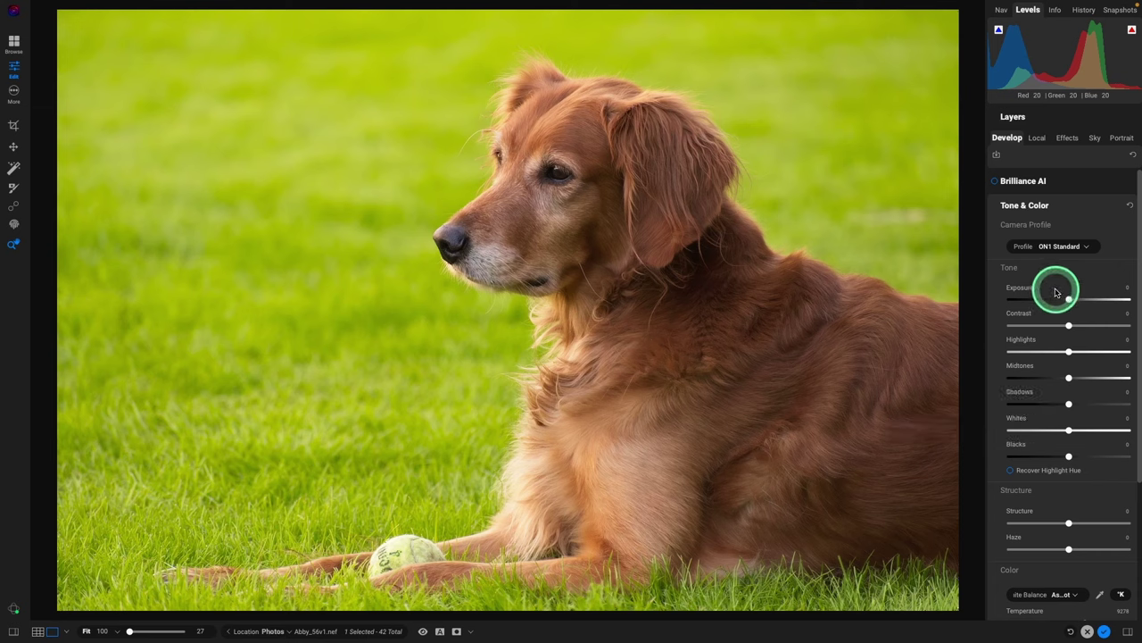
pyautogui.click(1058, 247)
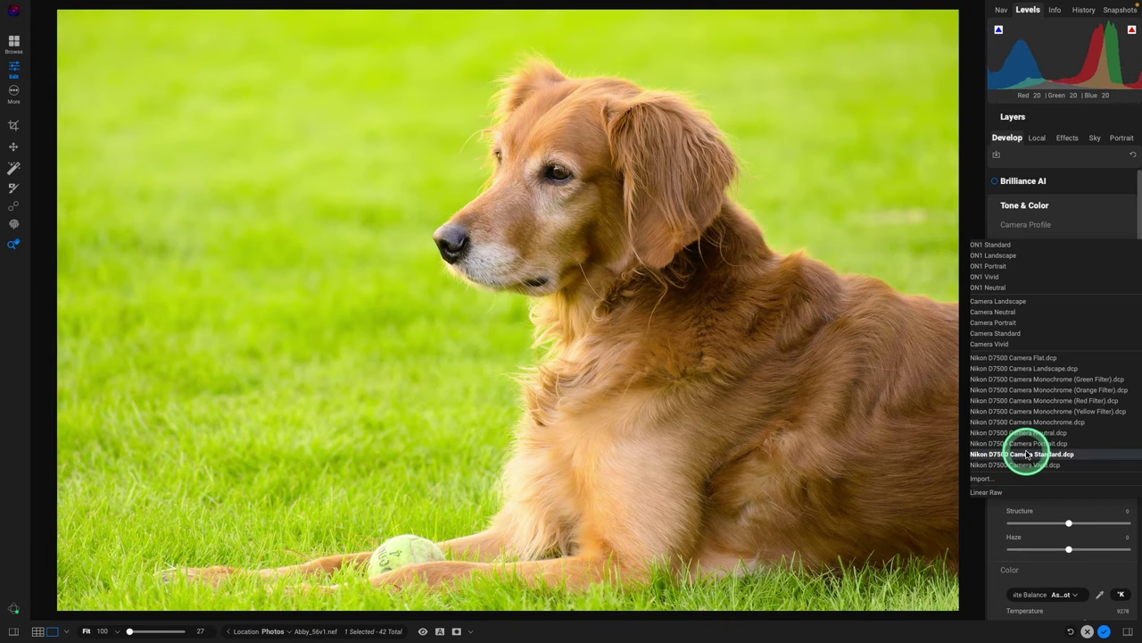
# Select the Nikon D7500 Camera Standard.dcp camera profile.
pyautogui.click(1027, 454)
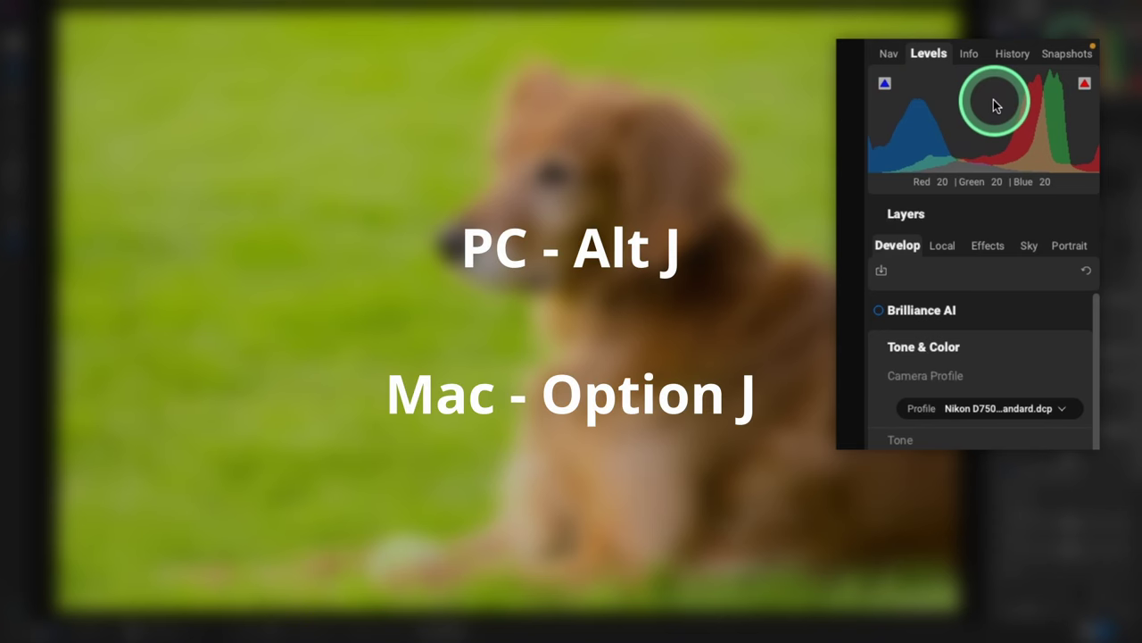
# Turn on clipping warnings (Alt+J), darken Blacks to -18, test then reset Whites, and lower Exposure to -0.1.
pyautogui.hotkey('alt', 'j')
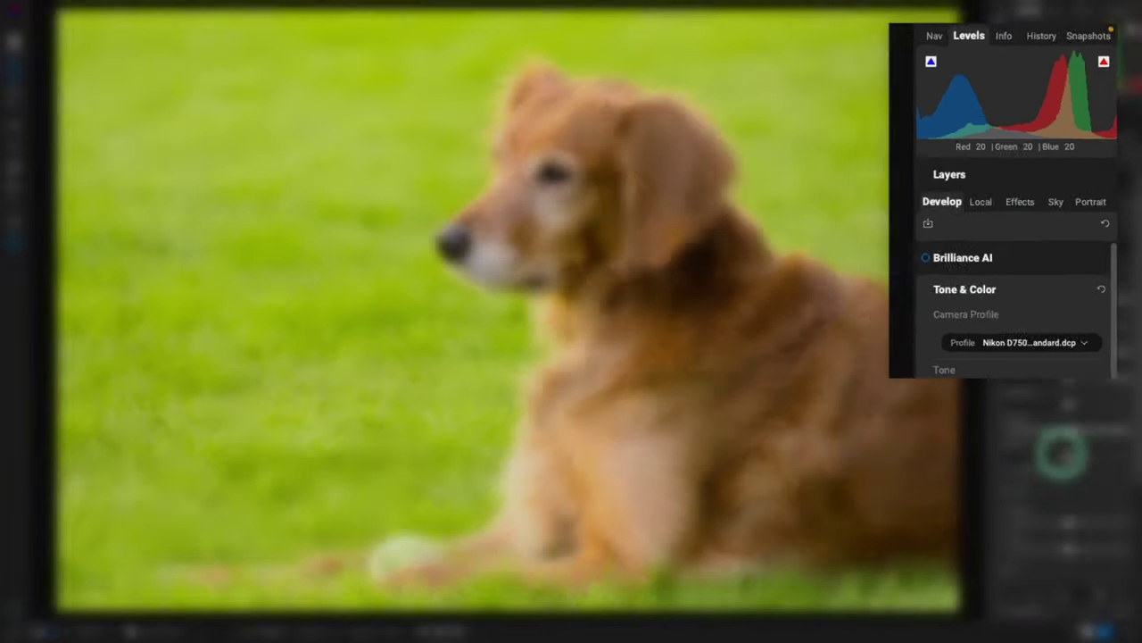
pyautogui.moveTo(1068, 456)
pyautogui.mouseDown()
pyautogui.moveTo(1009, 452)
pyautogui.moveTo(1058, 456)
pyautogui.mouseUp()
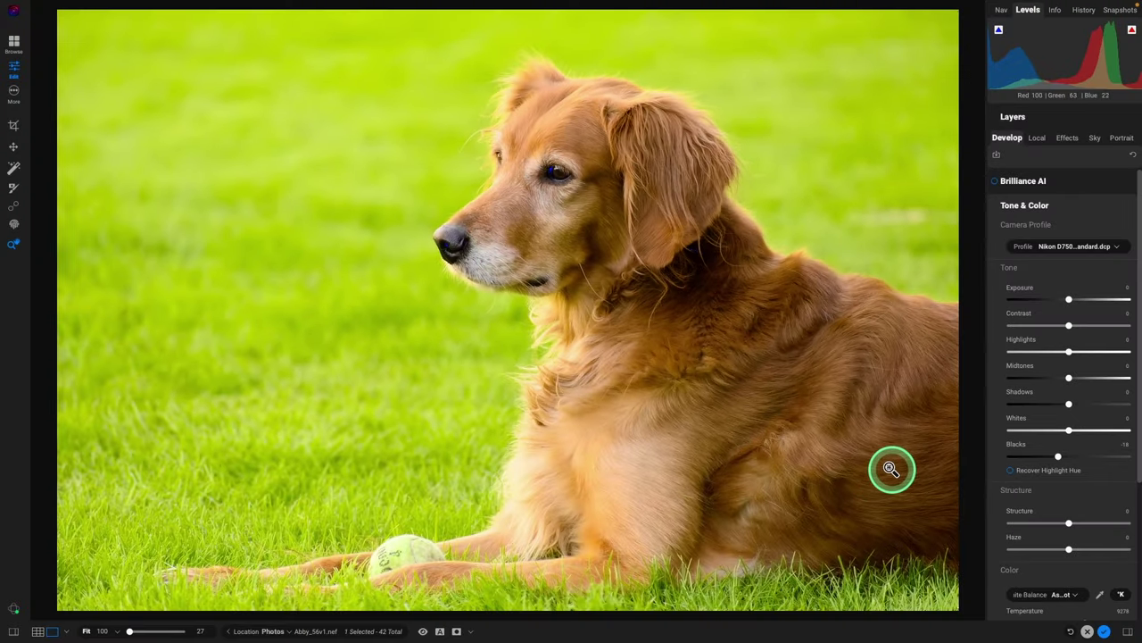
pyautogui.moveTo(1073, 434); pyautogui.dragTo(1088, 432)
pyautogui.doubleClick(1088, 432)
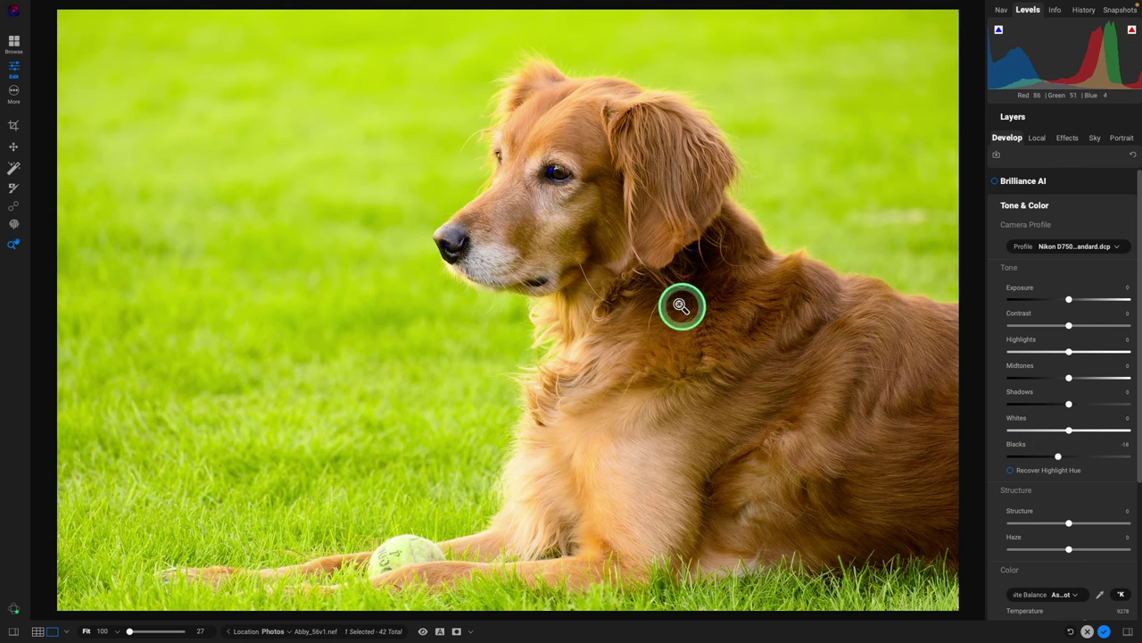
pyautogui.click(1069, 301)
pyautogui.moveTo(1070, 304); pyautogui.dragTo(1064, 301)
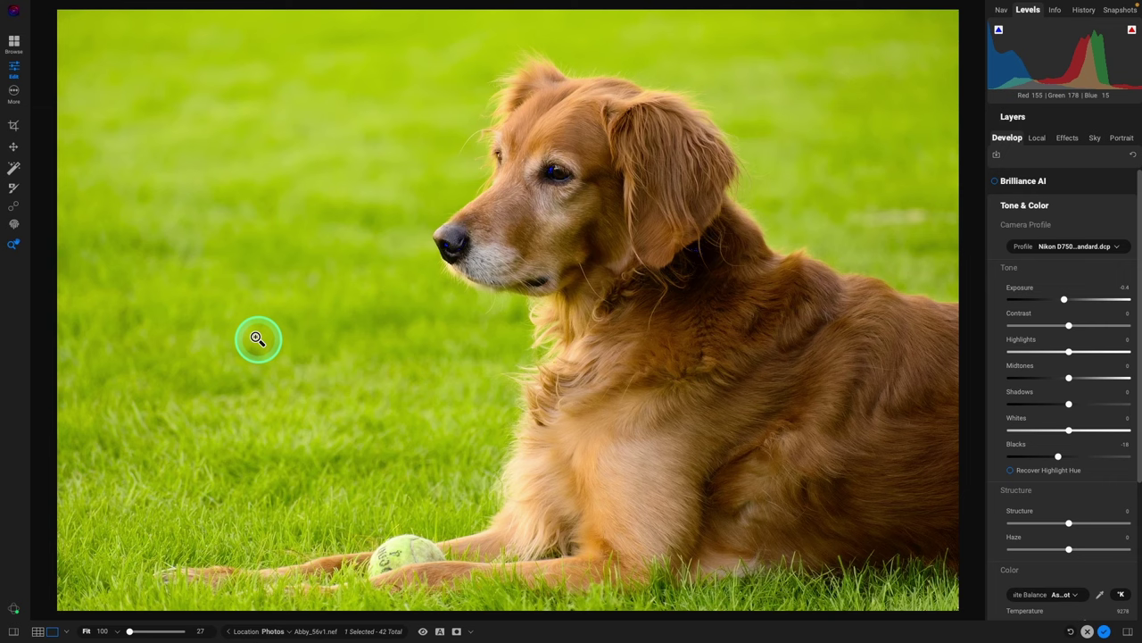
# Heal the grass spot right of the dog's head using grass sampled further left, and apply it.
pyautogui.press('q')
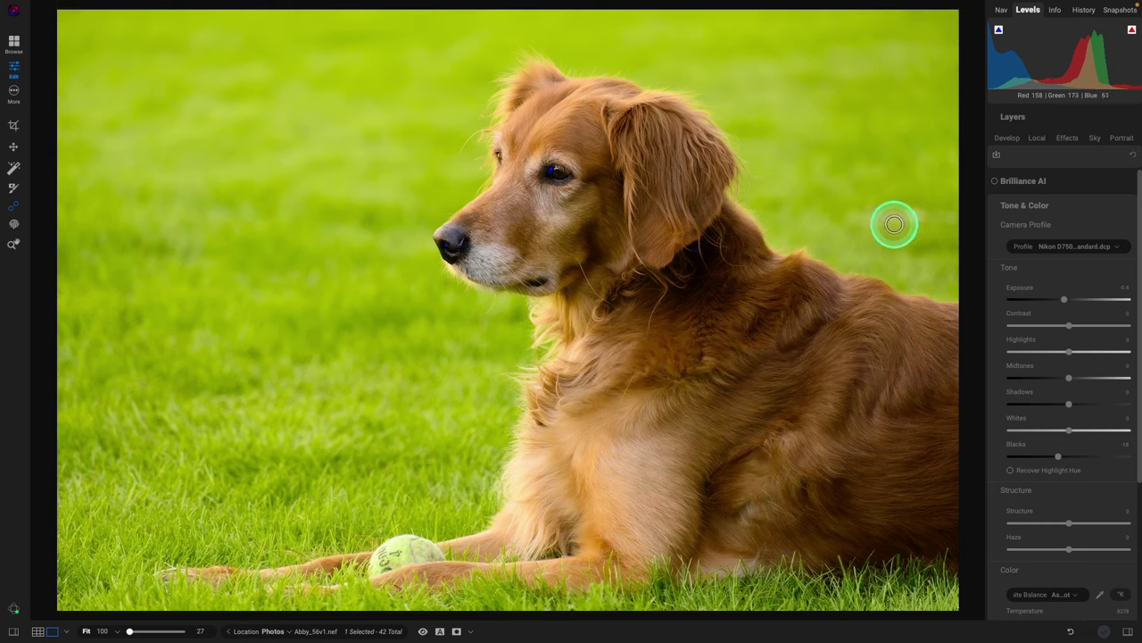
pyautogui.moveTo(910, 217)
pyautogui.mouseDown()
pyautogui.moveTo(858, 222)
pyautogui.moveTo(920, 214)
pyautogui.mouseUp()
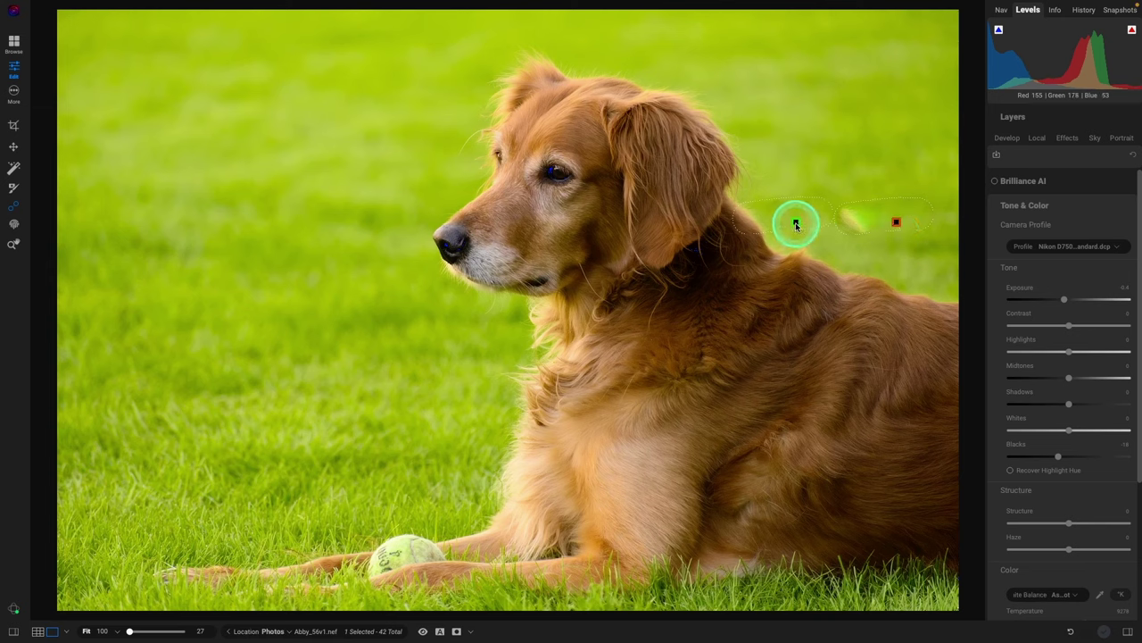
pyautogui.moveTo(795, 224)
pyautogui.mouseDown()
pyautogui.moveTo(217, 252)
pyautogui.moveTo(230, 229)
pyautogui.mouseUp()
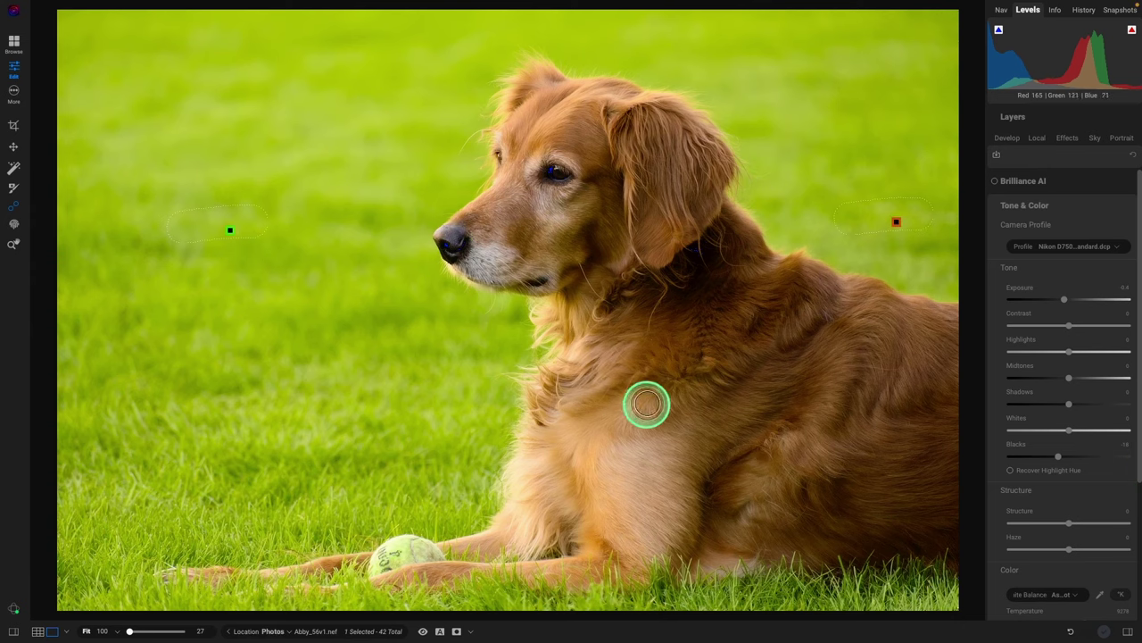
pyautogui.moveTo(411, 44)
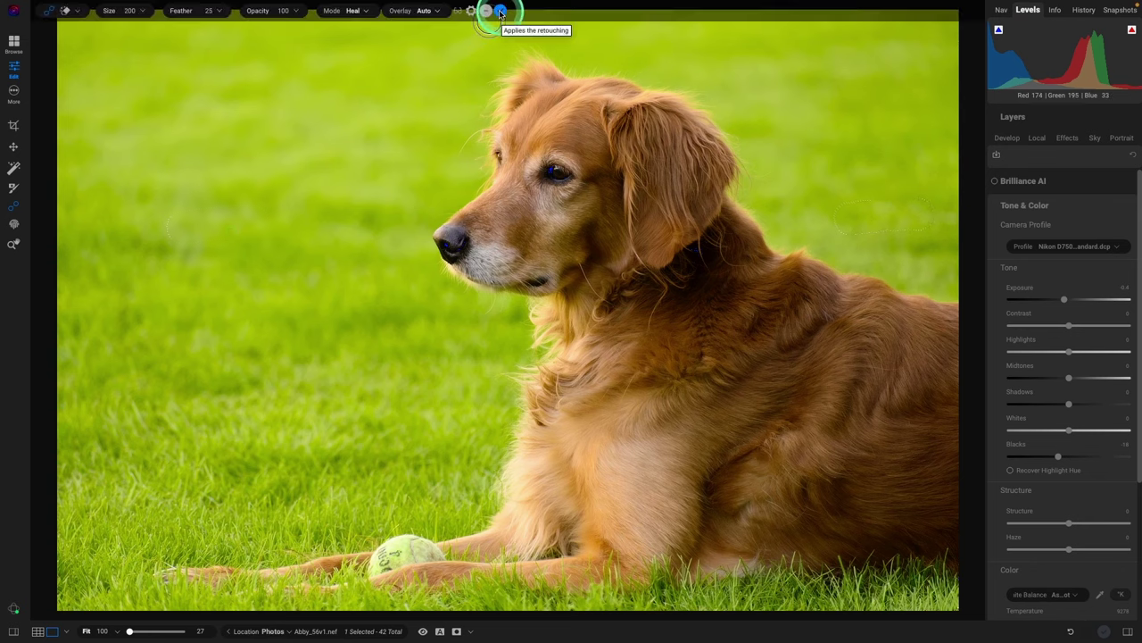
pyautogui.click(502, 12)
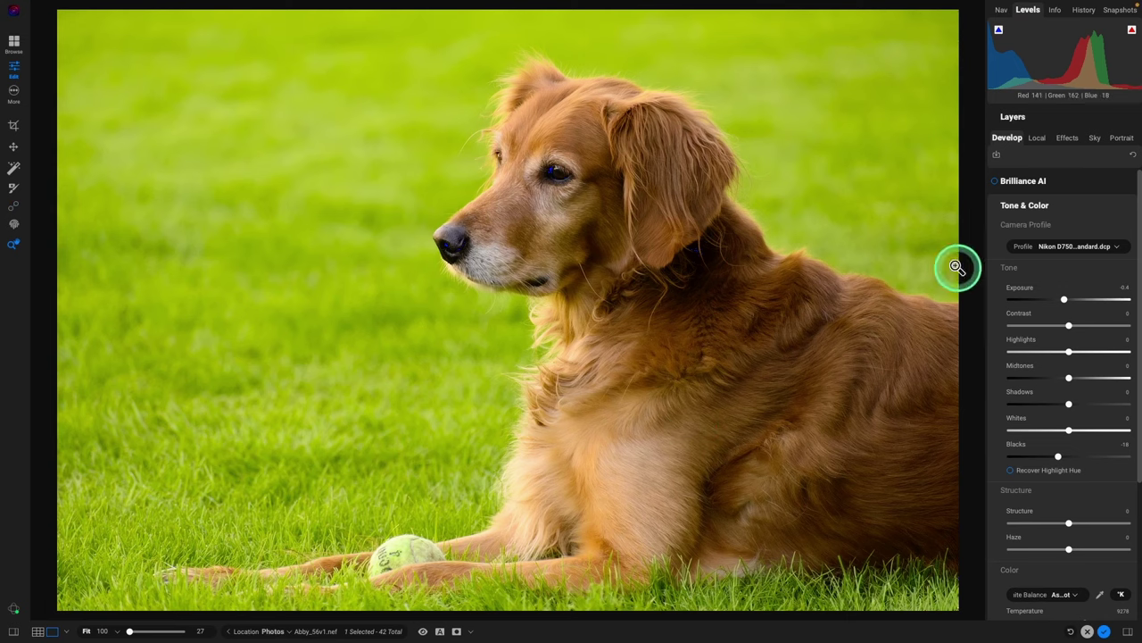
# Add a Color Adjustment filter setting Green to Hue -46, Saturation -16, Brightness -34.
pyautogui.click(1069, 140)
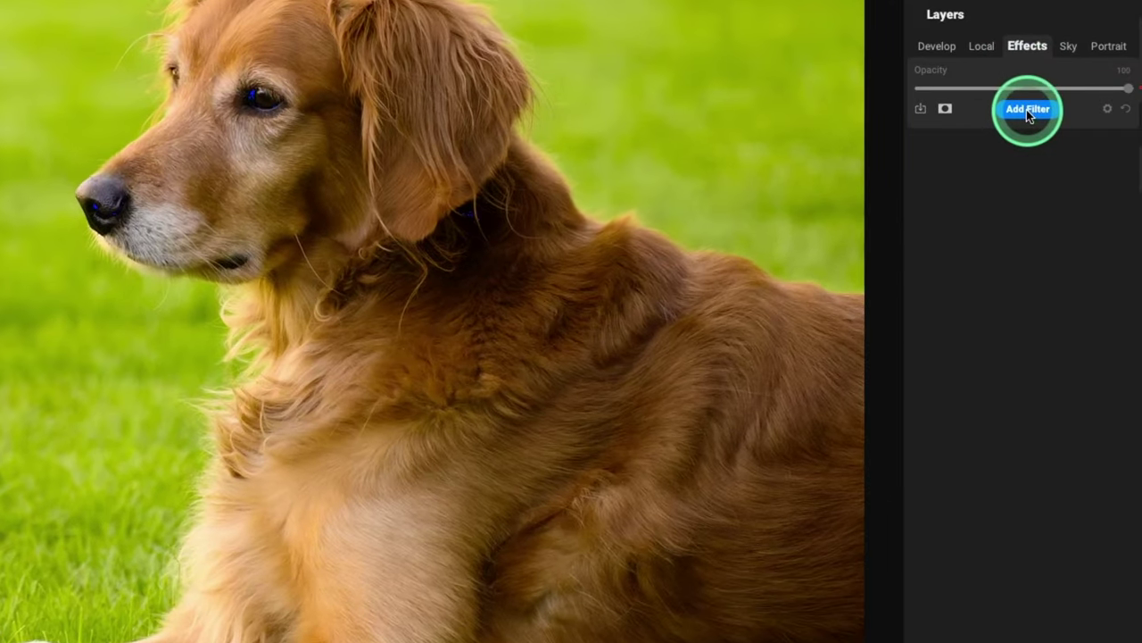
pyautogui.click(1026, 109)
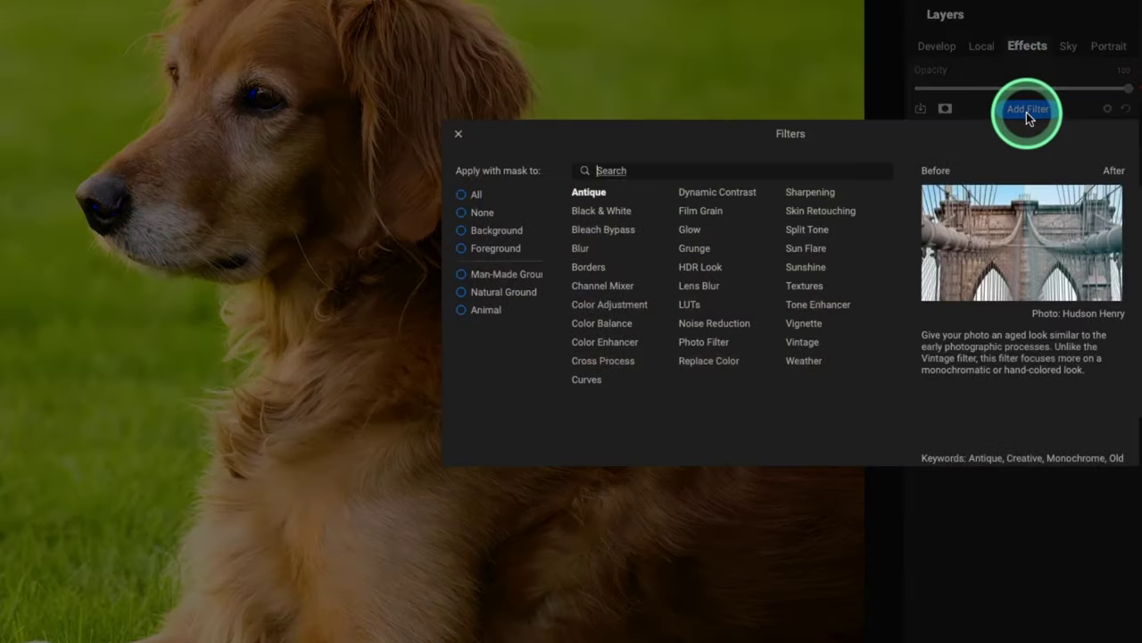
pyautogui.click(624, 304)
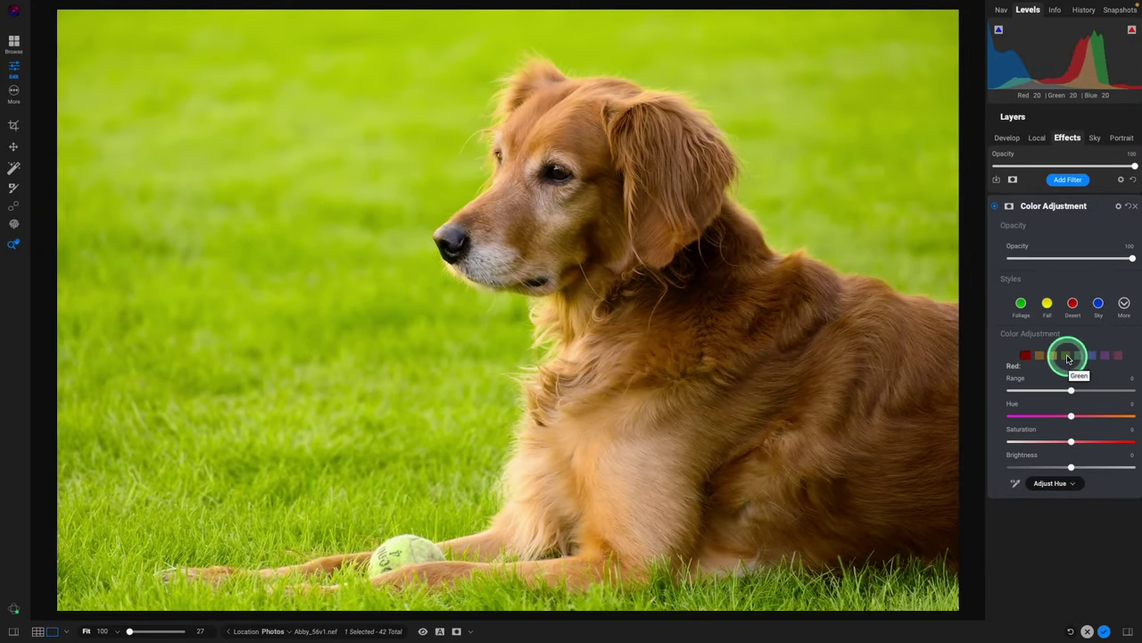
pyautogui.click(1069, 359)
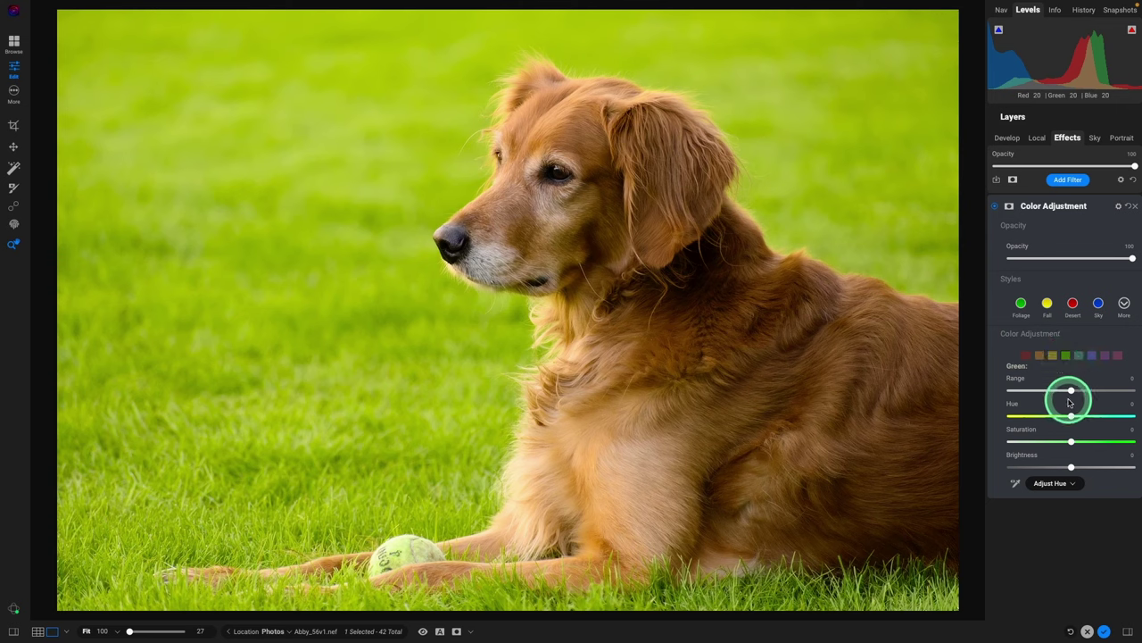
pyautogui.moveTo(1072, 420); pyautogui.dragTo(1033, 421)
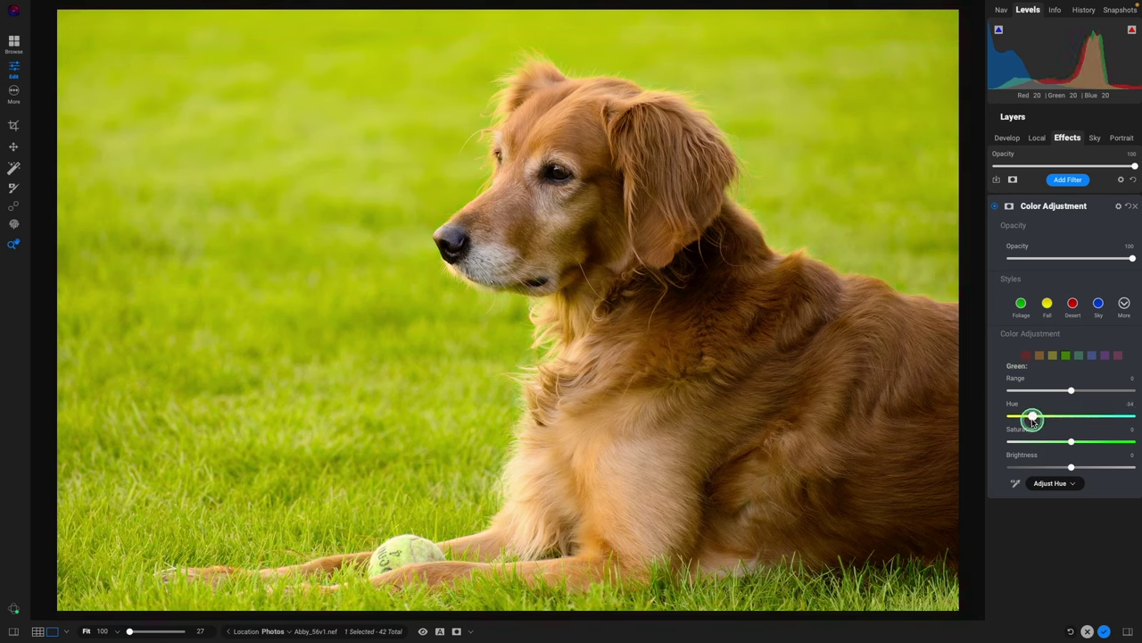
pyautogui.moveTo(1032, 421); pyautogui.dragTo(1027, 421)
pyautogui.moveTo(1026, 421); pyautogui.dragTo(1025, 422)
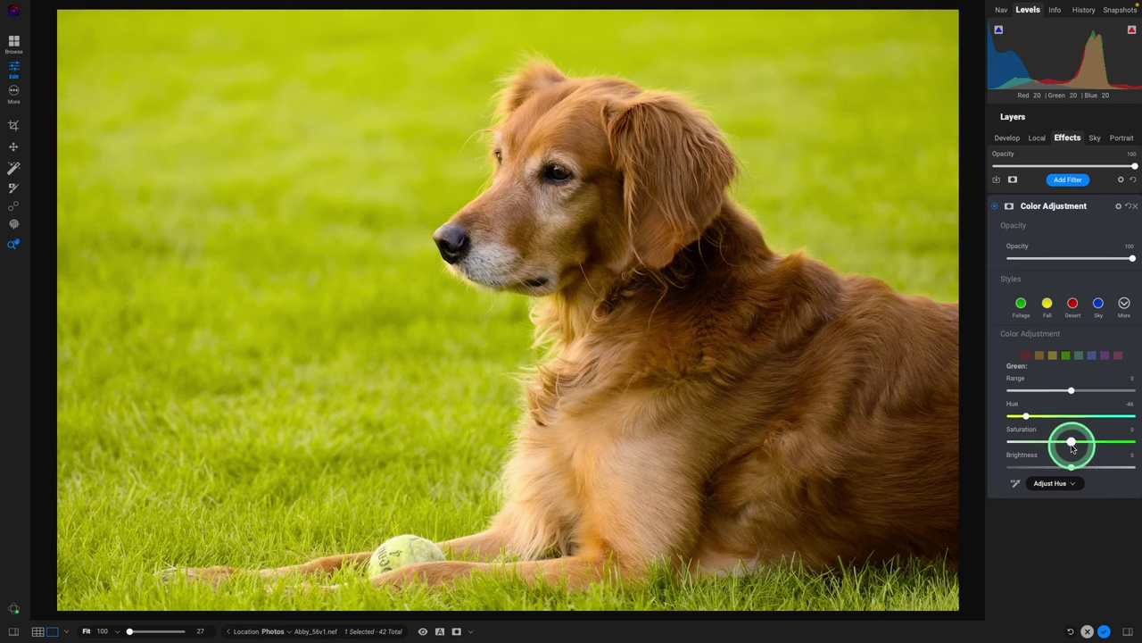
pyautogui.moveTo(1071, 442); pyautogui.dragTo(1050, 446)
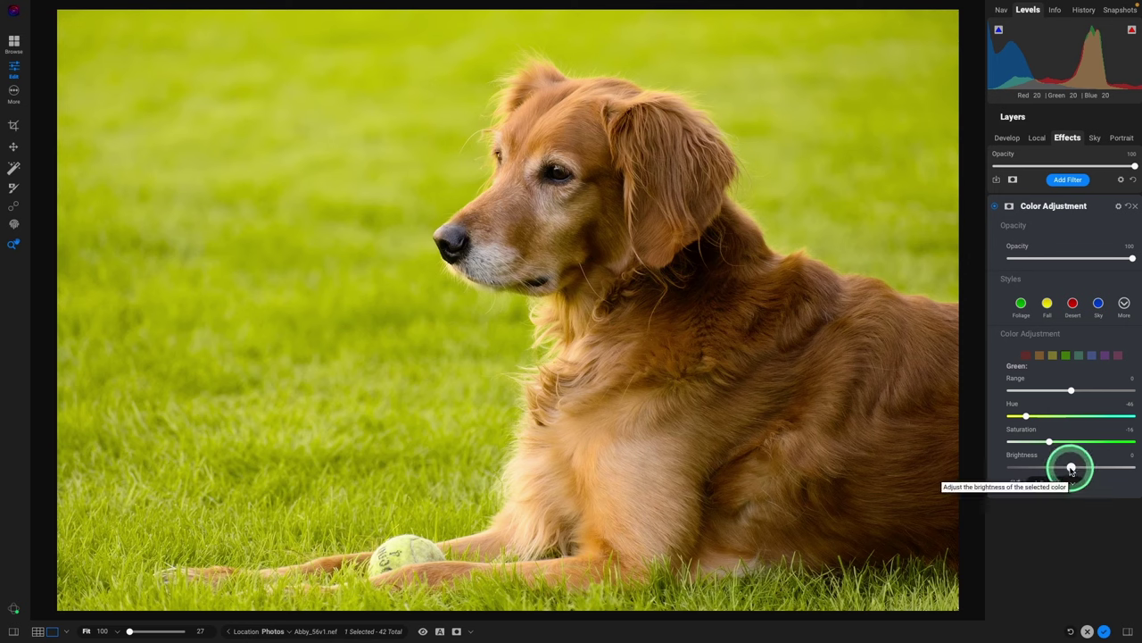
pyautogui.moveTo(1071, 466); pyautogui.dragTo(1034, 466)
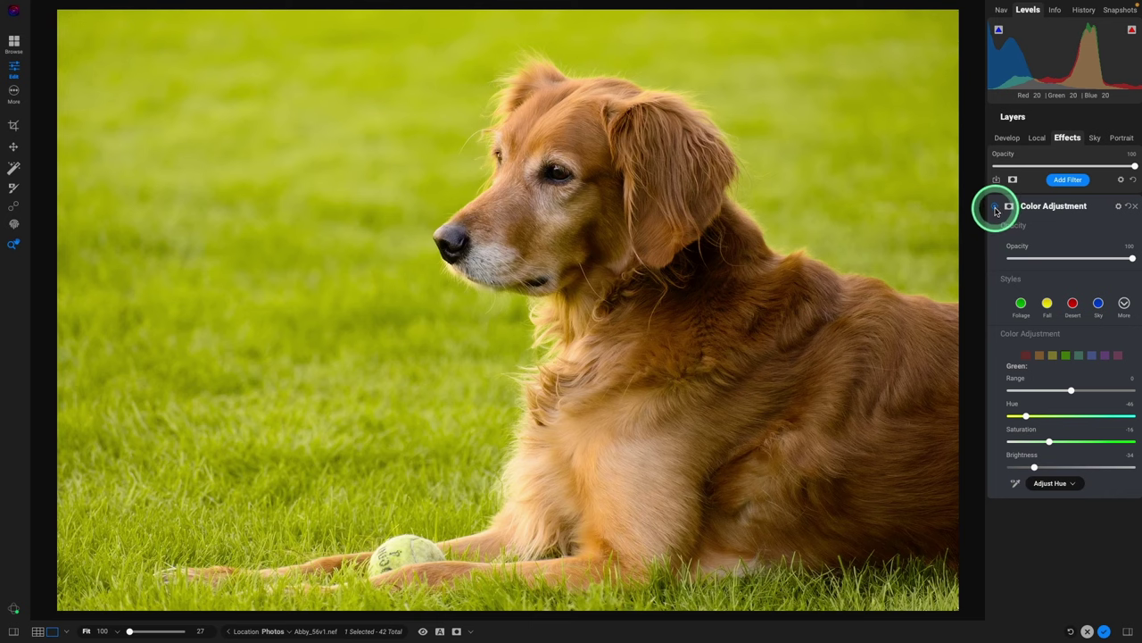
# Toggle the Color Adjustment filter on and off to compare the muted grass.
pyautogui.click(996, 208)
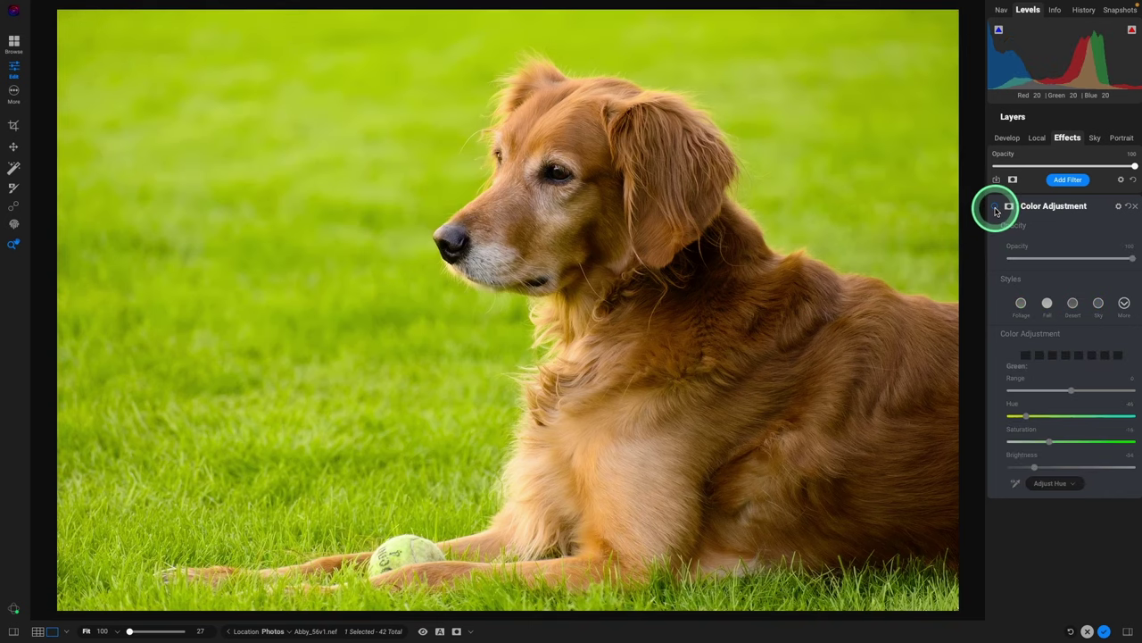
pyautogui.click(996, 209)
pyautogui.click(996, 209)
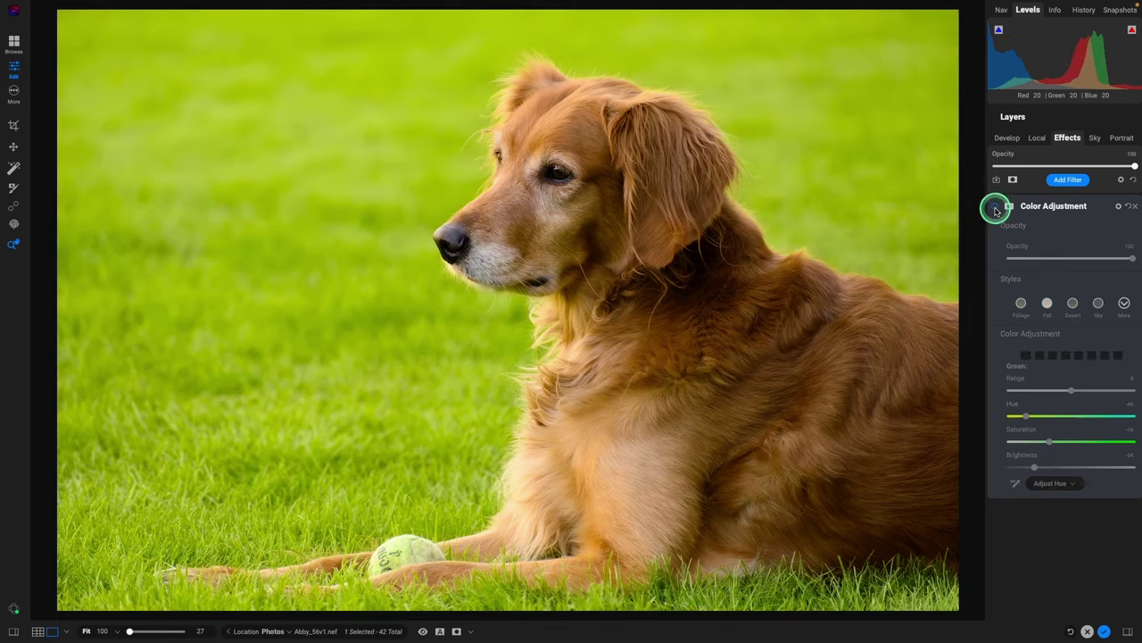
pyautogui.click(996, 209)
pyautogui.click(996, 209)
pyautogui.click(996, 209)
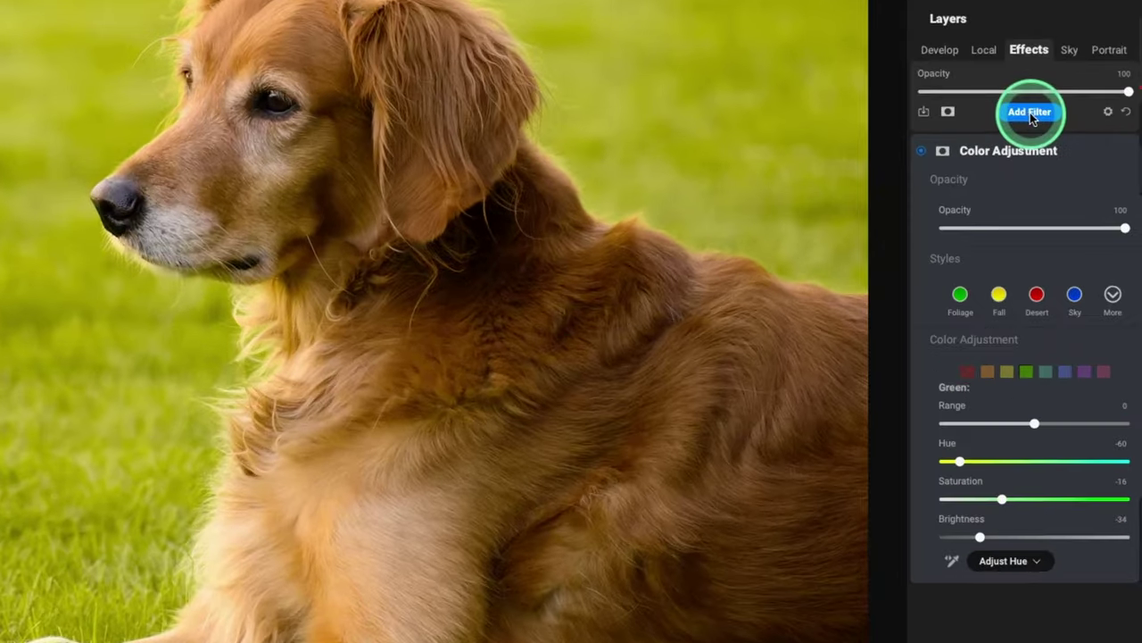
# Add a second Dynamic Contrast filter and set its Mask AI Region to Animal.
pyautogui.click(1030, 112)
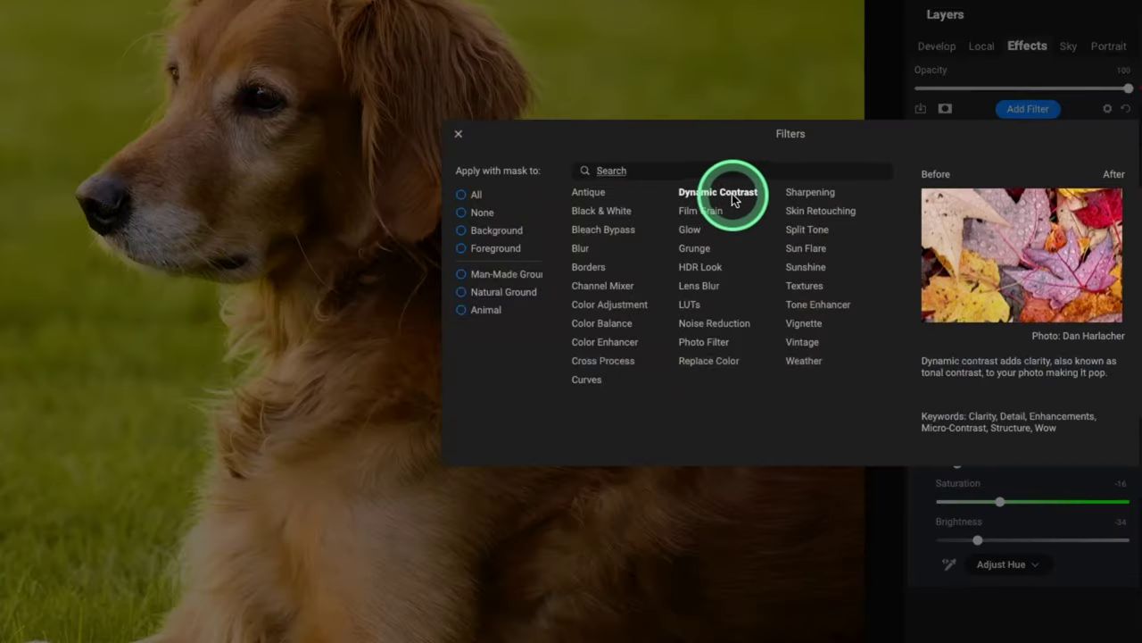
pyautogui.click(718, 192)
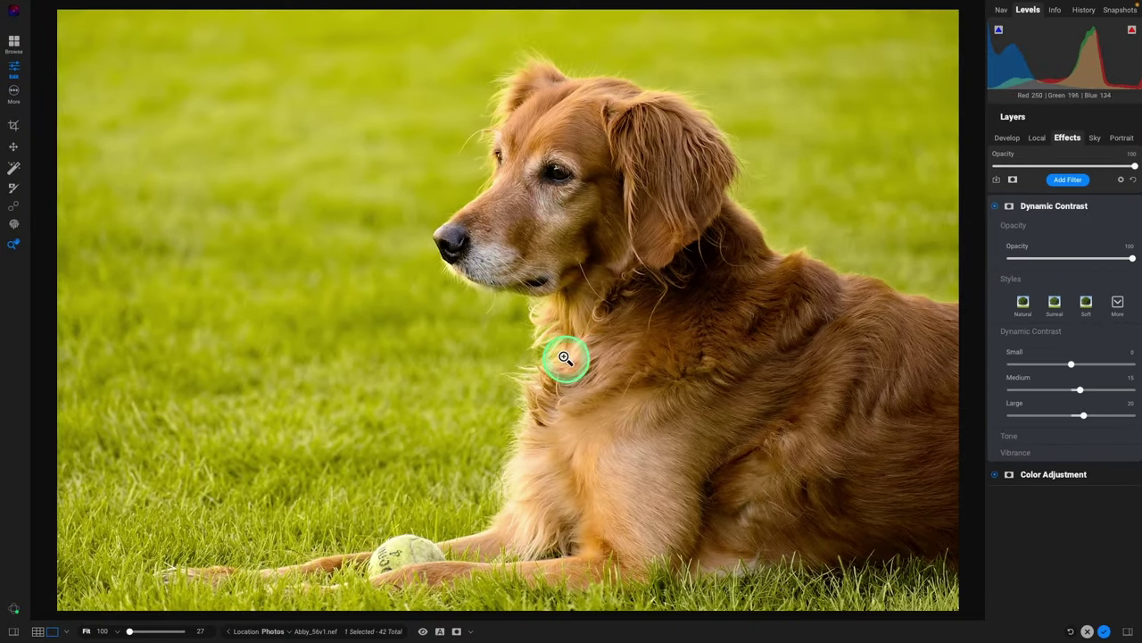
pyautogui.click(456, 631)
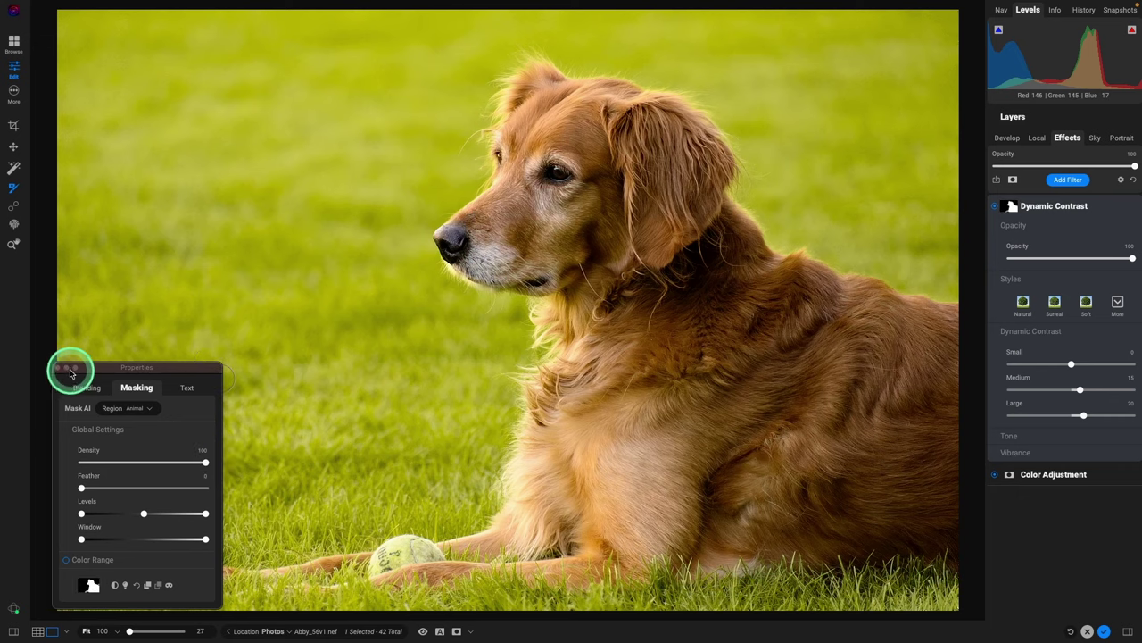
pyautogui.click(58, 369)
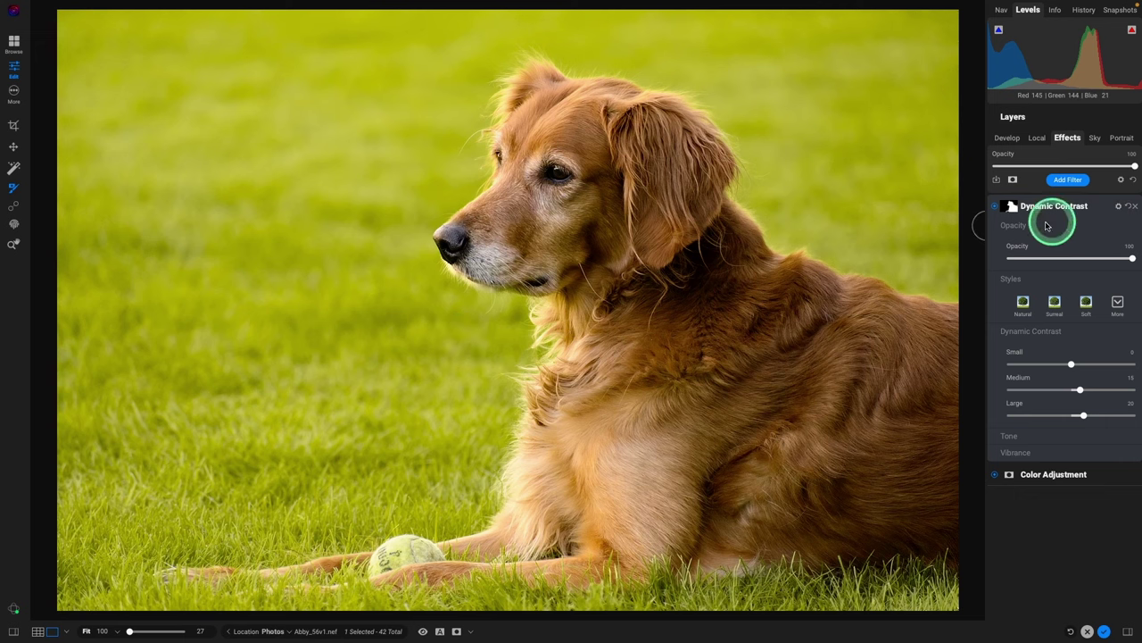
# Add a Vignette filter with the Big Softy style and Brightness -55.
pyautogui.click(1065, 180)
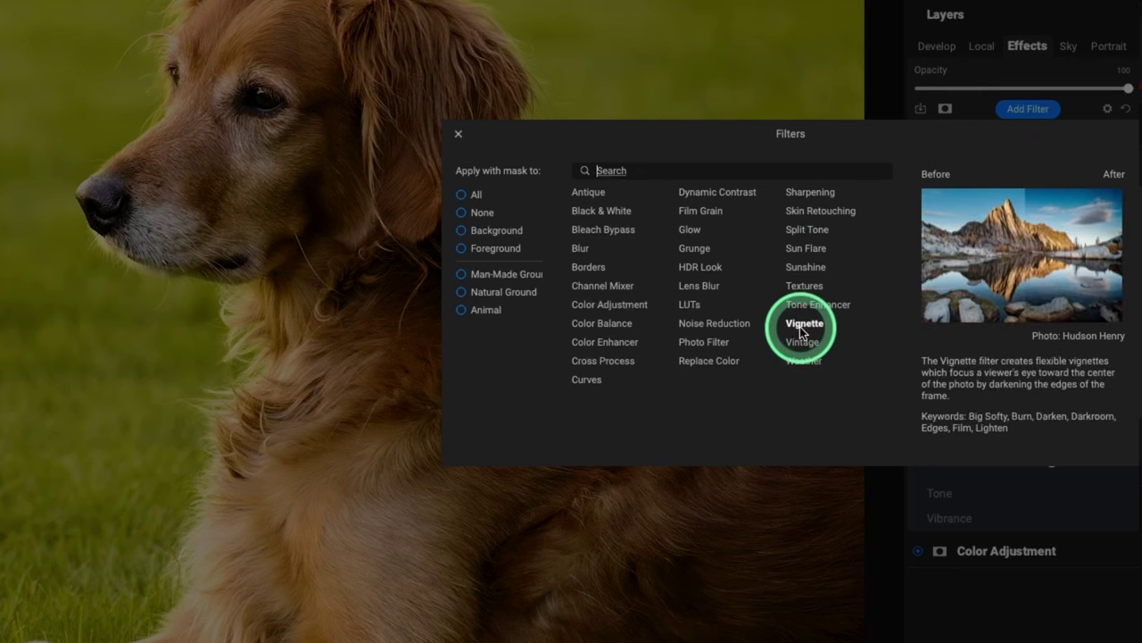
pyautogui.click(802, 329)
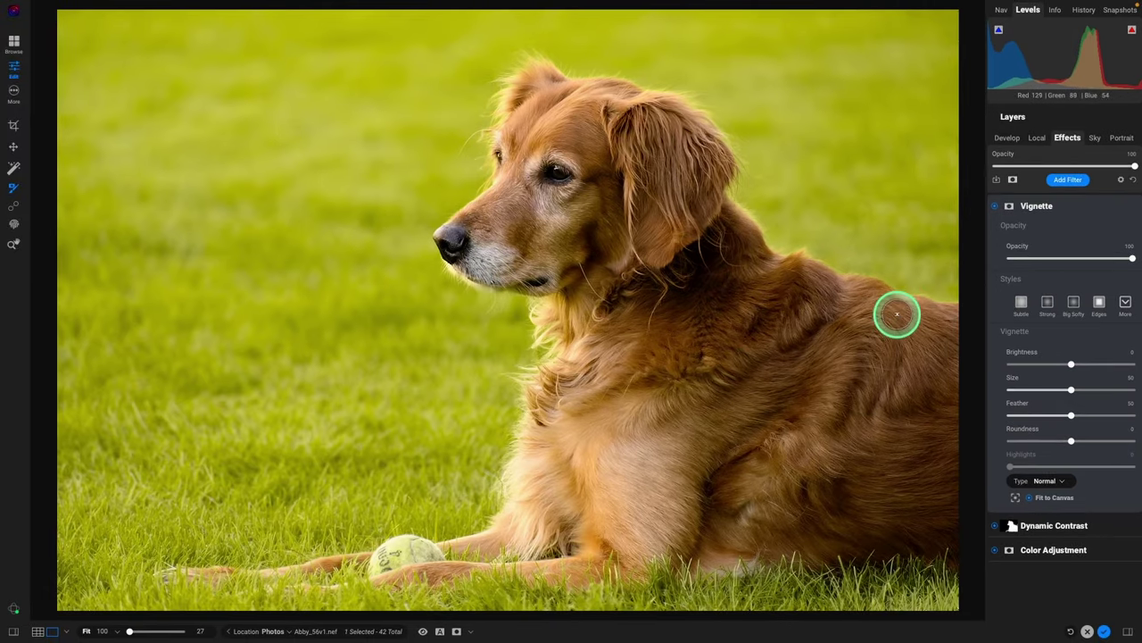
pyautogui.click(1073, 306)
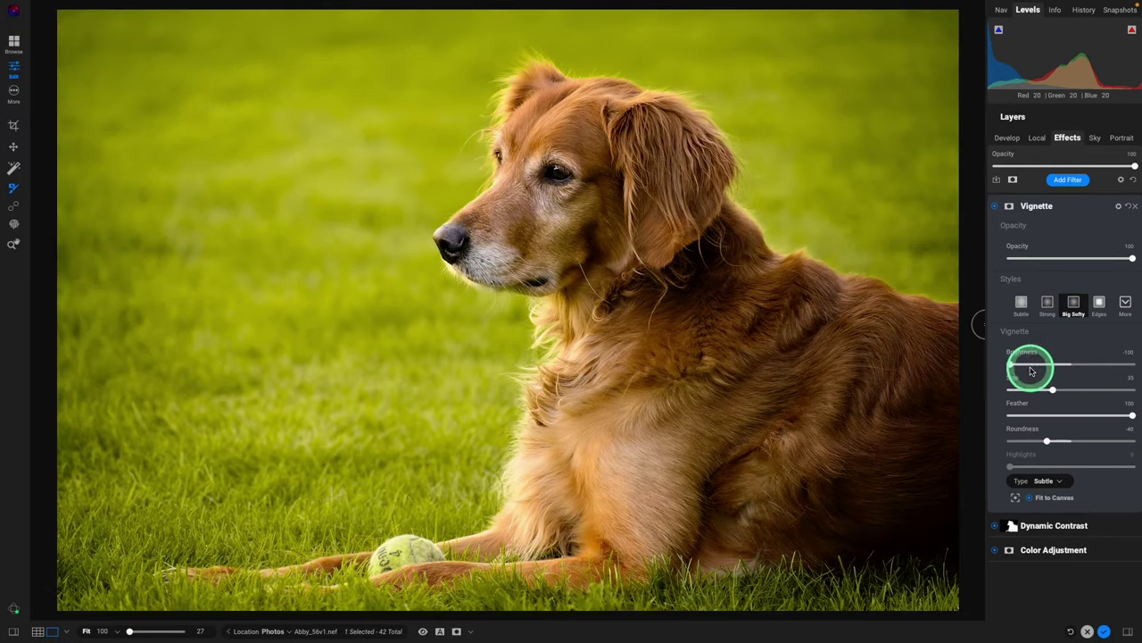
pyautogui.moveTo(1011, 366); pyautogui.dragTo(1037, 365)
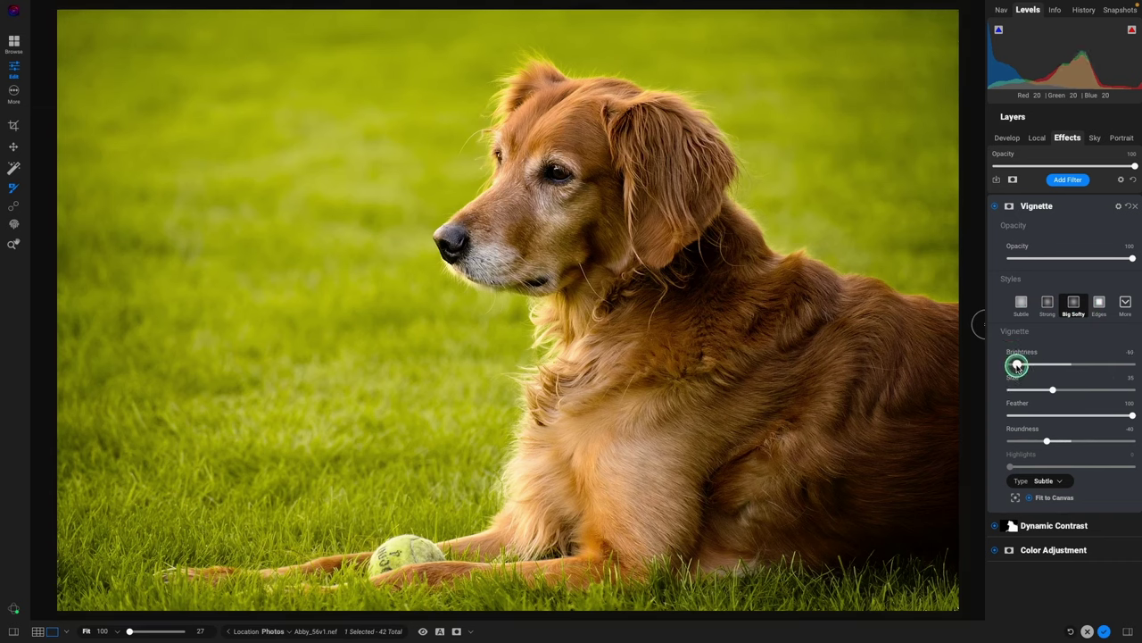
# Toggle the vignette layer off and on to compare before and after.
pyautogui.click(996, 208)
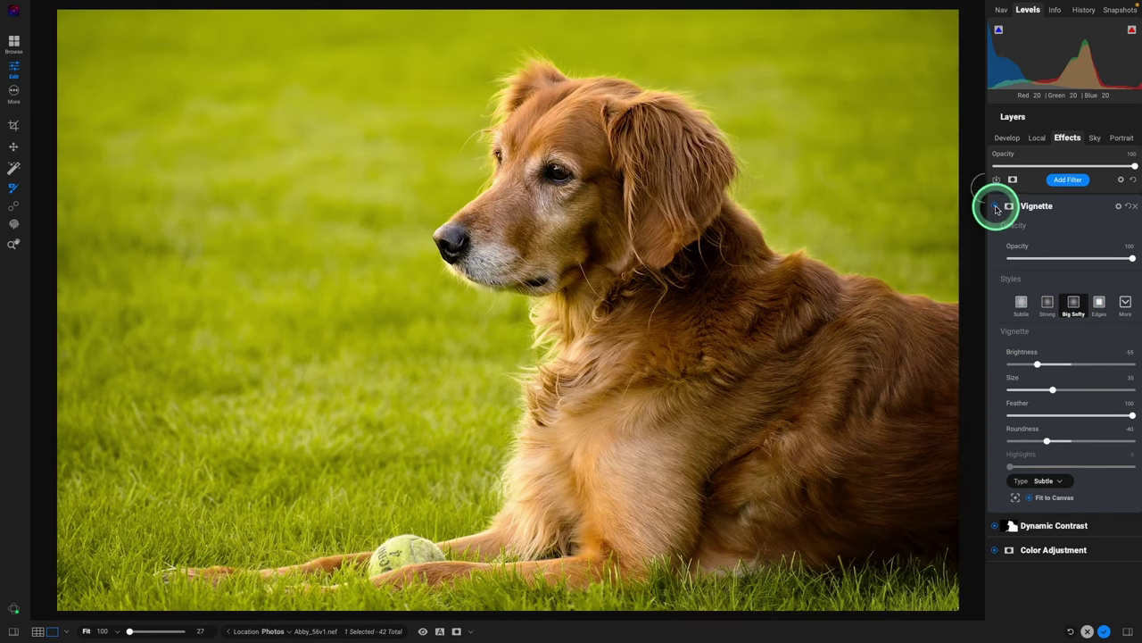
pyautogui.click(996, 207)
pyautogui.click(996, 207)
pyautogui.click(996, 207)
pyautogui.click(996, 207)
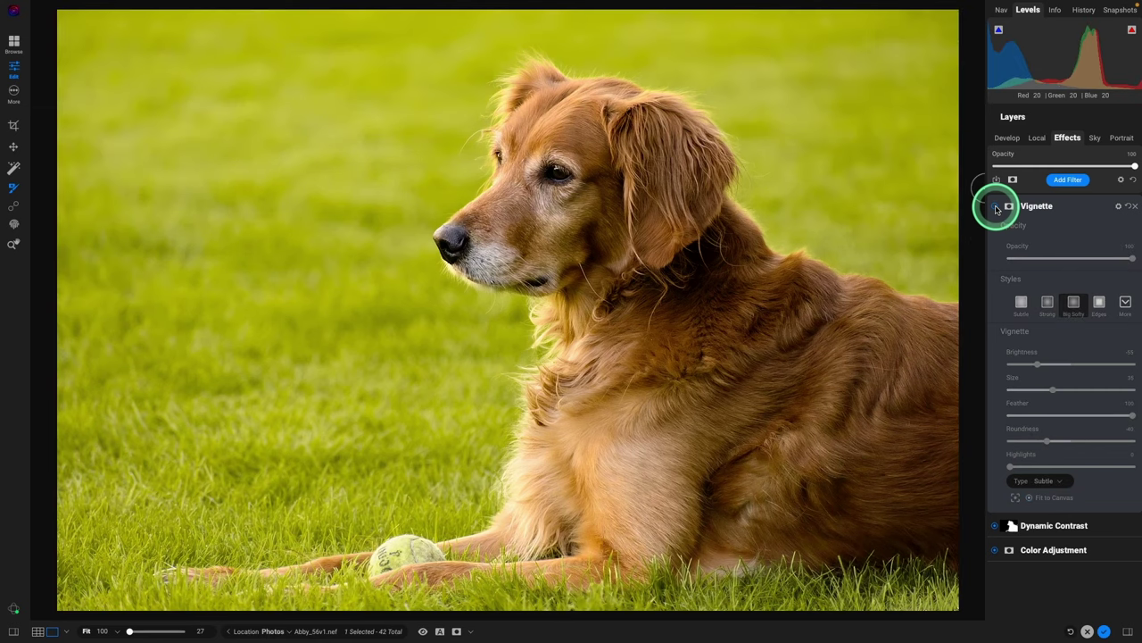
pyautogui.click(996, 207)
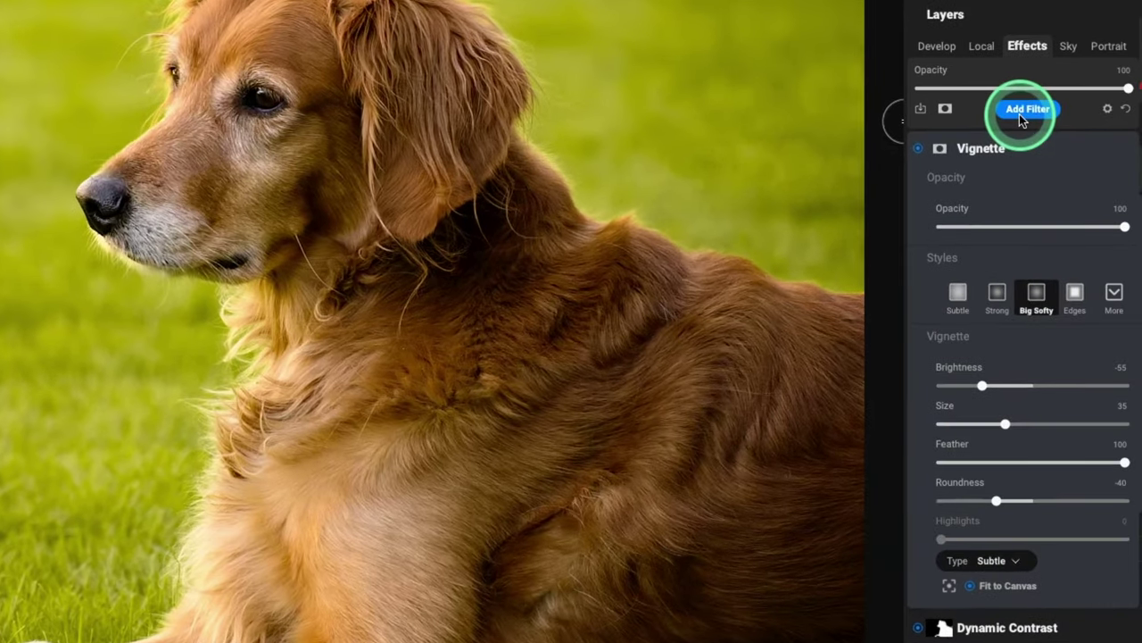
pyautogui.click(1022, 109)
# Add a LUTs filter and switch it to the Color Grading category.
pyautogui.click(691, 304)
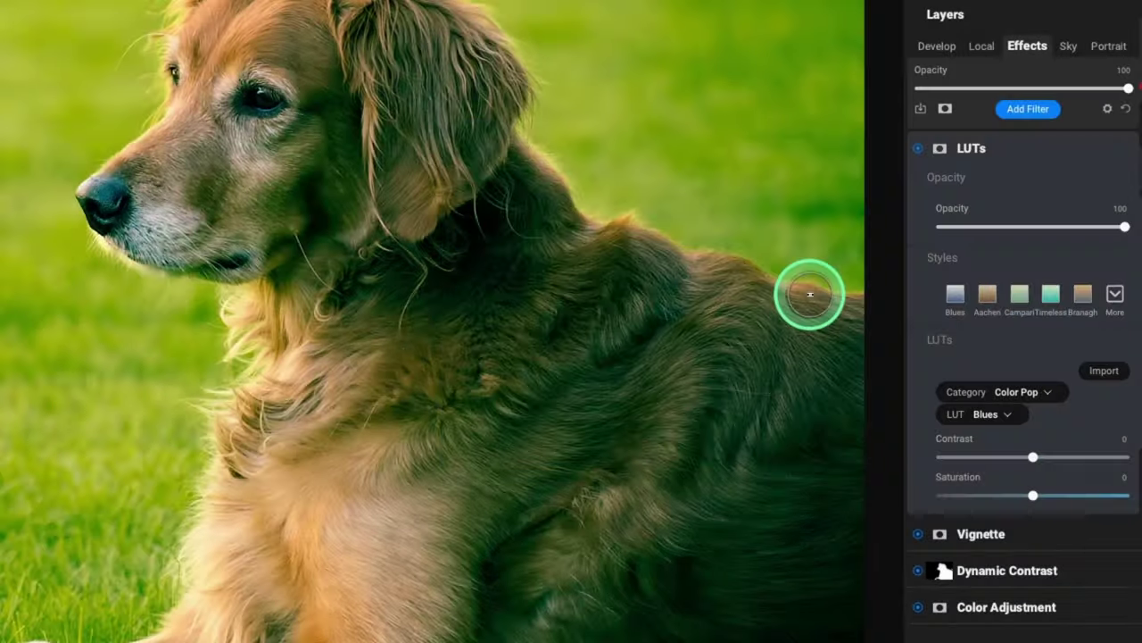
pyautogui.click(1049, 393)
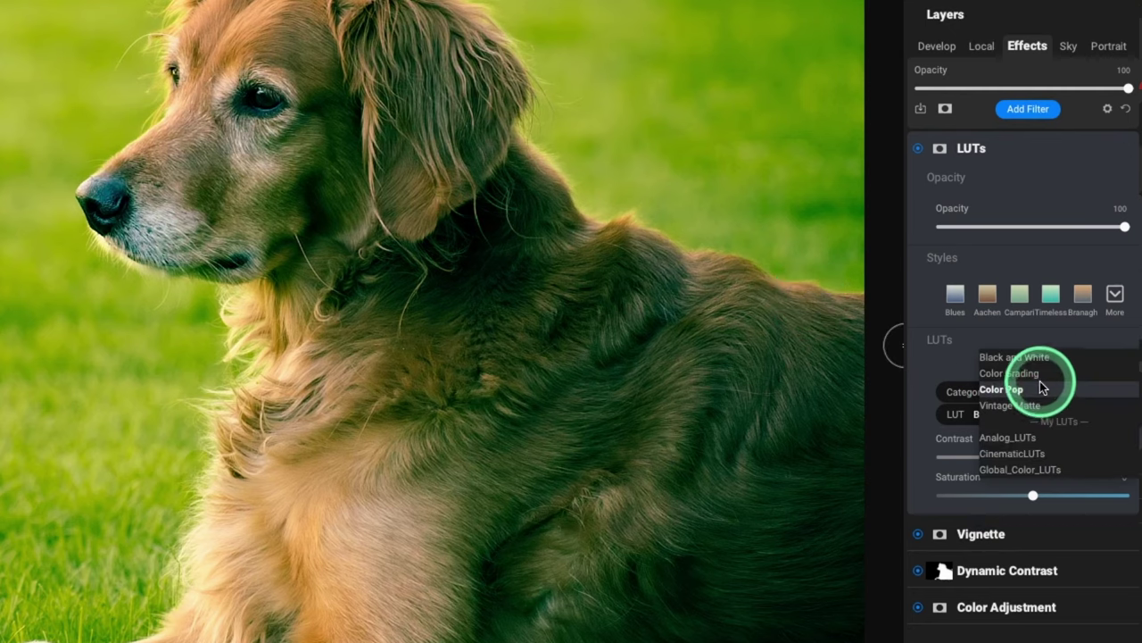
pyautogui.click(1043, 374)
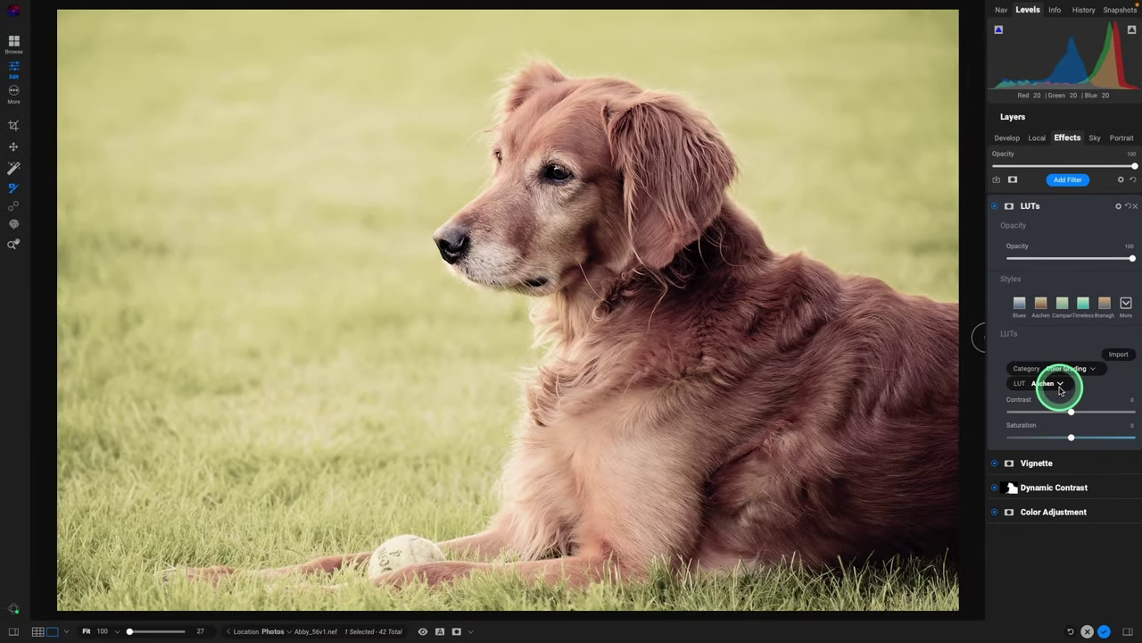
pyautogui.click(1059, 386)
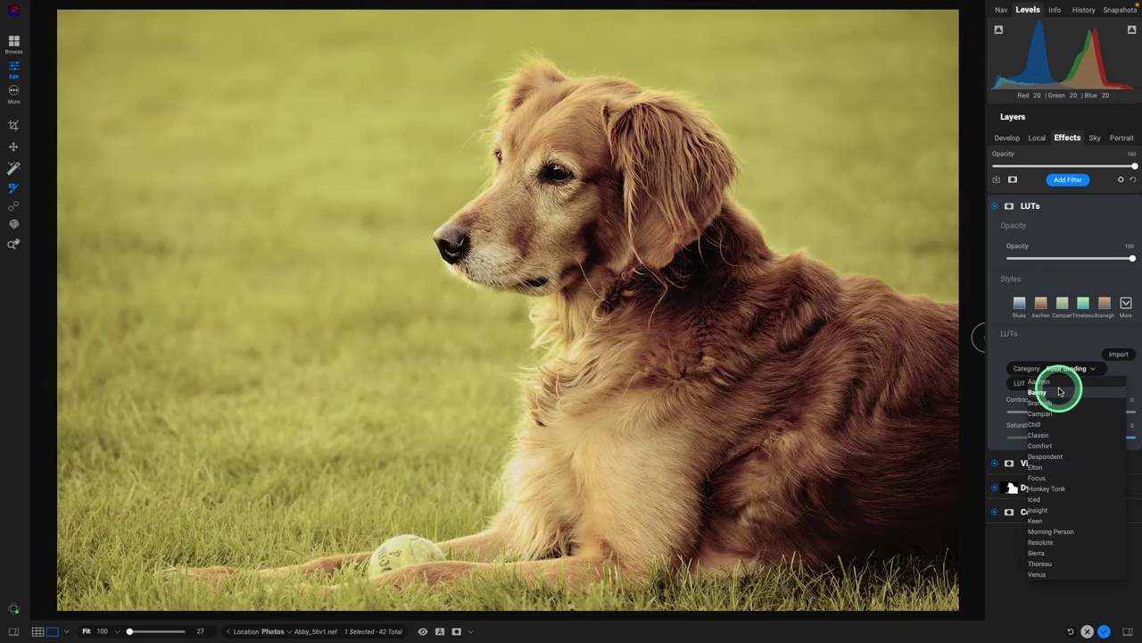
# Preview the Barmy, Branagh, Campari, Comfort, Elton, Iced, Keen and Resolute grades on the photo.
pyautogui.press('Down')
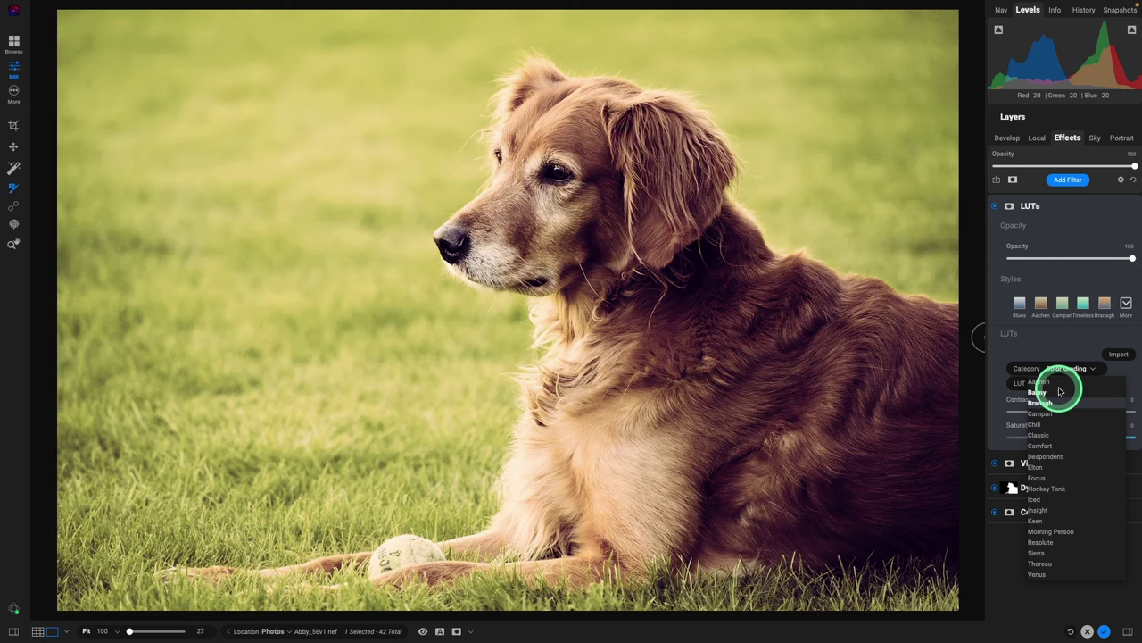
pyautogui.press('Up')
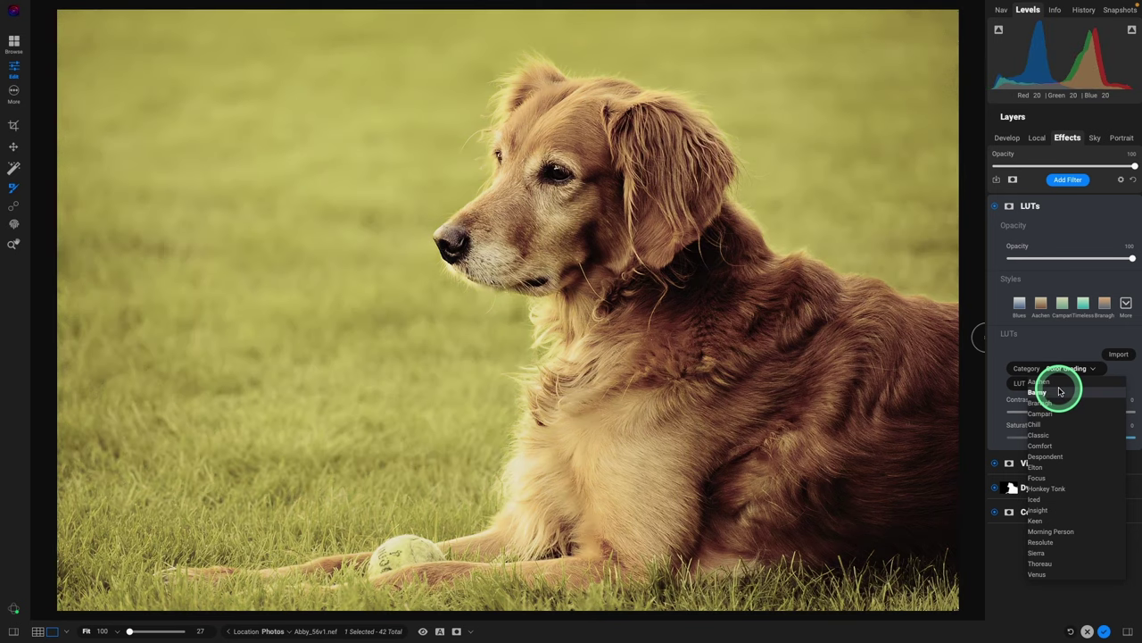
pyautogui.press('Down')
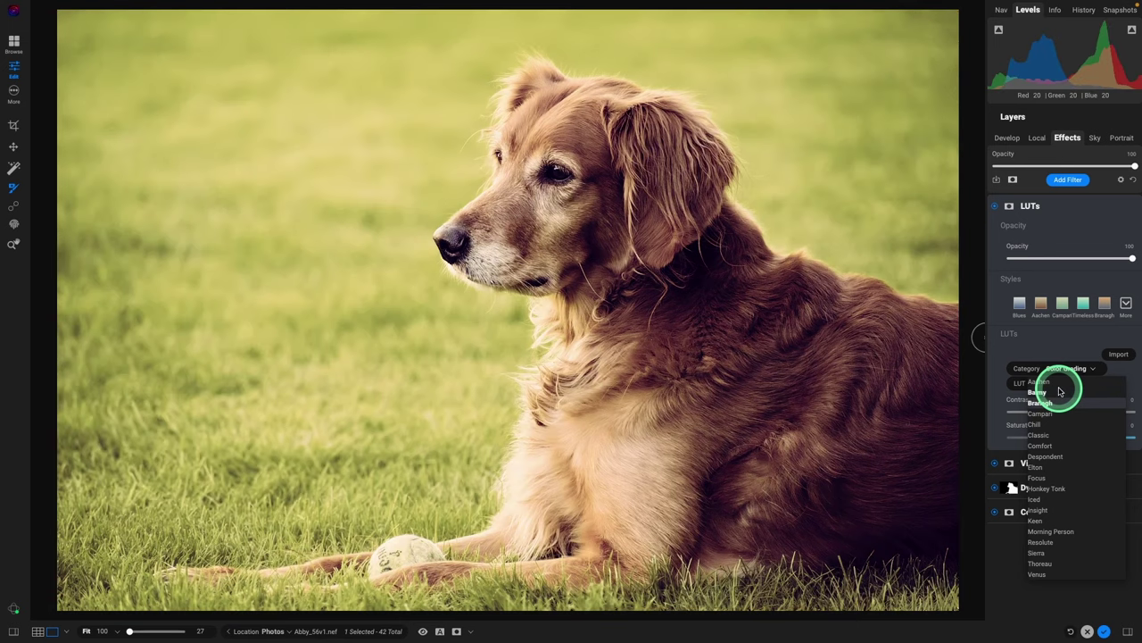
pyautogui.press('Down')
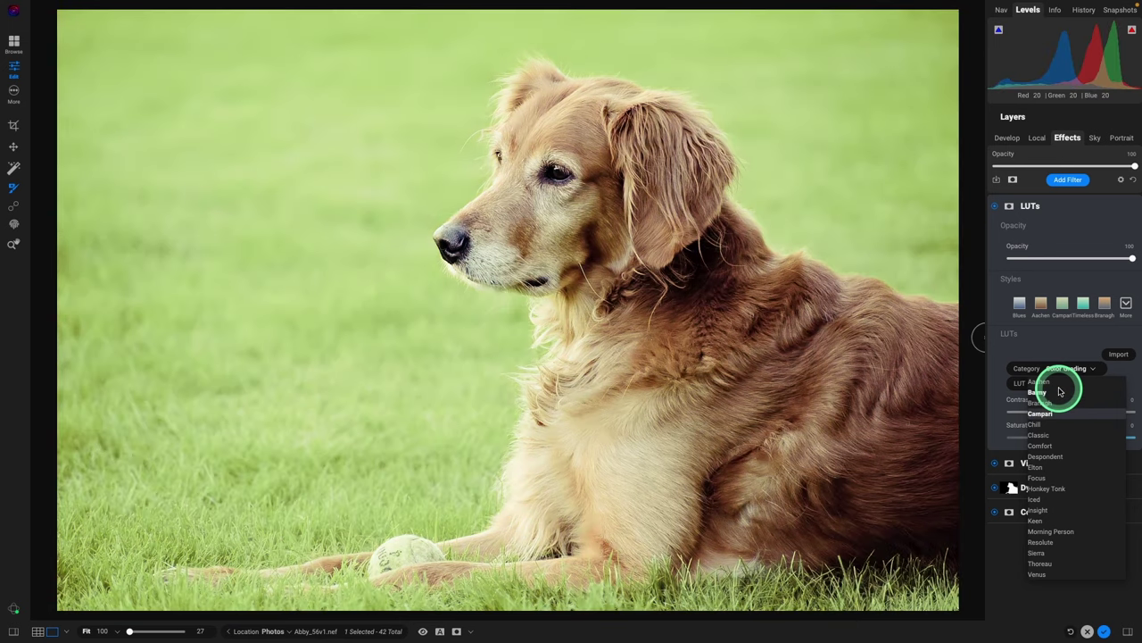
pyautogui.press('Down')
pyautogui.press('Down')
pyautogui.press('Down')
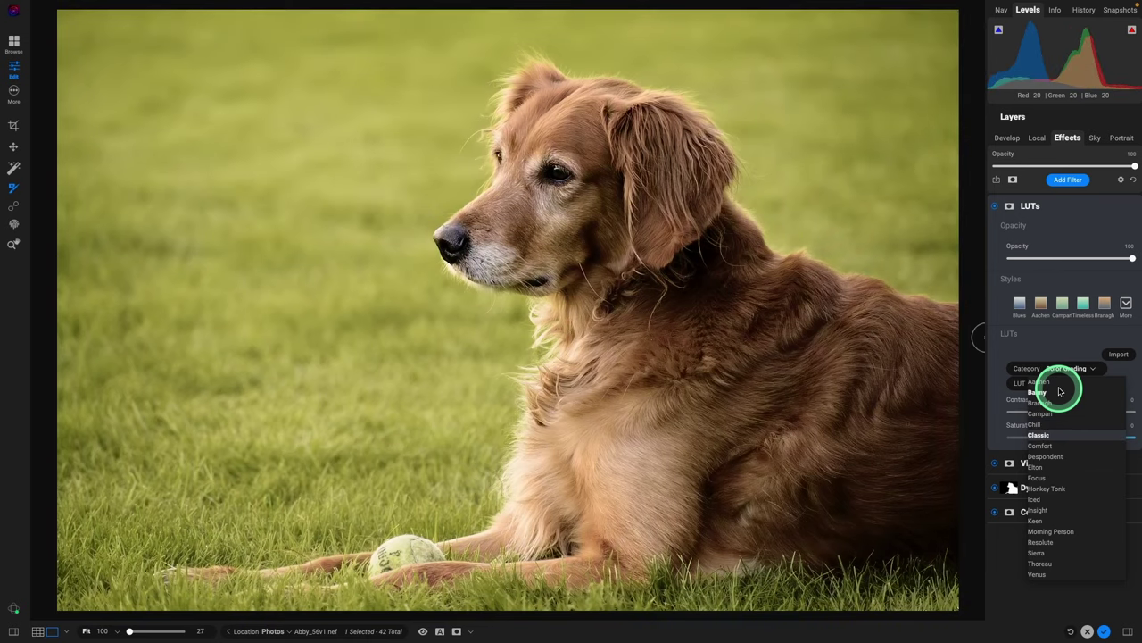
pyautogui.press('Down')
pyautogui.press('Down')
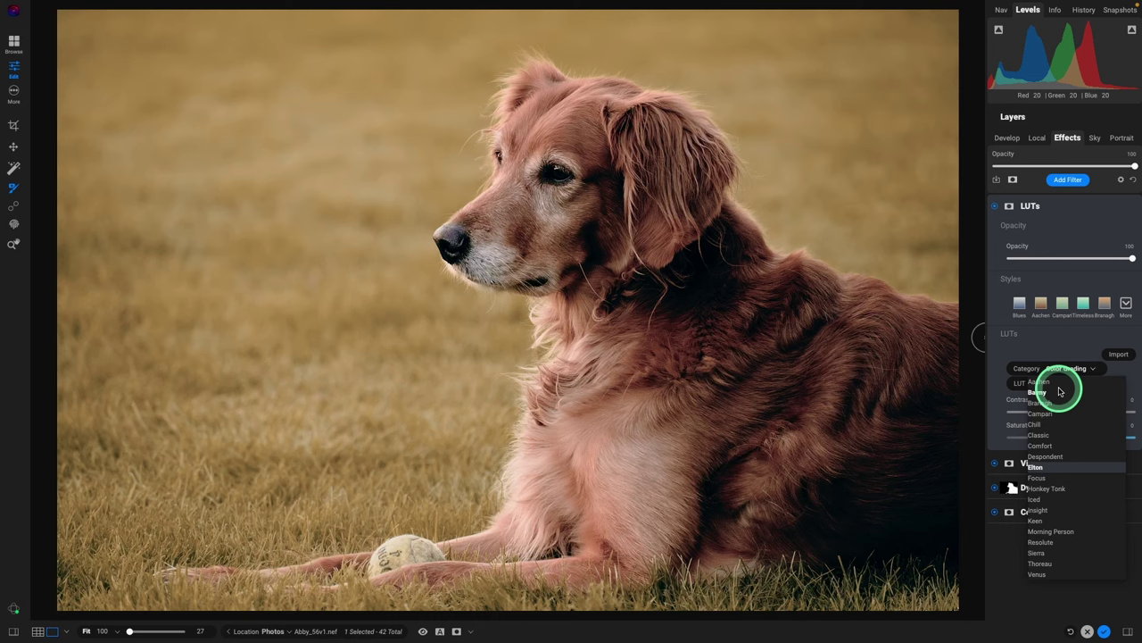
pyautogui.press('Down')
pyautogui.press('Down')
pyautogui.press('Down')
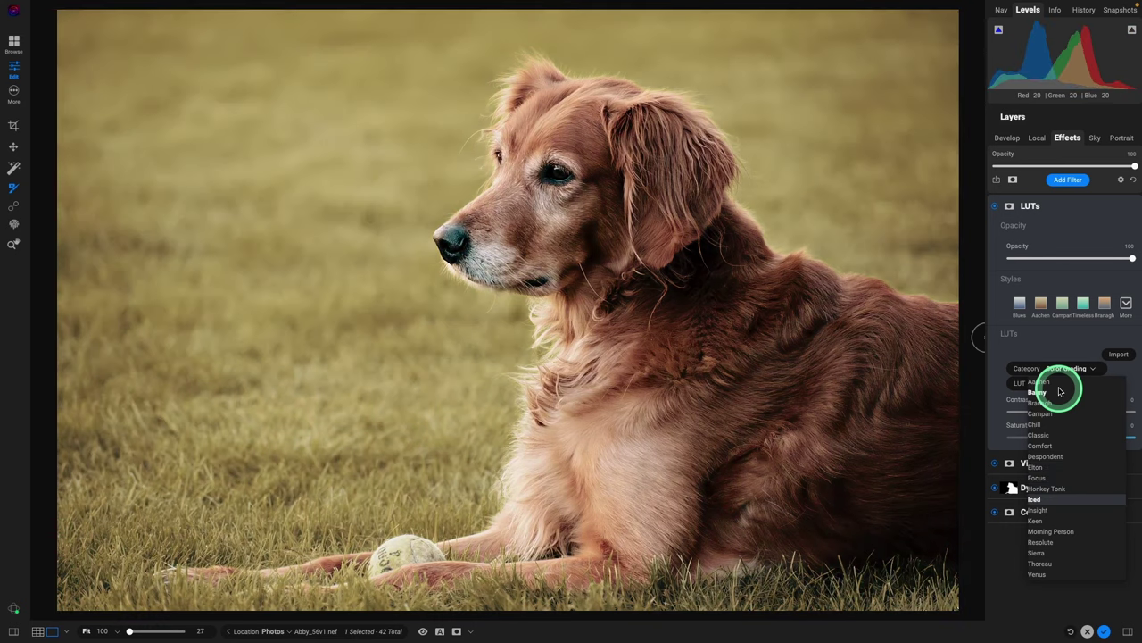
pyautogui.press('Down')
pyautogui.press('Down')
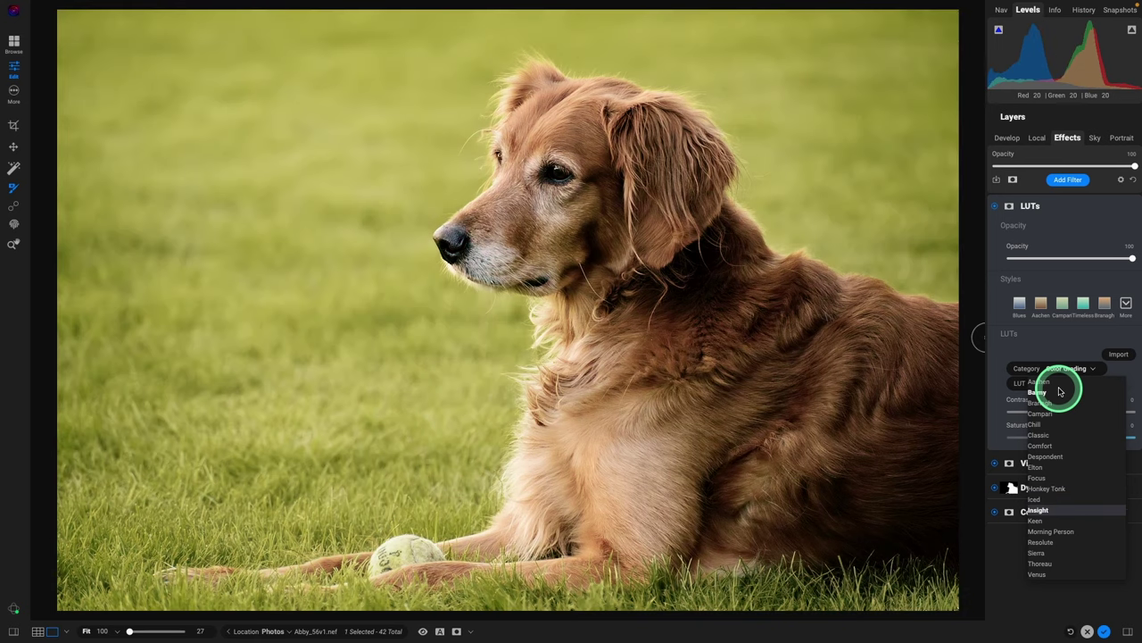
pyautogui.press('Down')
pyautogui.press('Down')
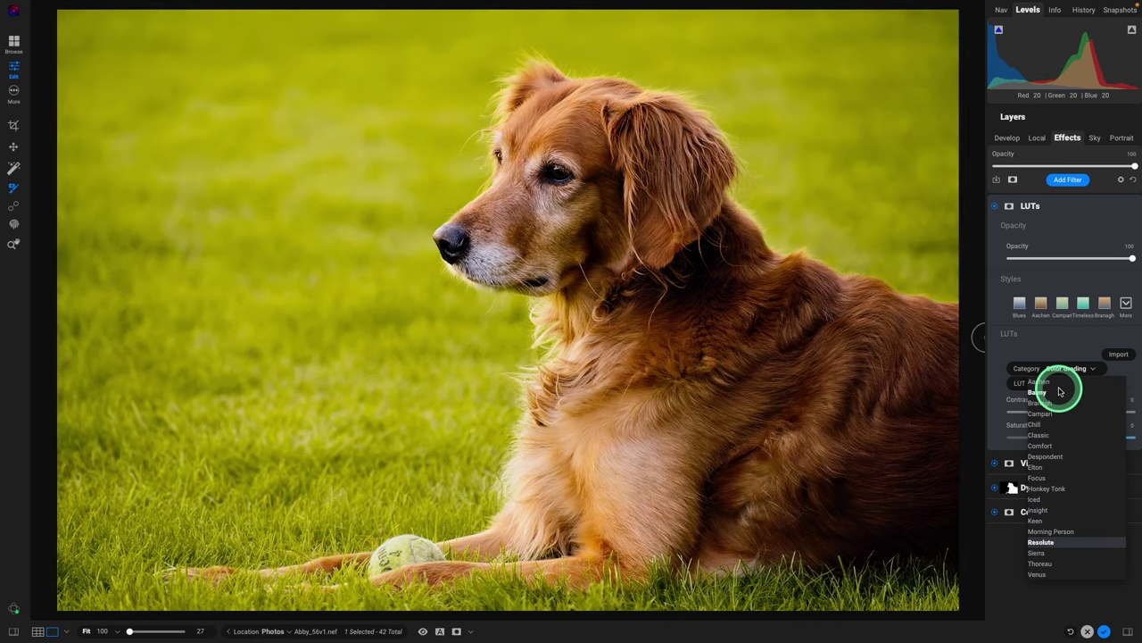
# Compare the Sierra and Thoreau grades, then step back to Honkey Tonk.
pyautogui.press('Down')
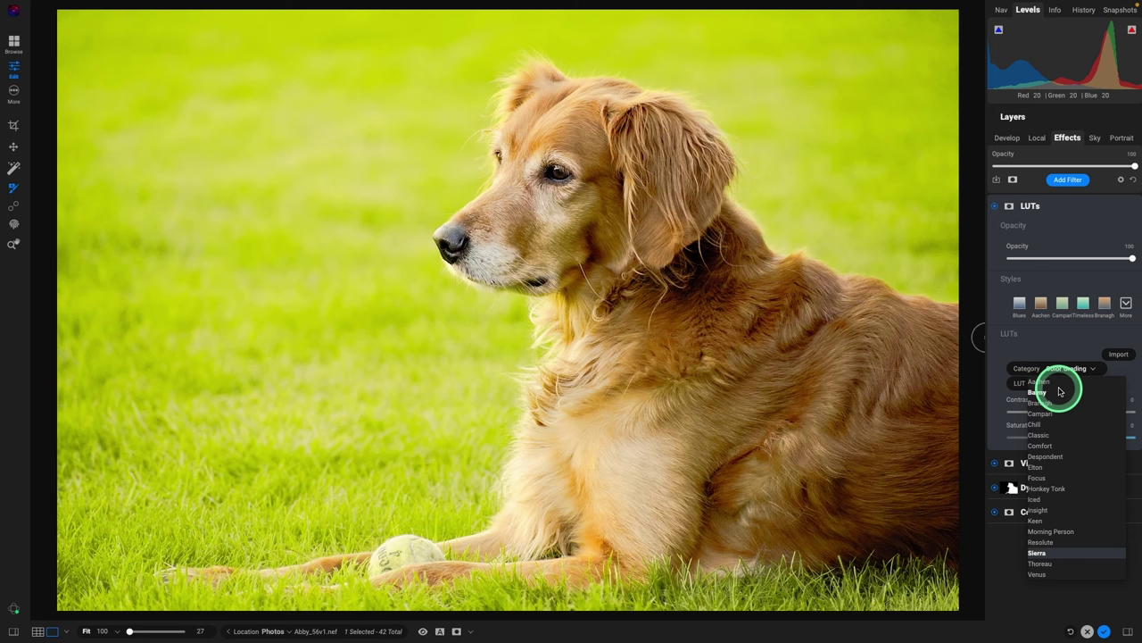
pyautogui.press('Down')
pyautogui.press('Up')
pyautogui.press('Down')
pyautogui.press('Up')
pyautogui.press('Up')
pyautogui.press('Up')
pyautogui.press('Up')
pyautogui.press('Up')
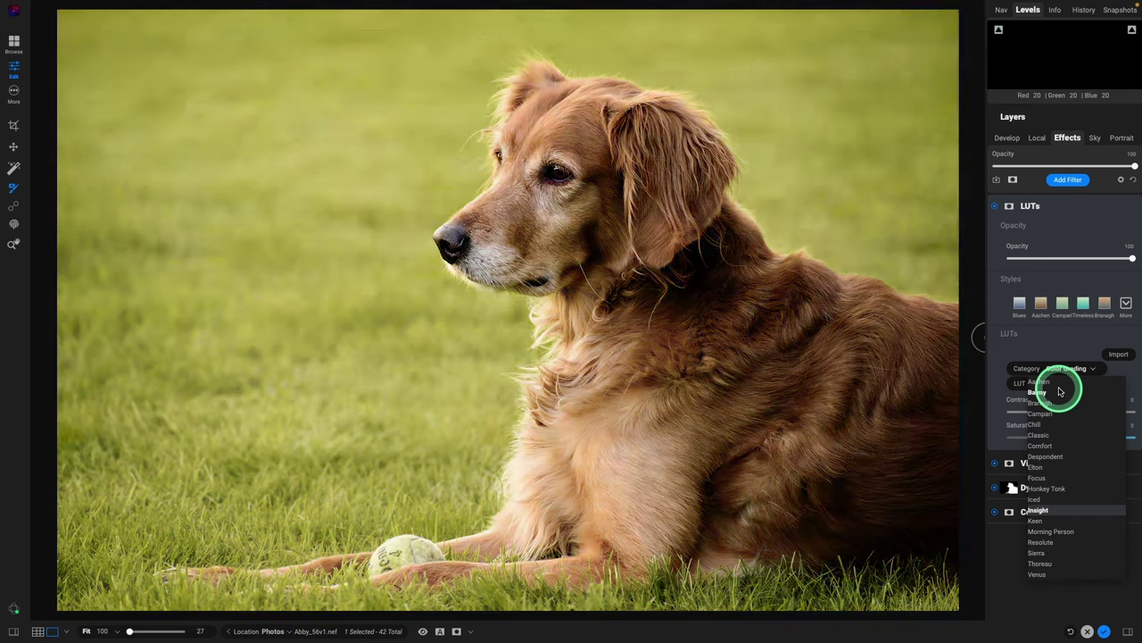
pyautogui.press('Up')
pyautogui.press('Up')
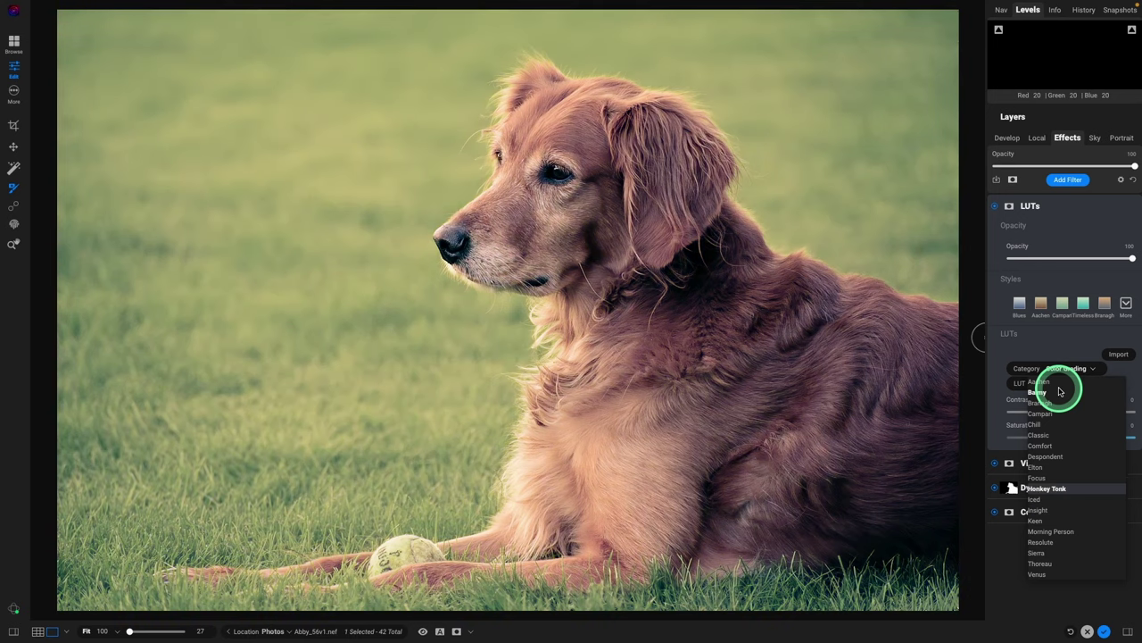
pyautogui.press('Up')
pyautogui.press('Up')
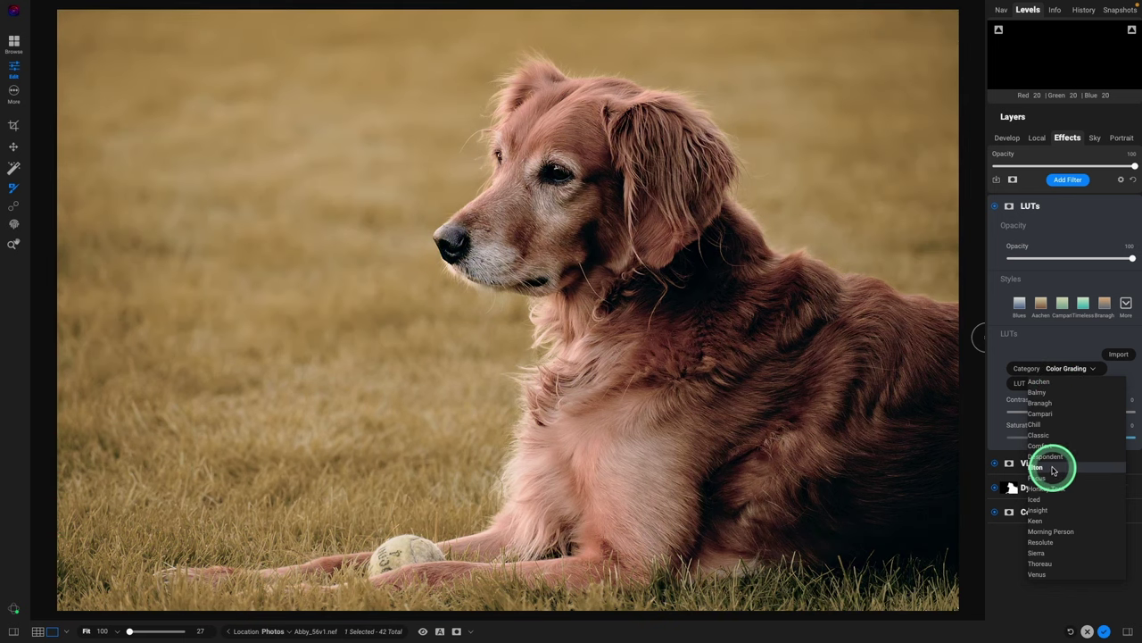
# Apply the Elton LUT, then Super Select the grass including the top-left patches.
pyautogui.click(1051, 468)
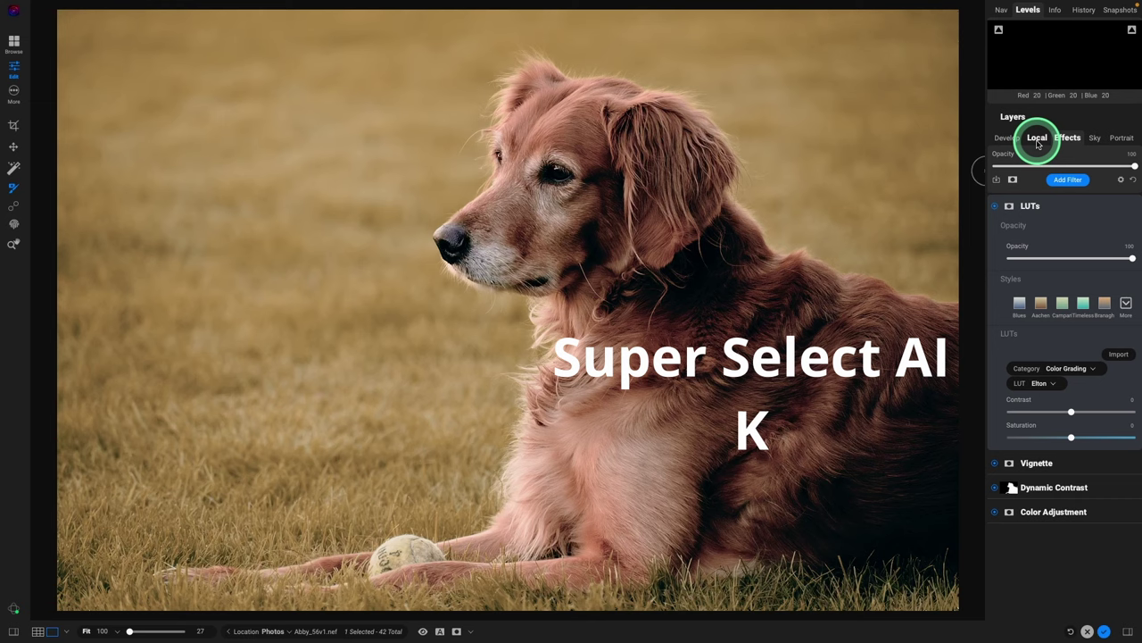
pyautogui.click(316, 338)
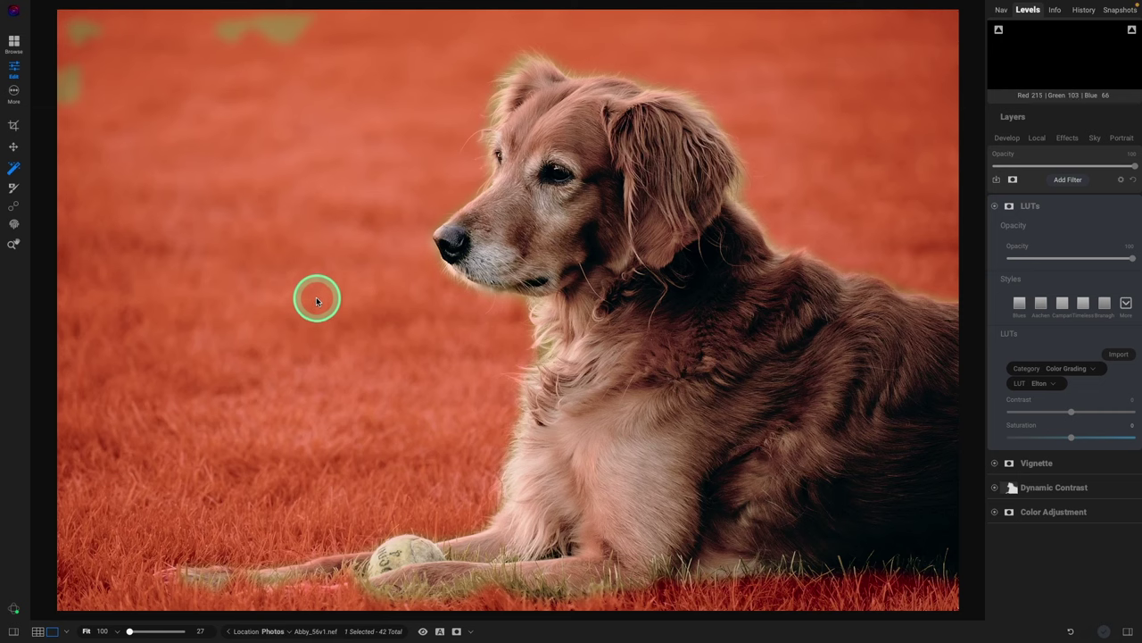
pyautogui.click(316, 300)
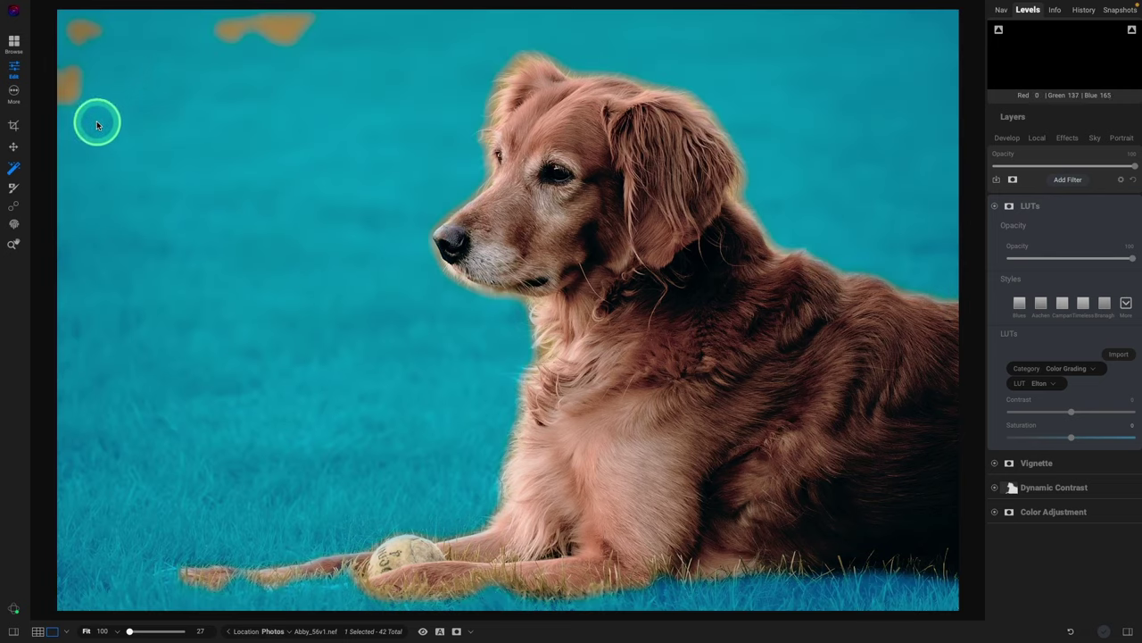
pyautogui.click(76, 85)
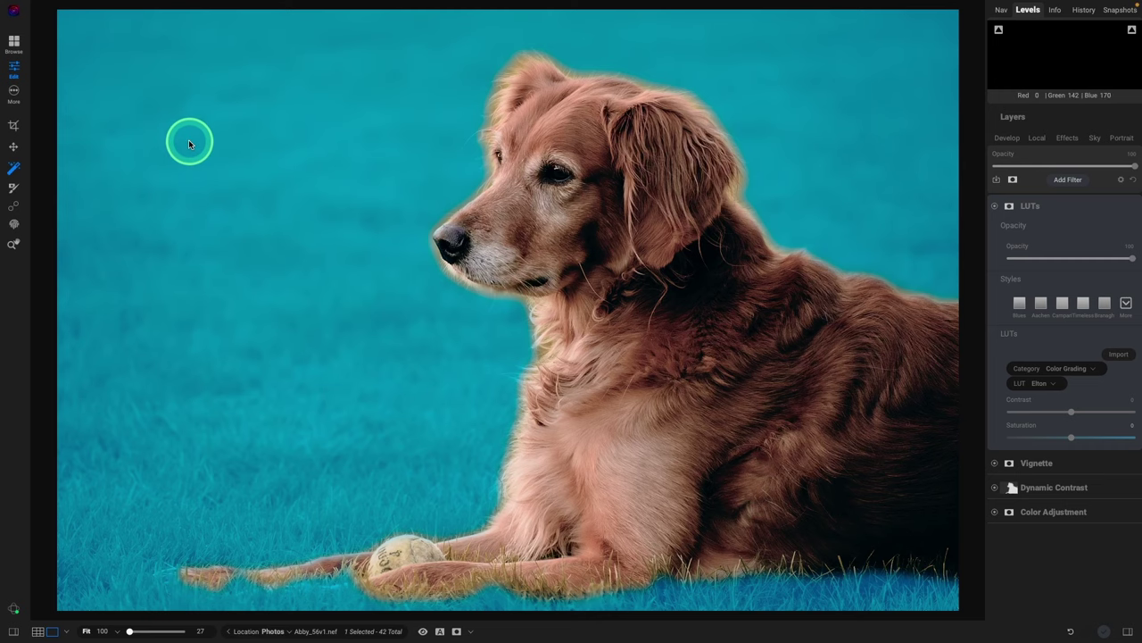
# Darken the selected background by one exposure step at 62 opacity.
pyautogui.rightClick(190, 143)
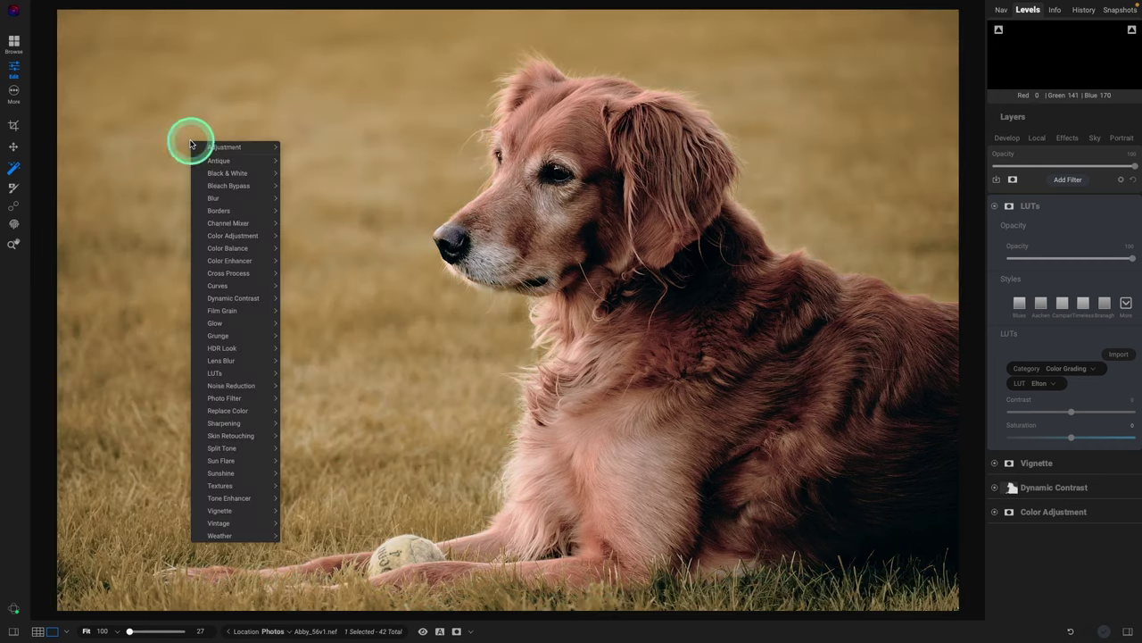
pyautogui.click(220, 146)
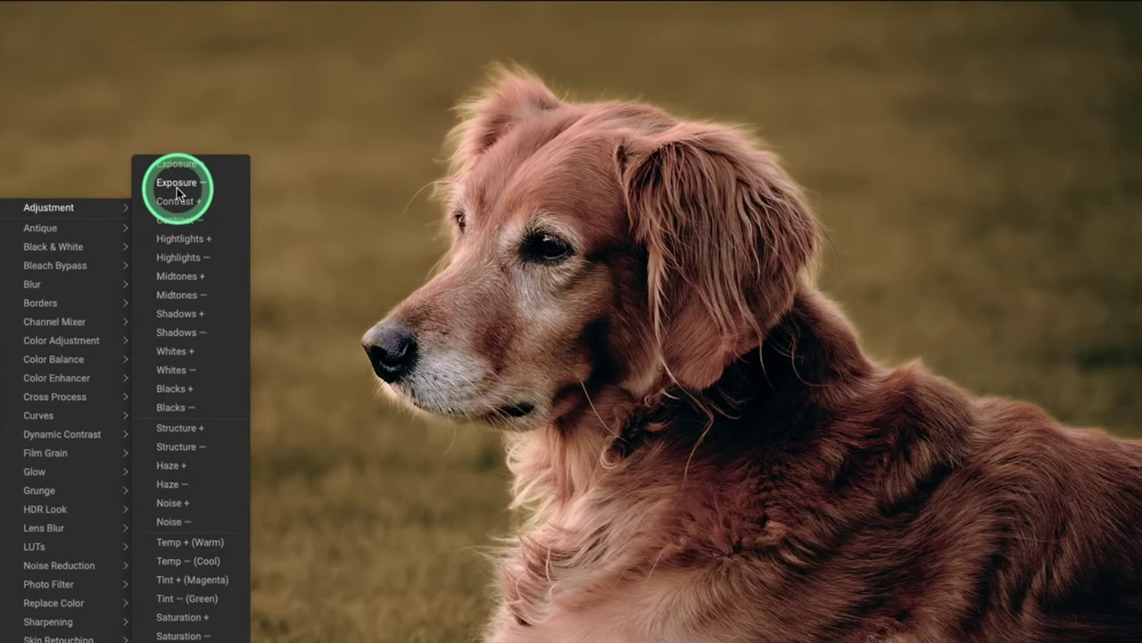
pyautogui.click(176, 185)
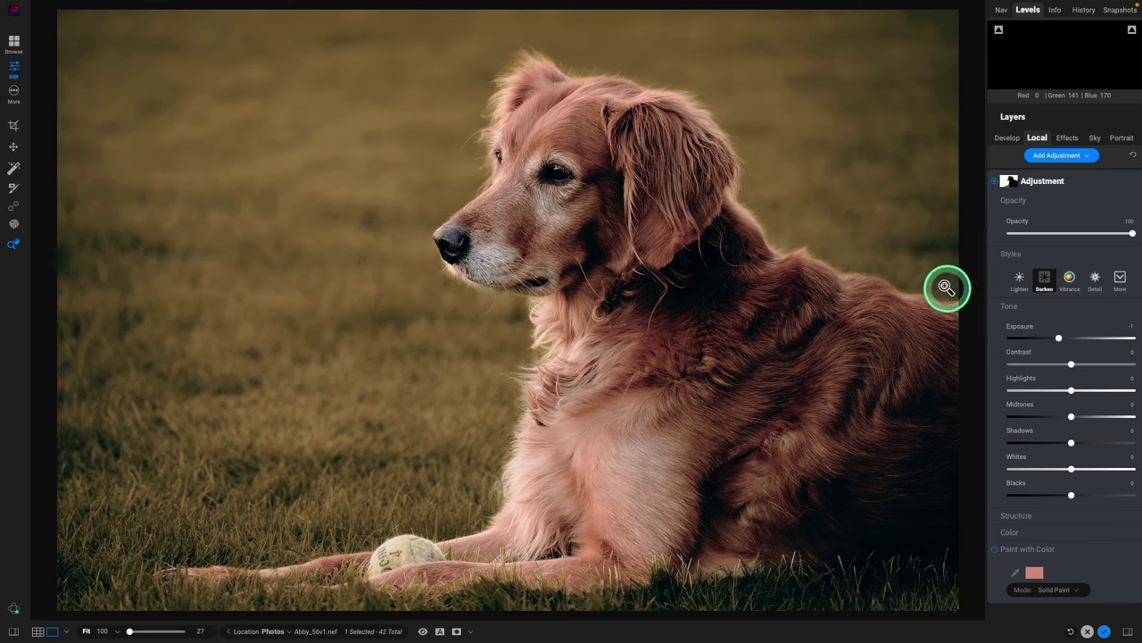
pyautogui.moveTo(1130, 234); pyautogui.dragTo(1086, 237)
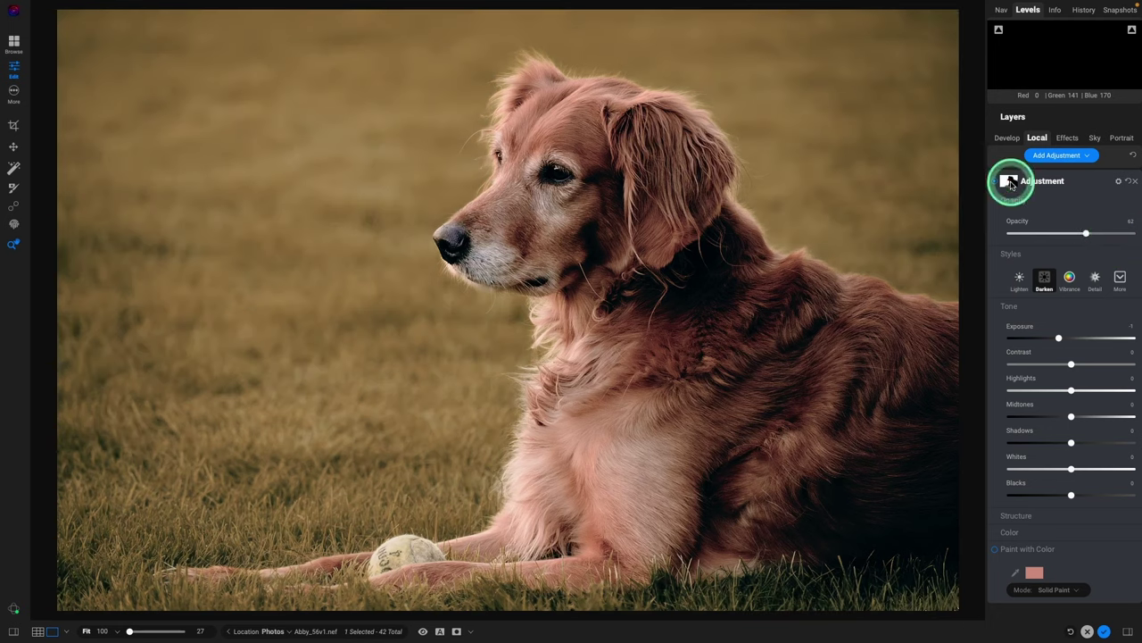
# Feather the adjustment's mask to 18 and compare against the original photo.
pyautogui.doubleClick(1010, 184)
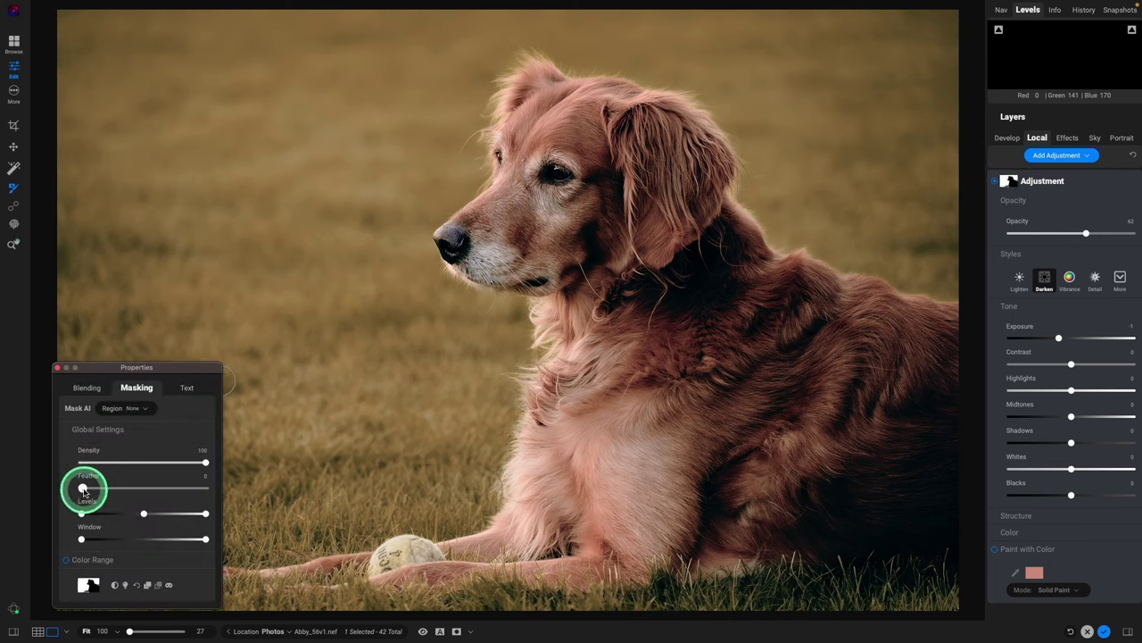
pyautogui.moveTo(85, 488); pyautogui.dragTo(122, 487)
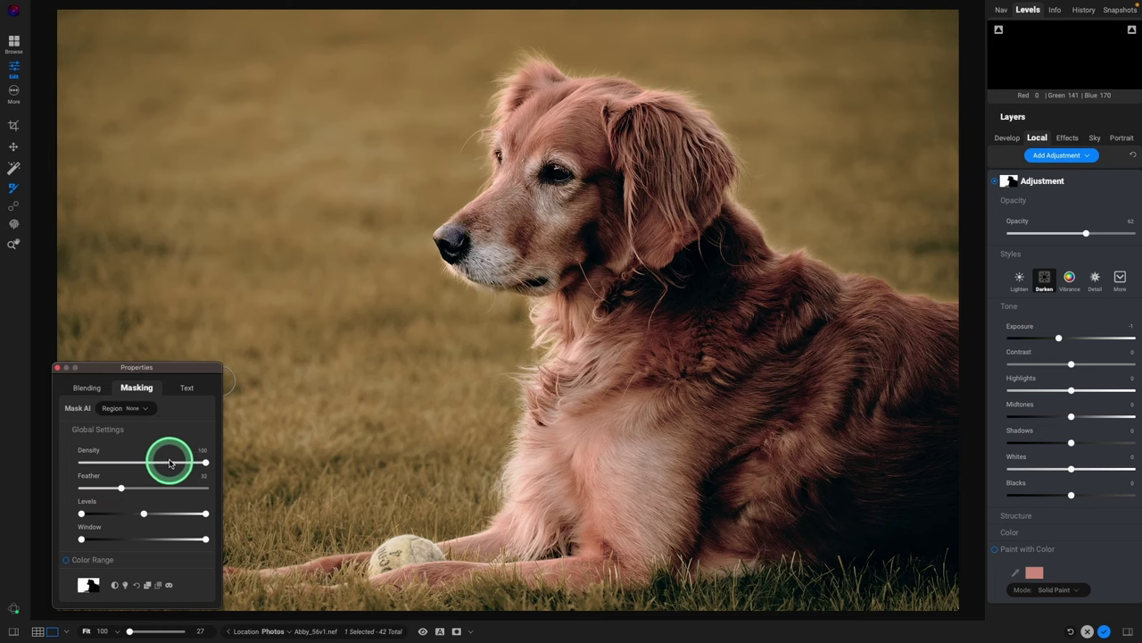
pyautogui.click(423, 631)
pyautogui.click(423, 631)
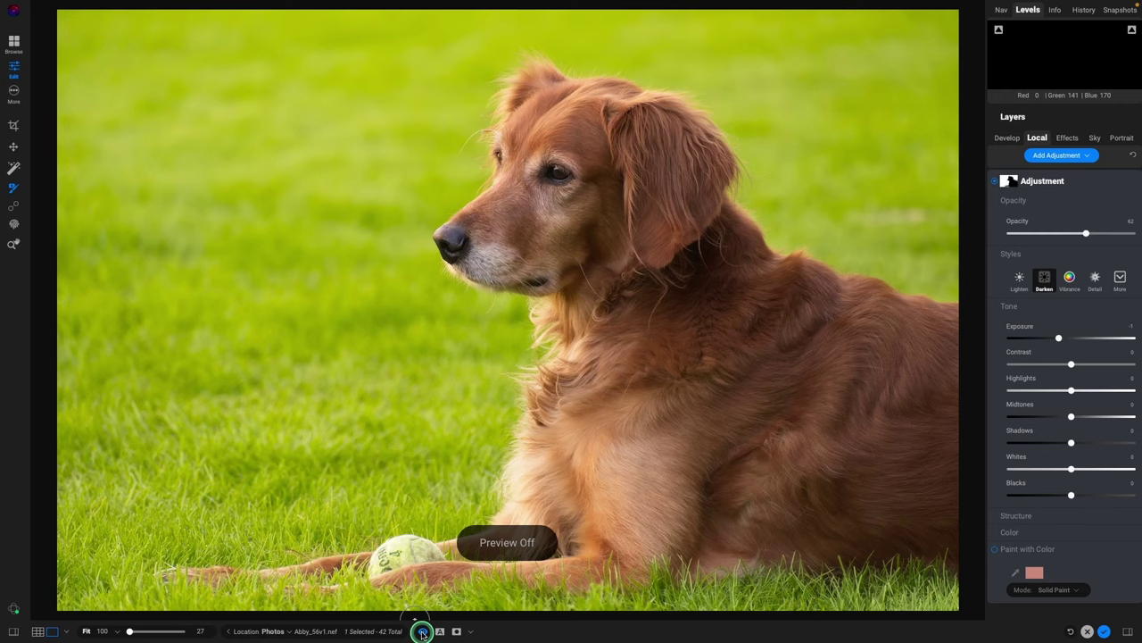
# Turn the preview back on to show the edited photo with its darkened grass.
pyautogui.click(423, 631)
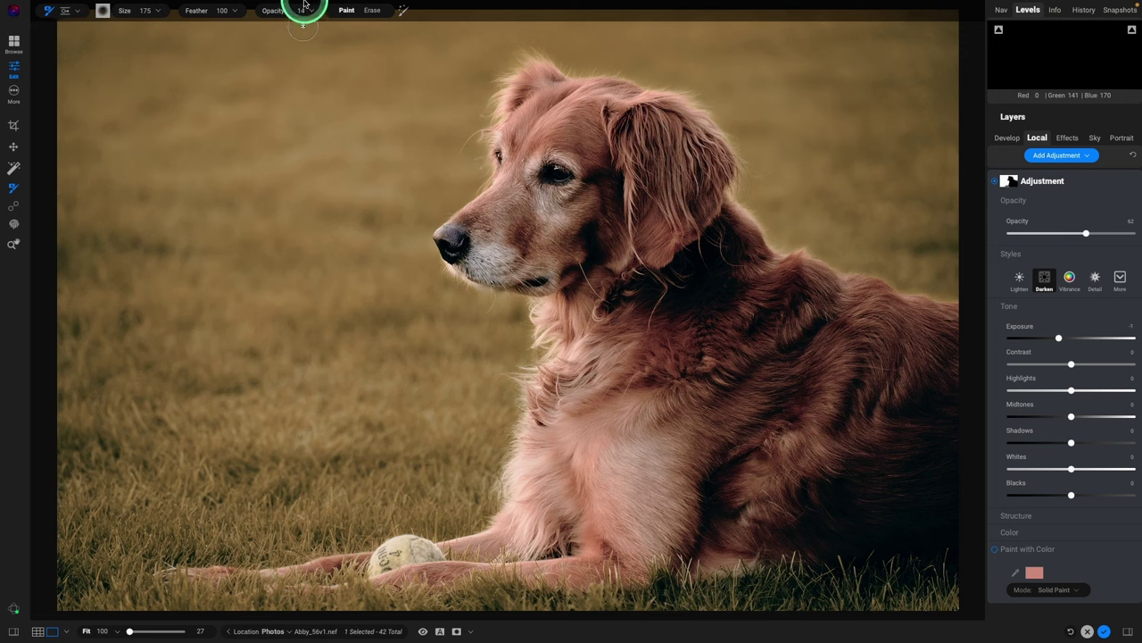
# Check the Settings menu, then finish editing Abby_56v1 and return to the Browse grid.
pyautogui.moveTo(304, 6)
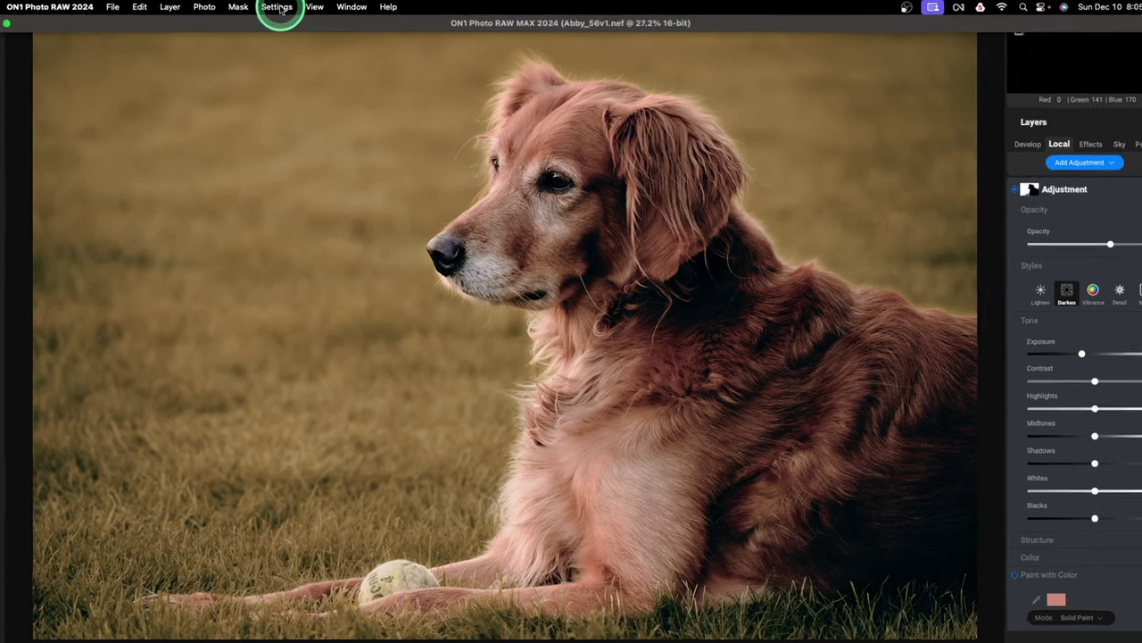
pyautogui.click(292, 6)
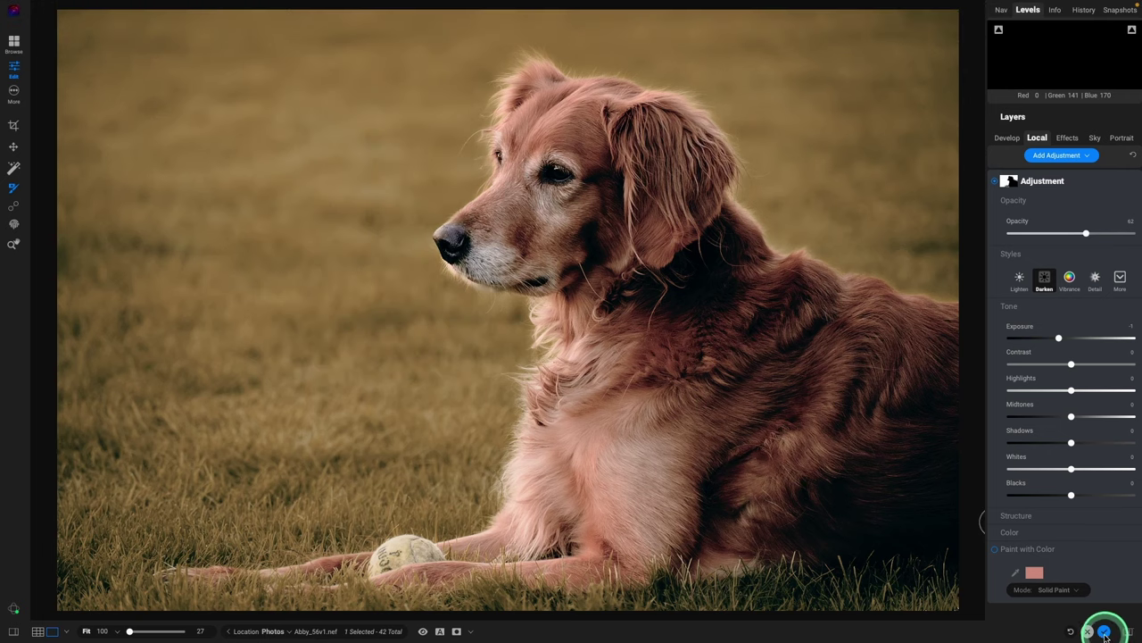
pyautogui.click(1105, 632)
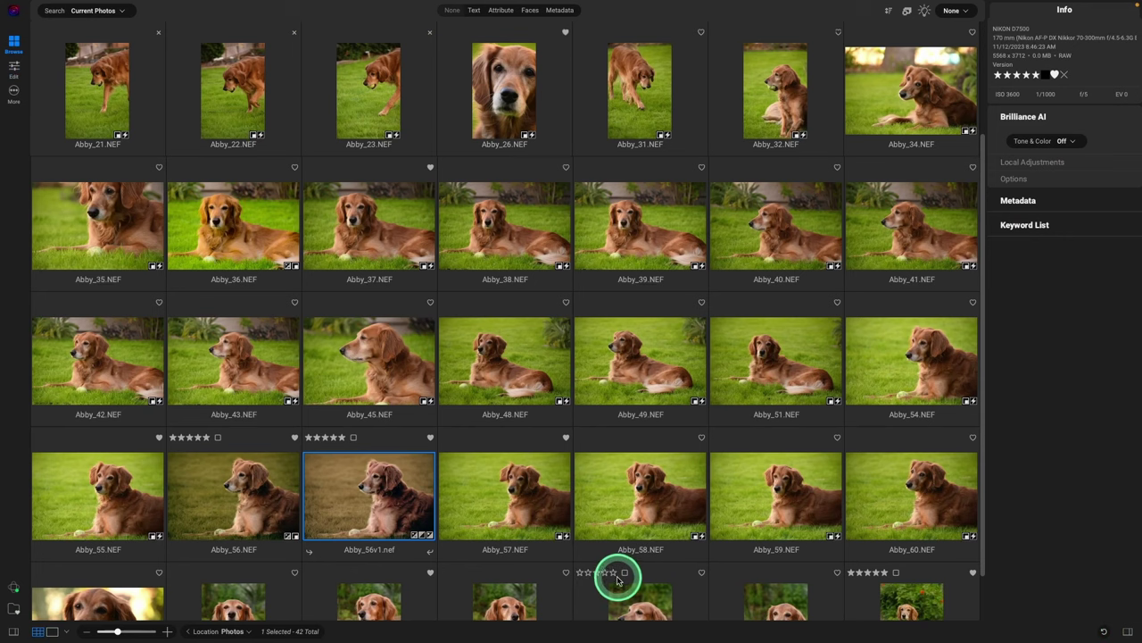
# Select Abby_56v1 through Abby_59 and sync all of Abby_56v1's settings to them.
pyautogui.moveTo(616, 572)
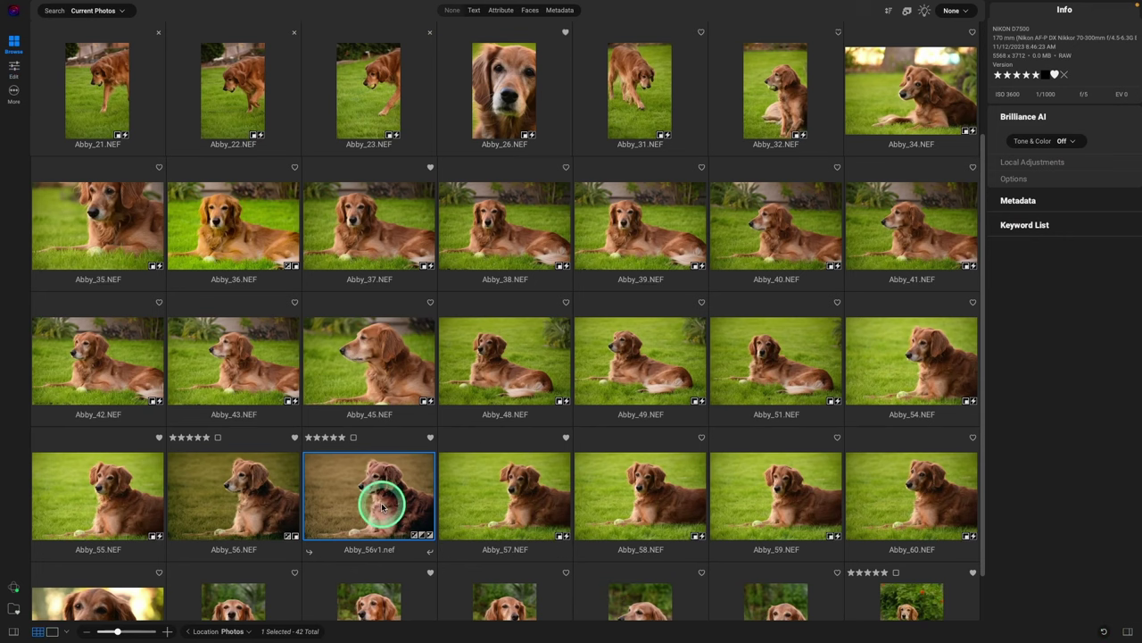
pyautogui.keyDown('shift'); pyautogui.click(805, 477); pyautogui.keyUp('shift')
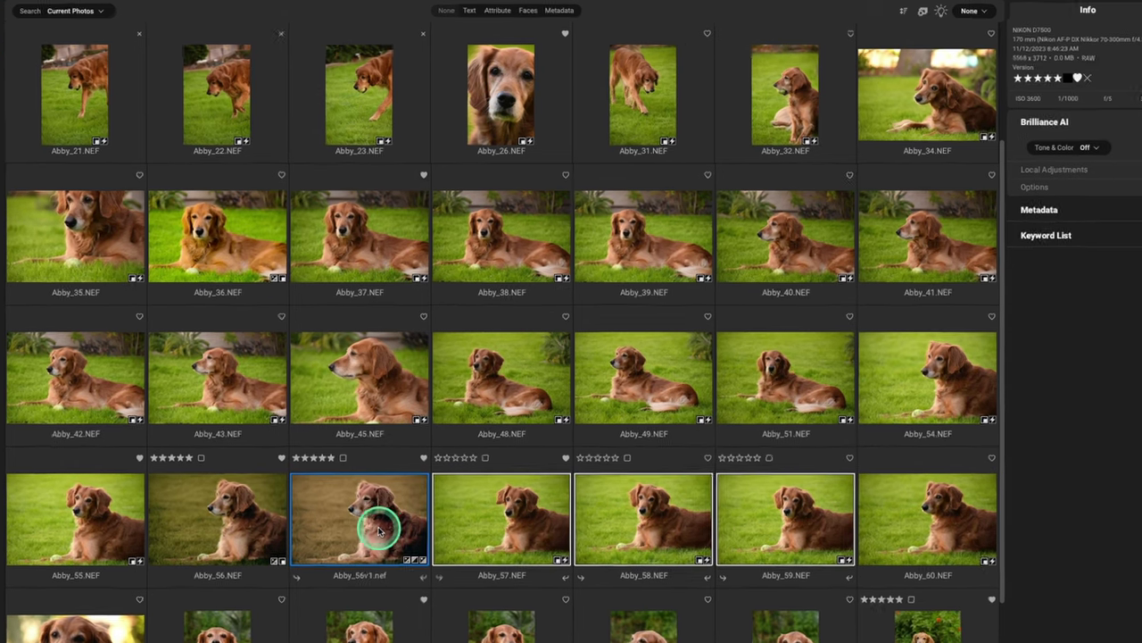
pyautogui.rightClick(386, 507)
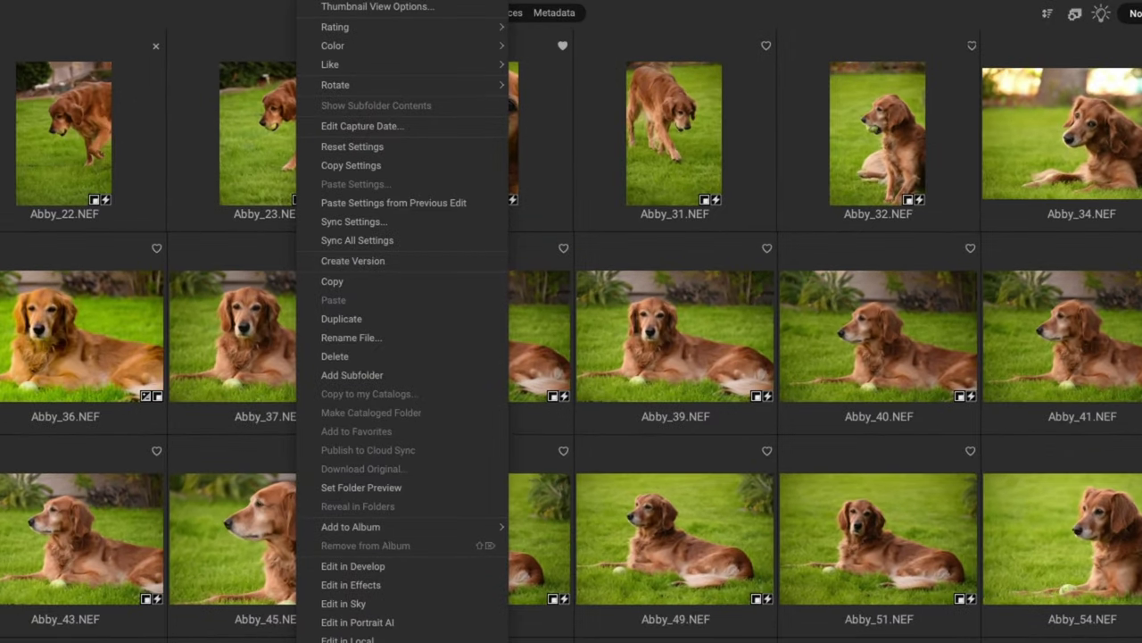
pyautogui.click(352, 240)
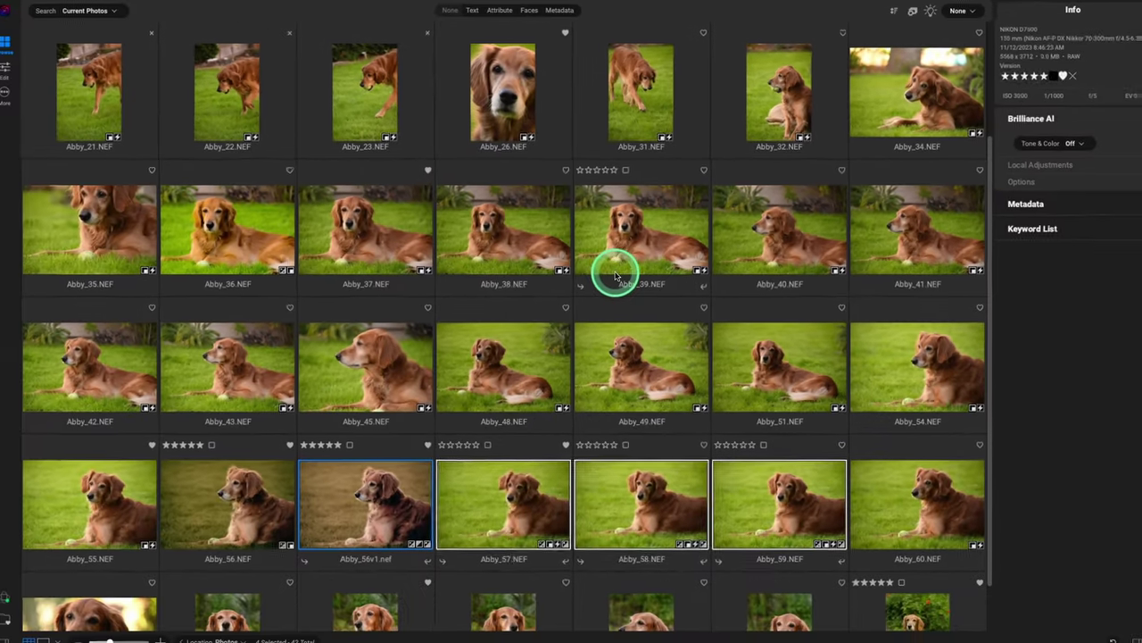